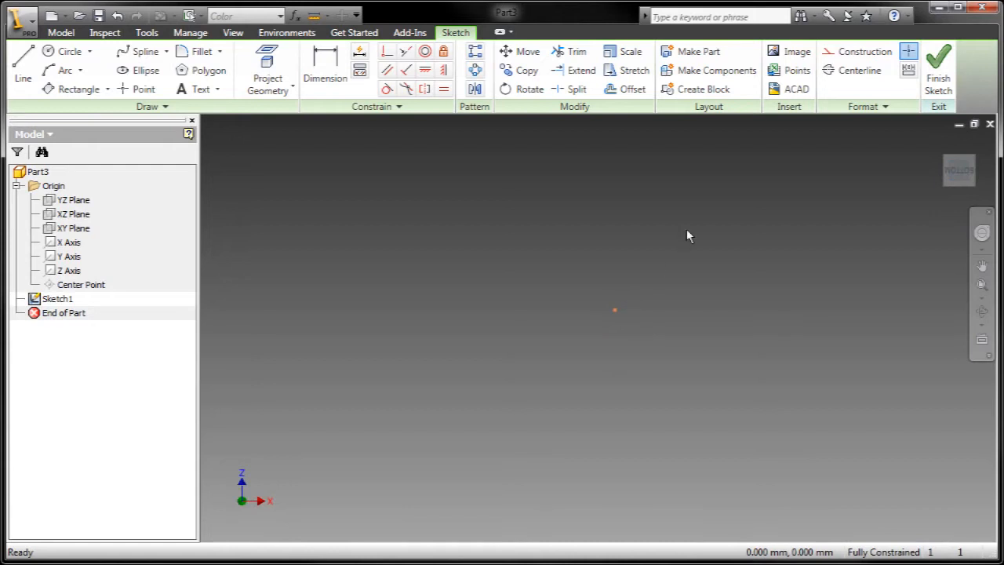
Draw a rectangle 1 mm wide and 13.5 mm high with its lower-left corner on the projected origin
middle_drag(688, 235, 538, 327)
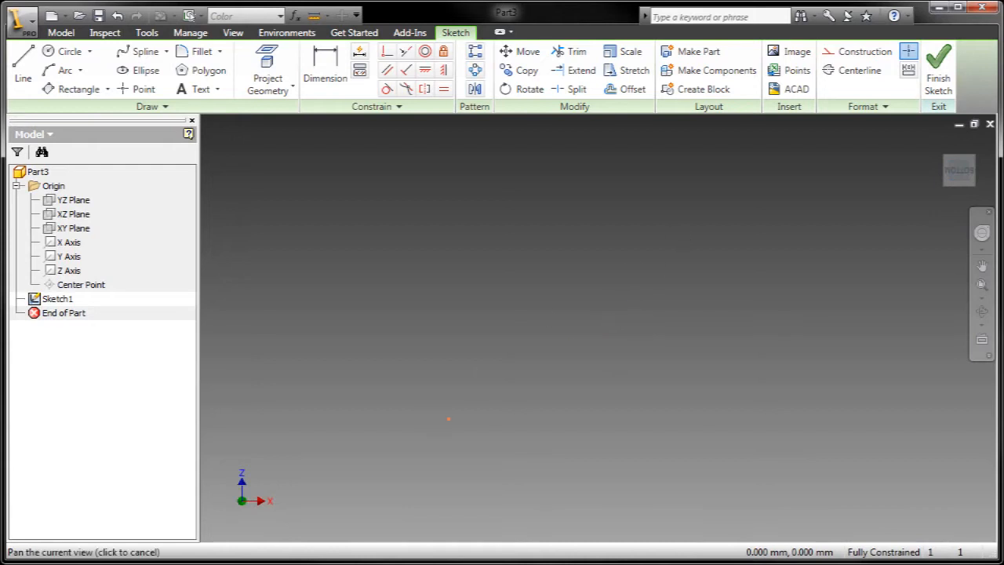
click(101, 88)
click(108, 89)
click(92, 114)
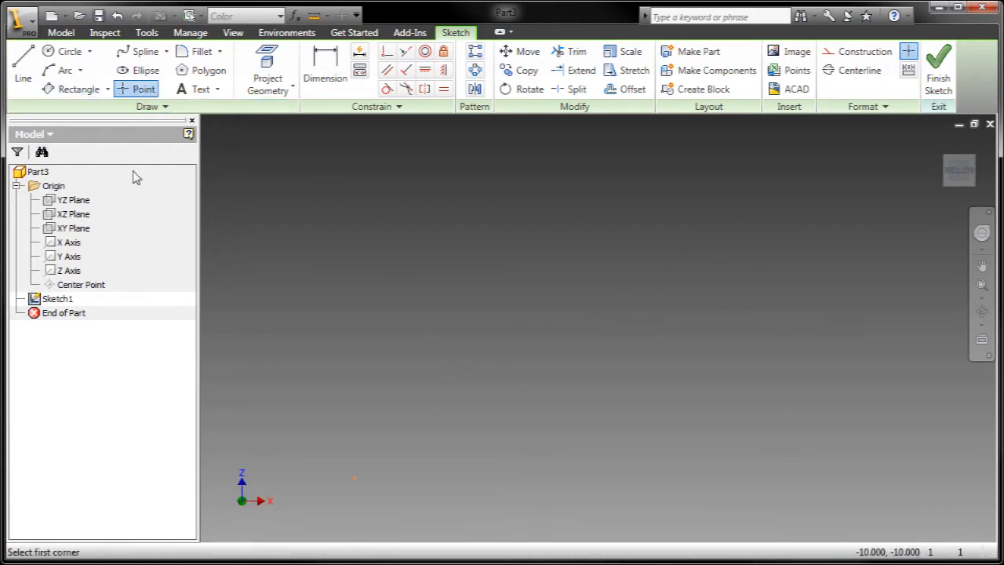
click(354, 477)
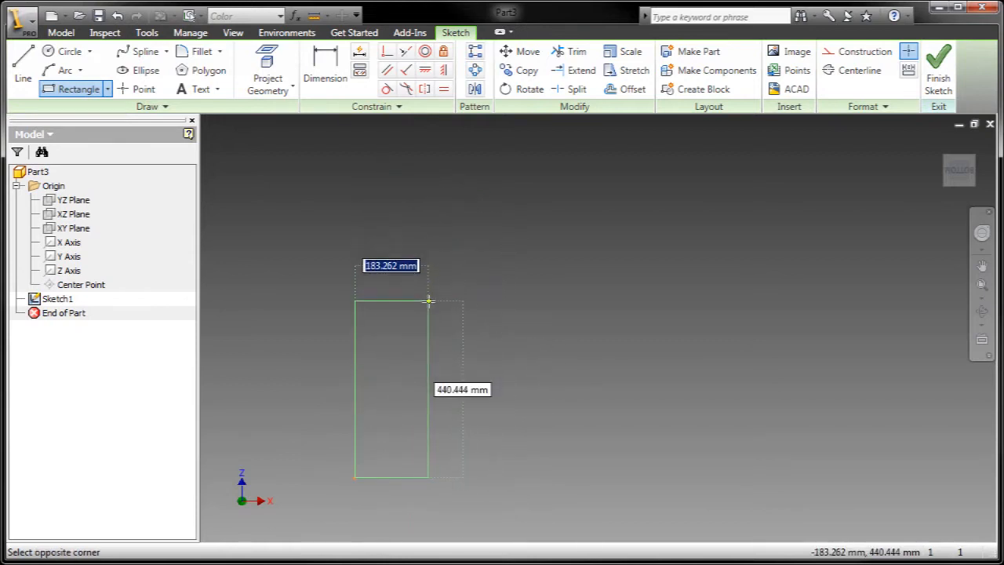
text(1)
key(Tab)
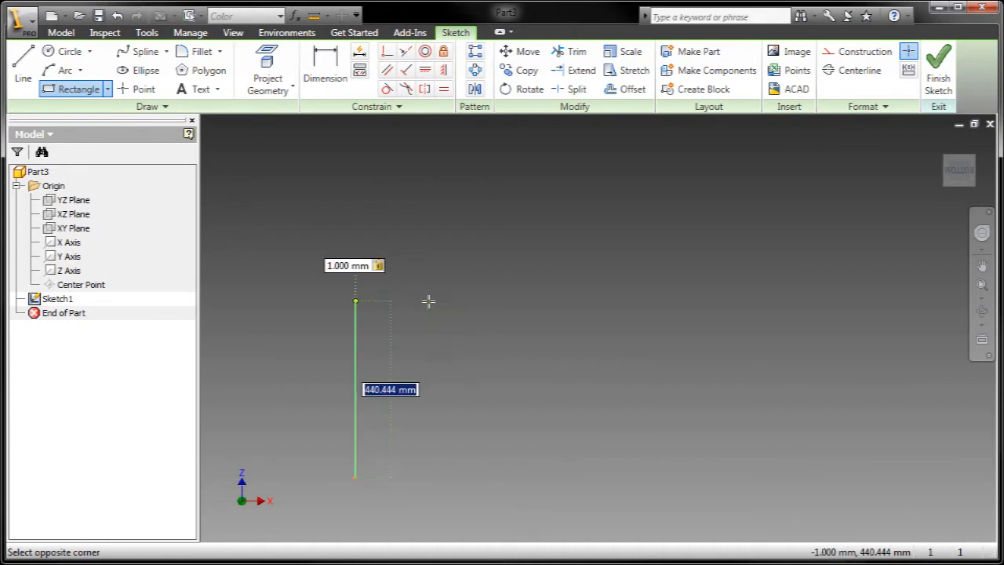
text(13.)
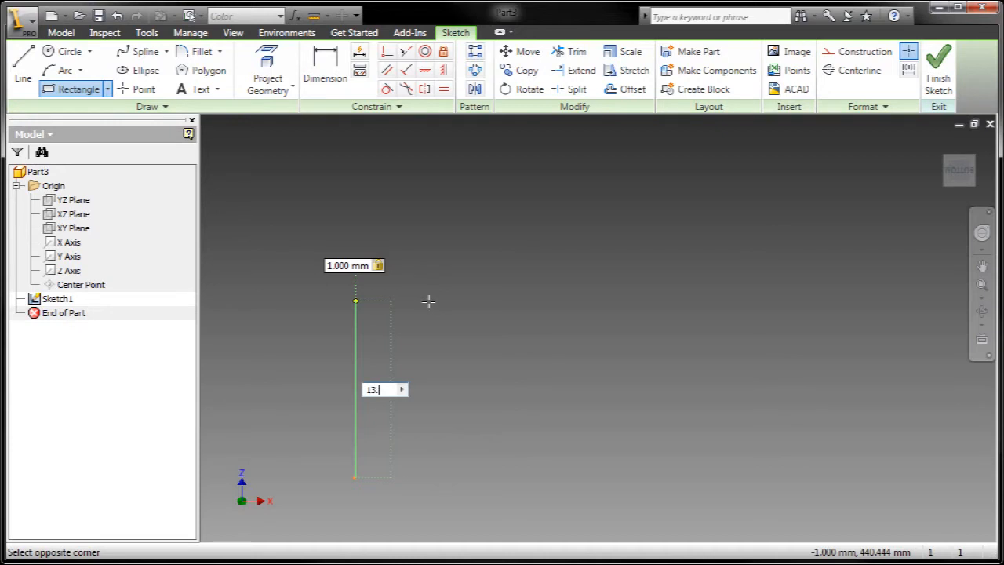
text(5)
key(Tab)
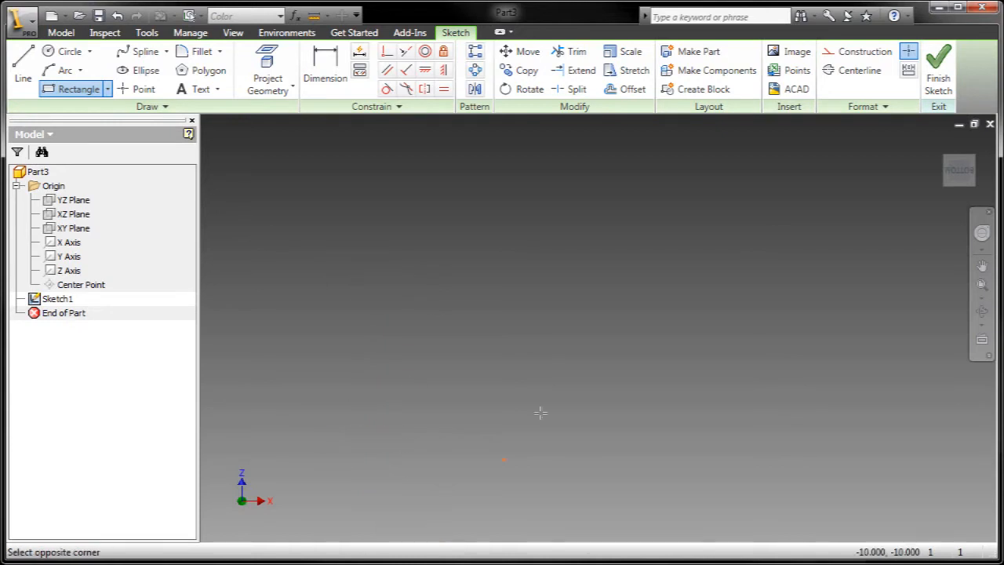
scroll(541, 411, up, 3)
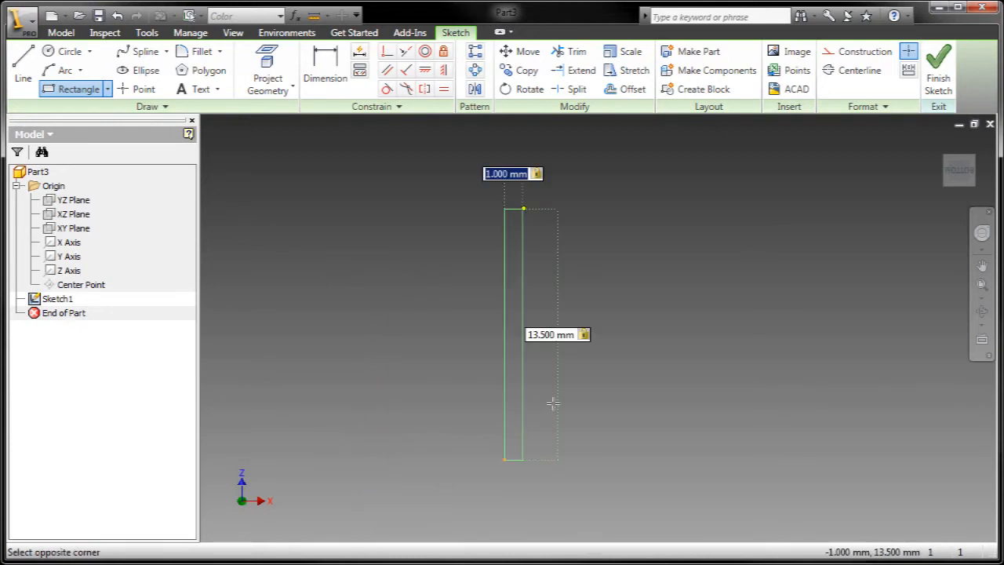
click(553, 403)
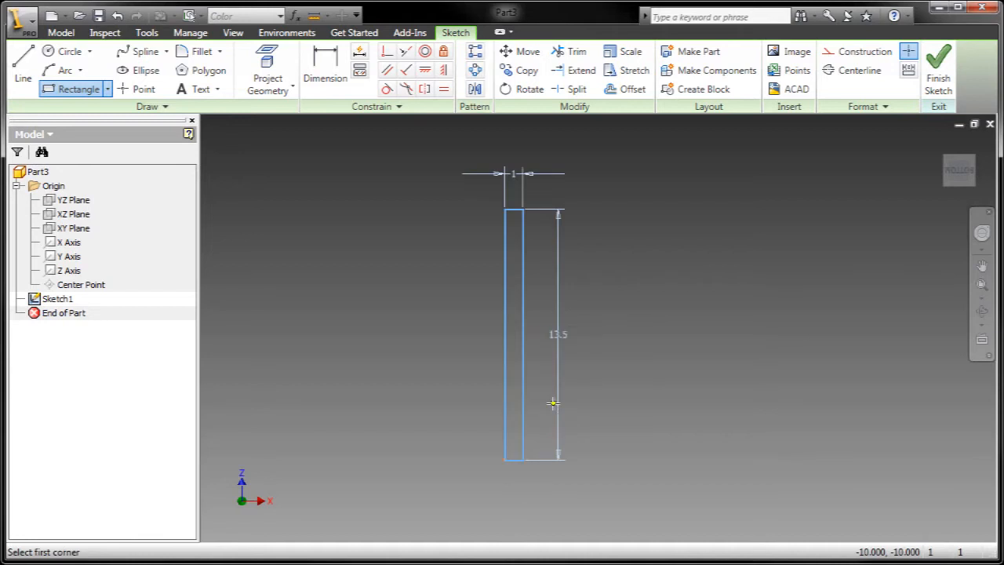
right_click(670, 261)
click(701, 271)
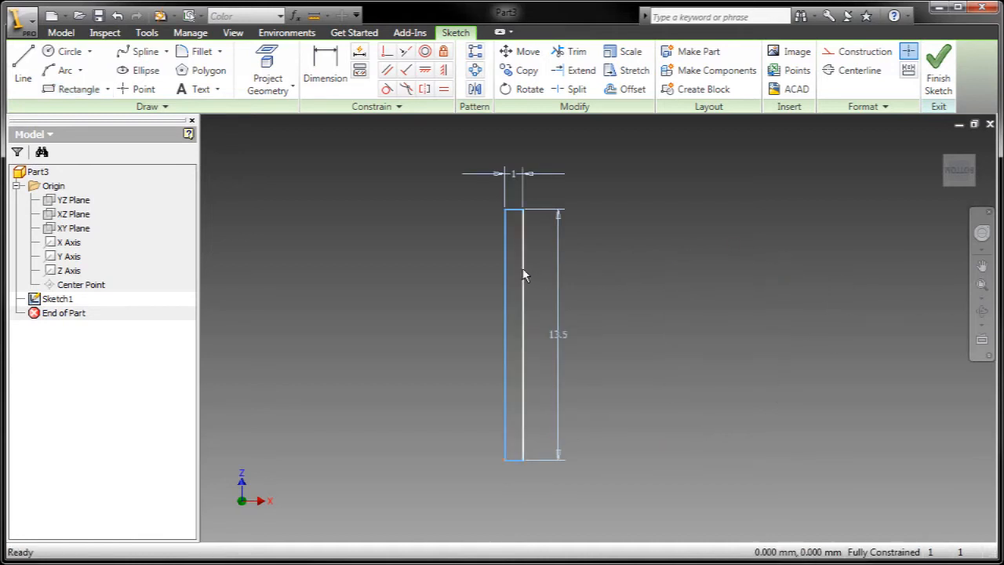
Make the rectangle's right long edge a construction line and draw an 18 mm line at 128° outward from its upper end
click(523, 273)
click(861, 51)
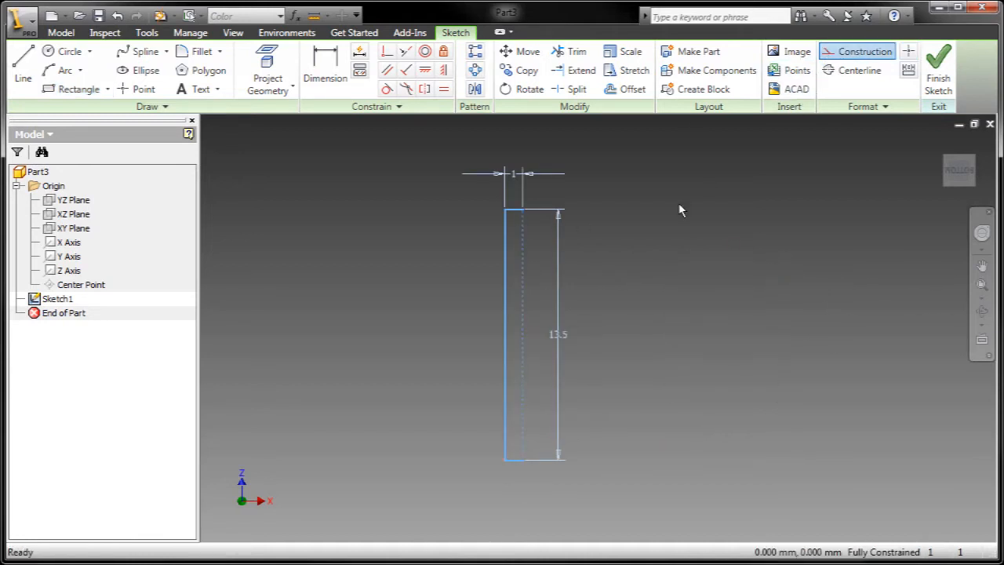
key(l)
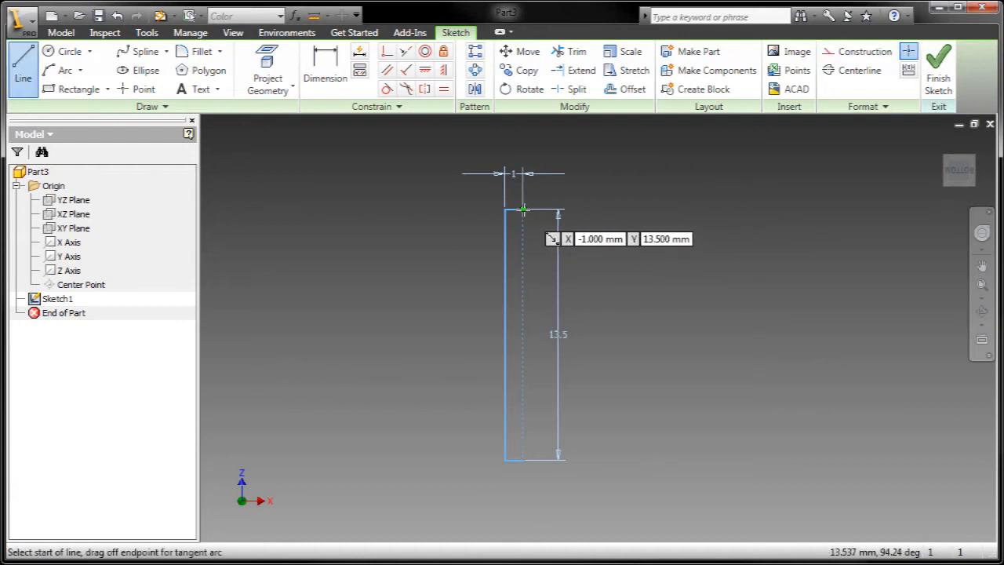
click(523, 210)
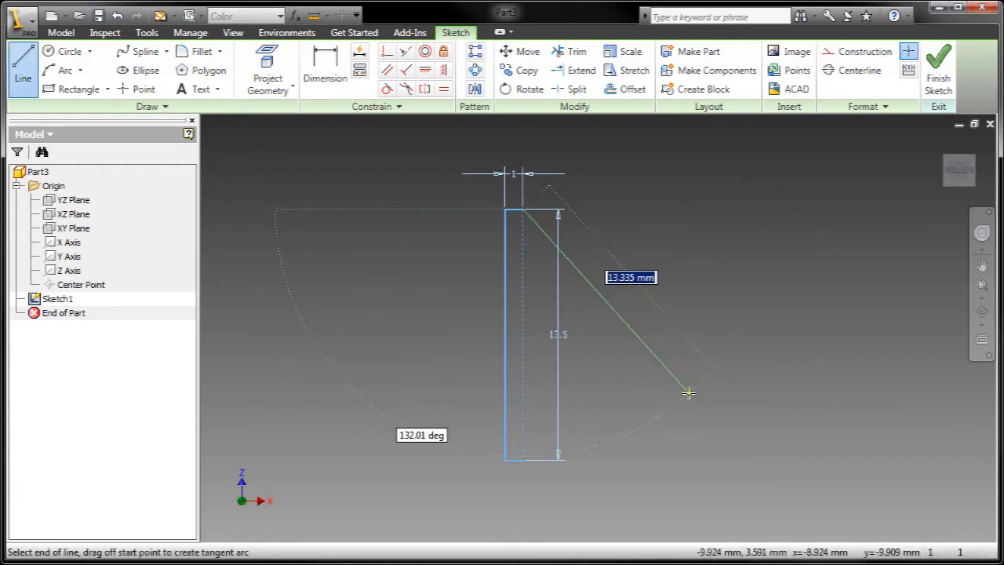
text(18)
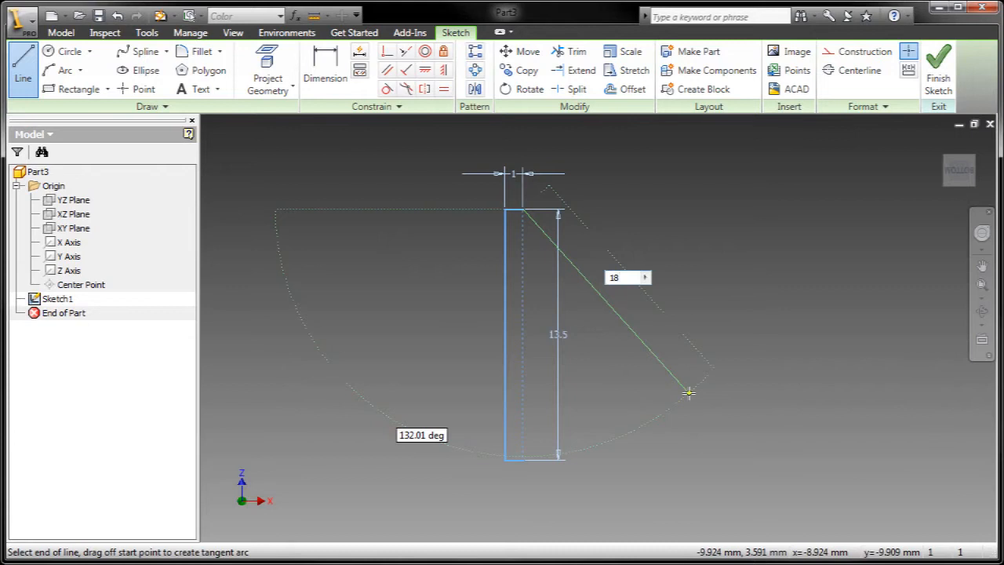
key(Tab)
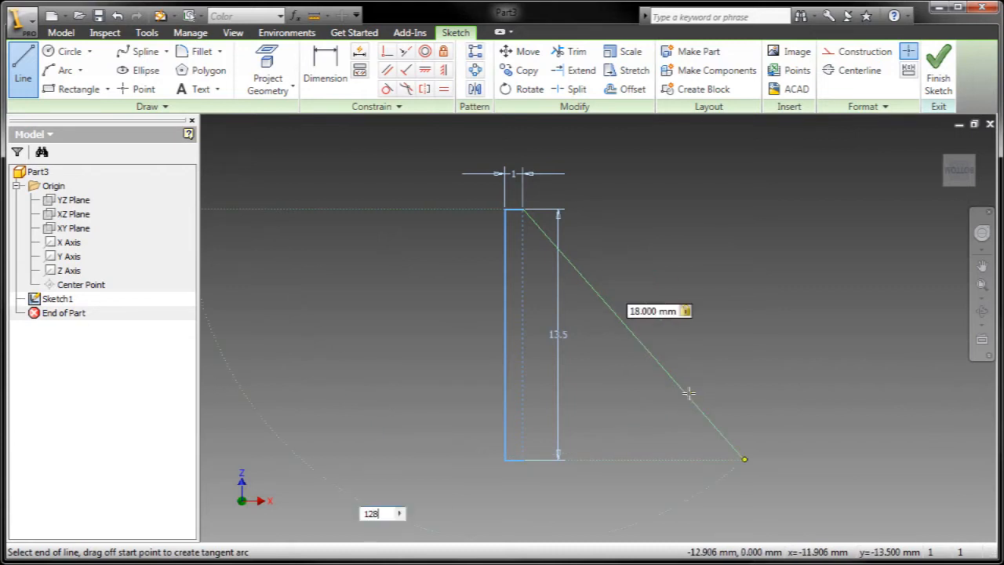
text(128)
key(Tab)
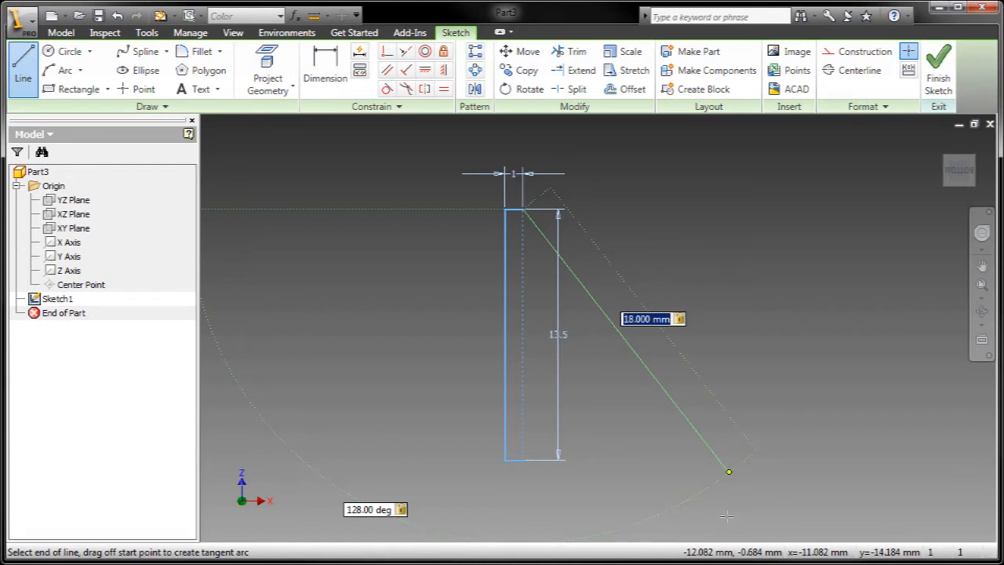
key(Return)
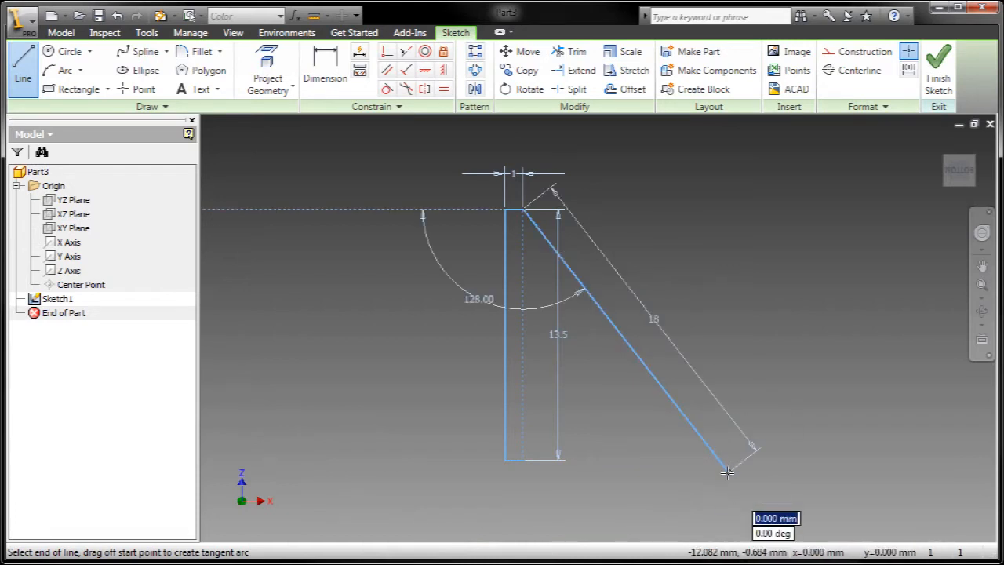
Continue the slanted line with a tangent arc and close the outline with a line to the rectangle's lower-right corner
mouse_move(728, 471)
mouse_down()
mouse_move(737, 510)
mouse_move(691, 545)
mouse_move(643, 501)
mouse_up()
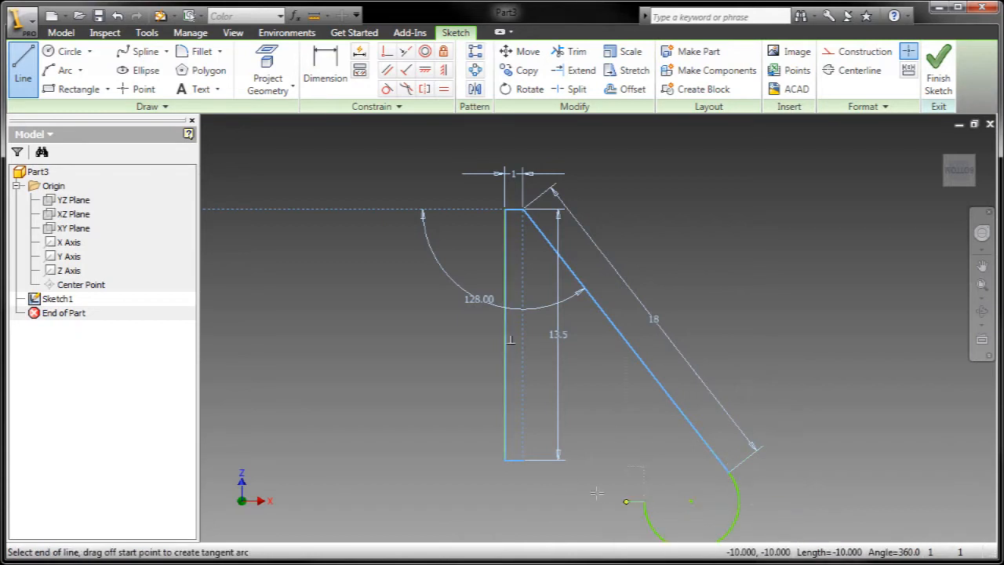
click(522, 459)
middle_drag(592, 370, 587, 328)
right_click(589, 341)
click(612, 342)
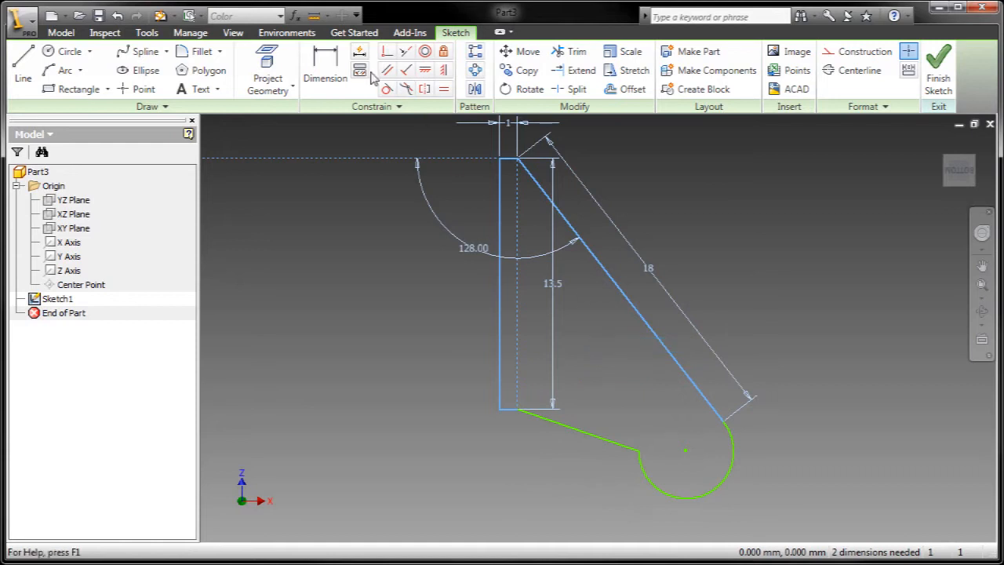
Apply a tangent constraint between the lower closing line and the end arc
click(386, 89)
click(628, 446)
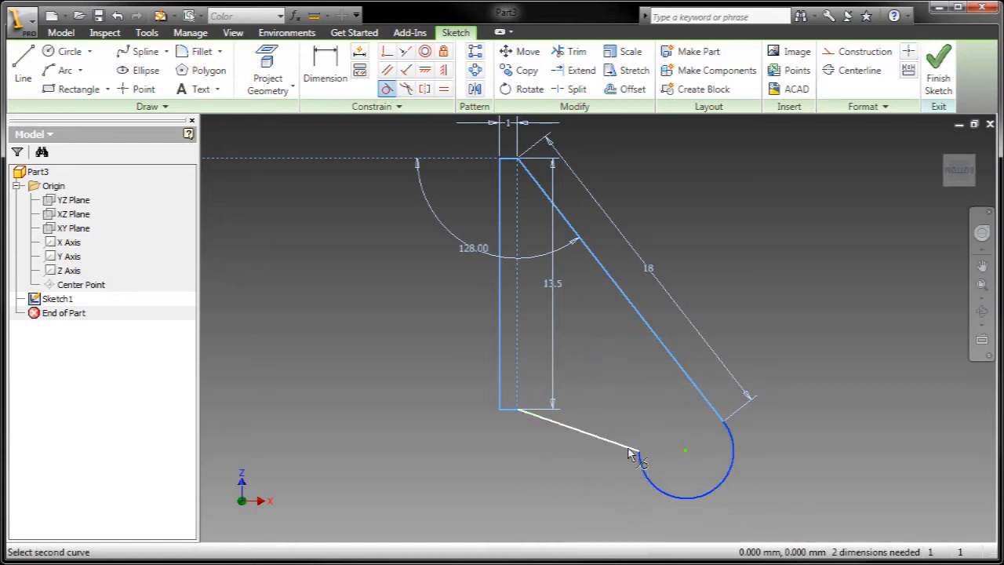
click(640, 458)
right_click(638, 423)
click(659, 427)
Dimension the end arc with a radius of 3.5 mm
key(d)
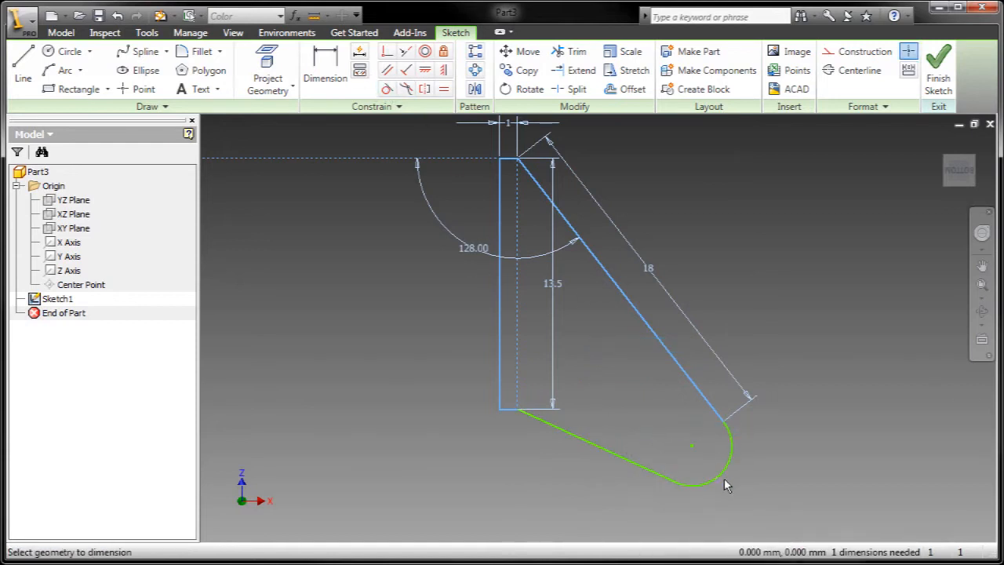
click(723, 479)
click(757, 477)
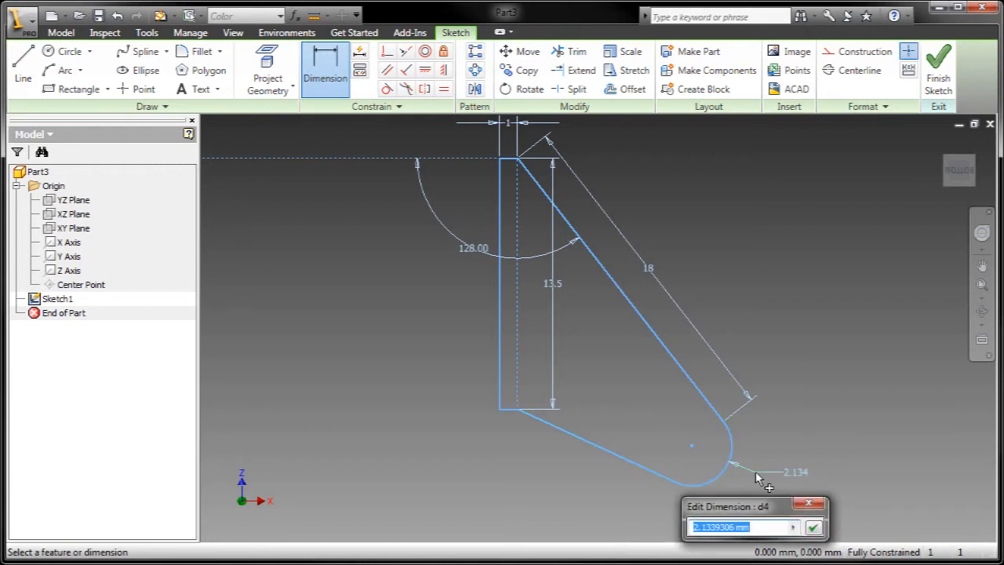
text(3.5)
key(Return)
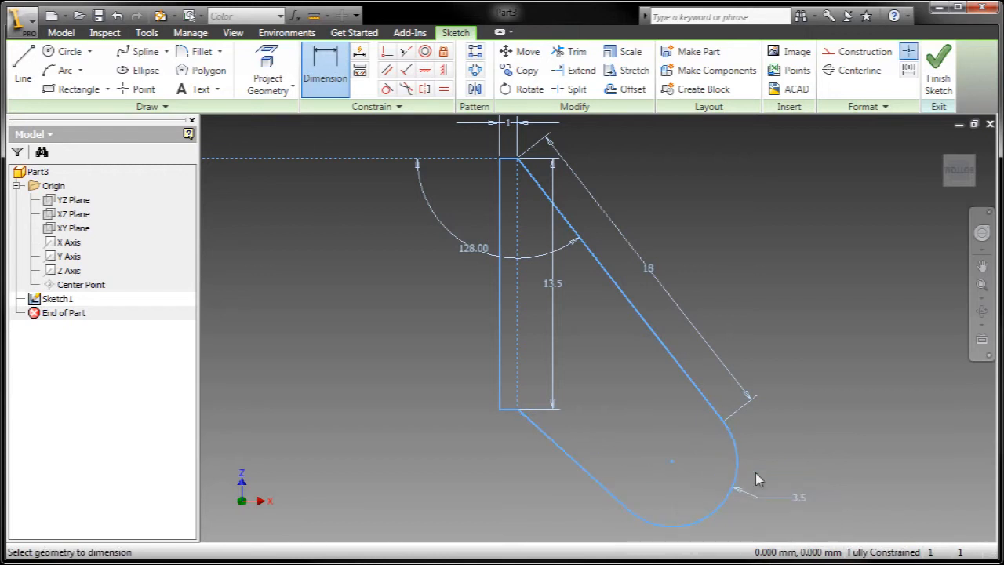
middle_drag(398, 376, 407, 387)
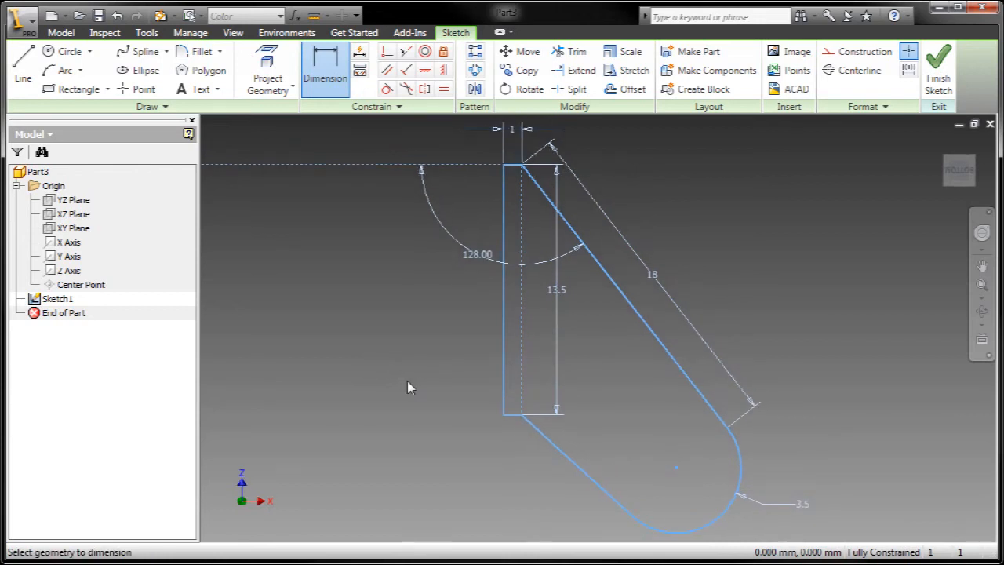
right_click(404, 316)
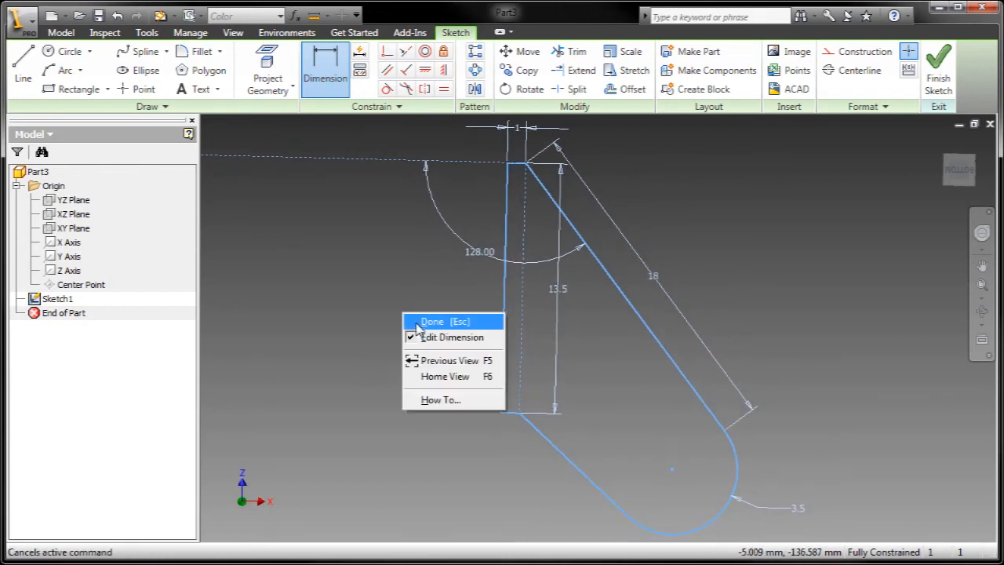
click(416, 322)
Finish the sketch and start an extrusion of its closed profile
right_click(416, 323)
click(431, 357)
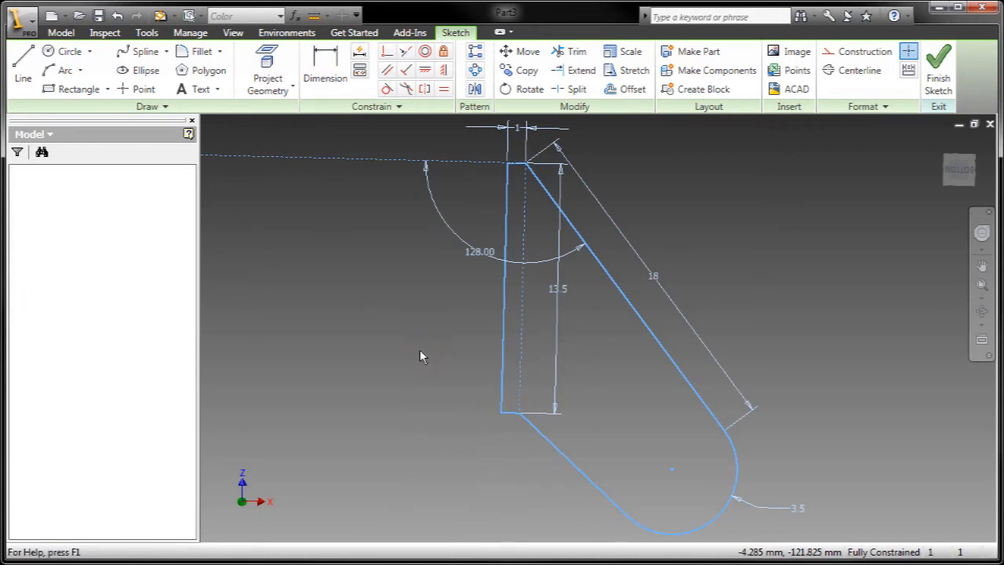
click(628, 312)
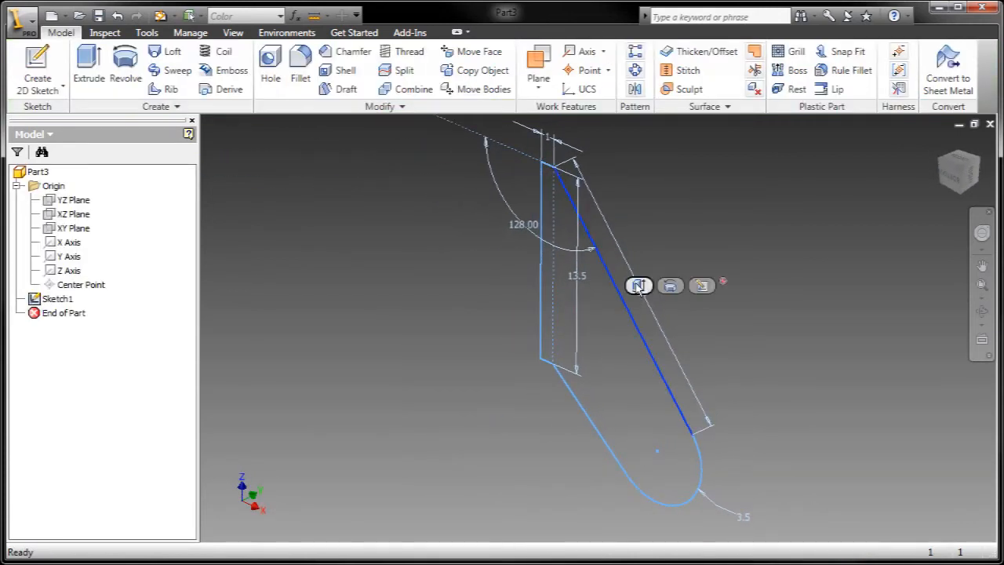
click(639, 286)
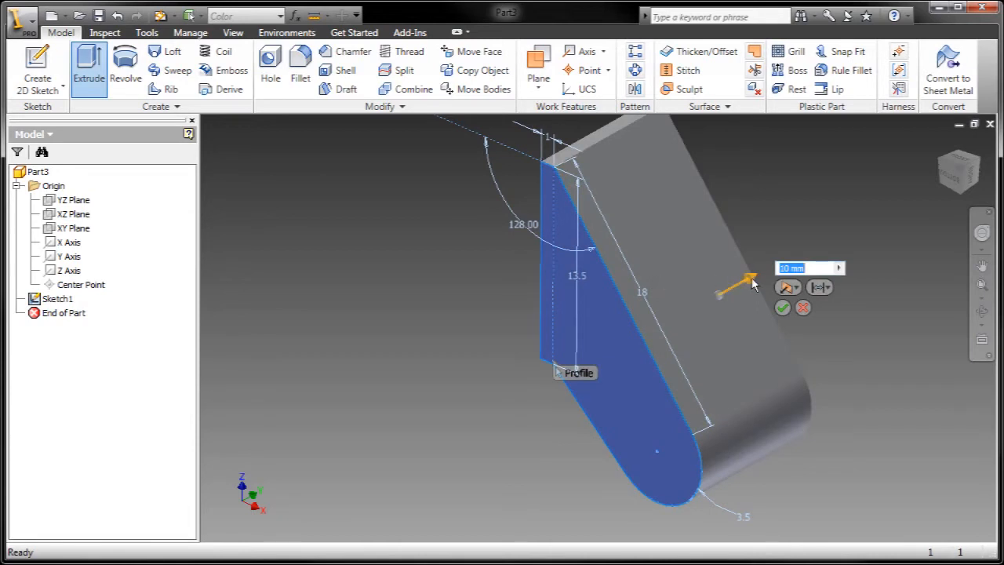
Try an asymmetric extrusion with 4 mm on one side, pulling out the second side and giving it a -5° taper
drag(659, 322, 683, 320)
click(755, 325)
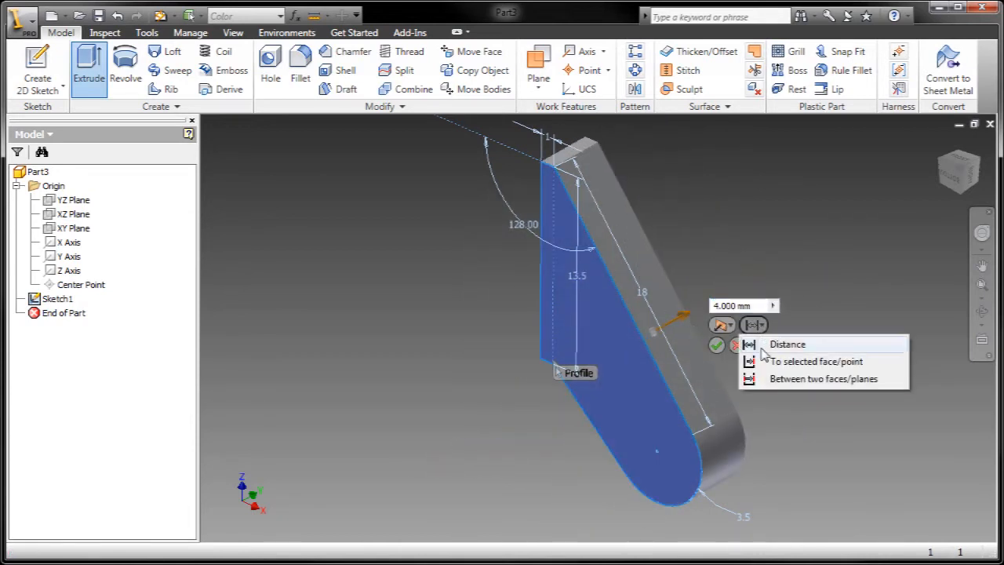
click(730, 327)
click(729, 326)
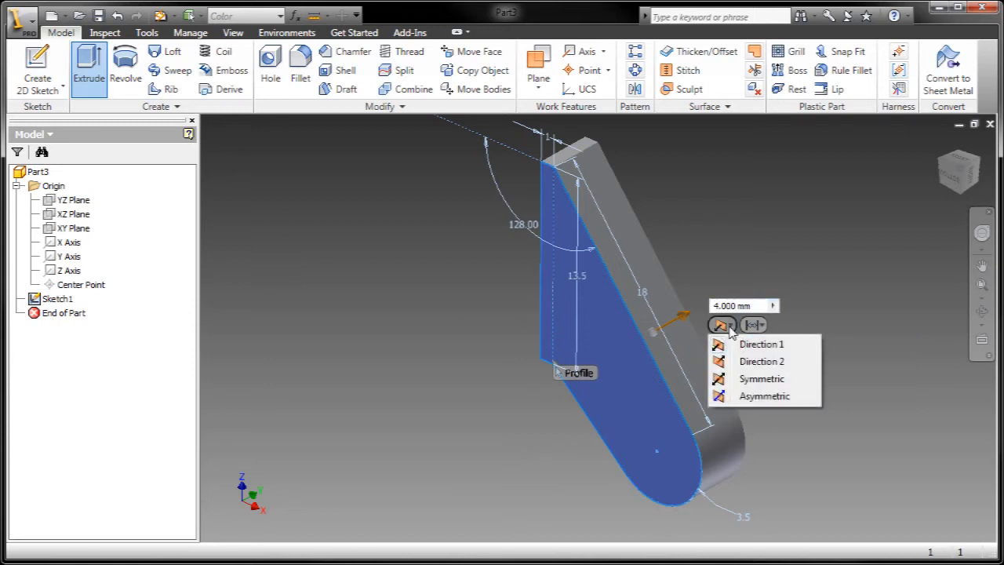
click(753, 396)
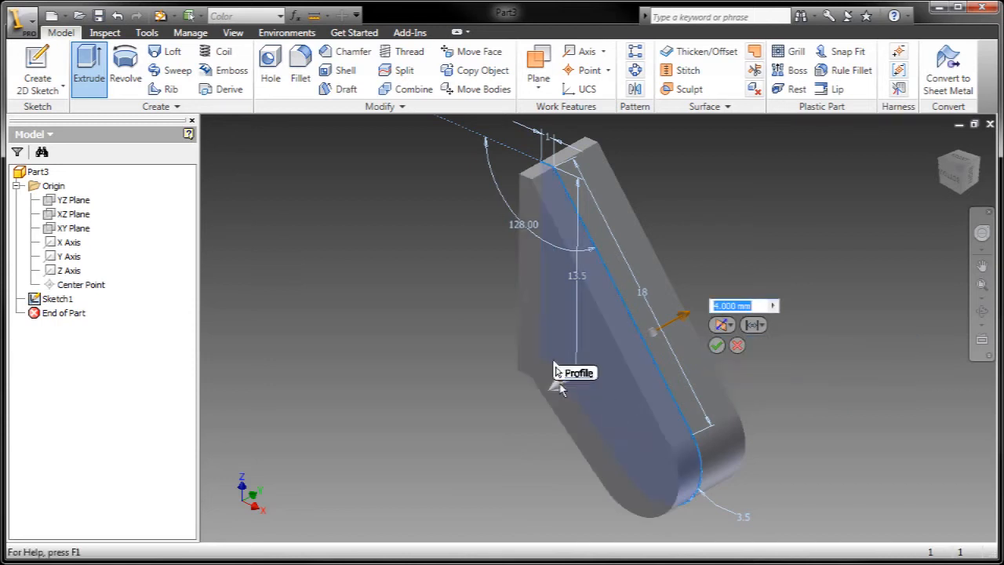
drag(513, 414, 528, 392)
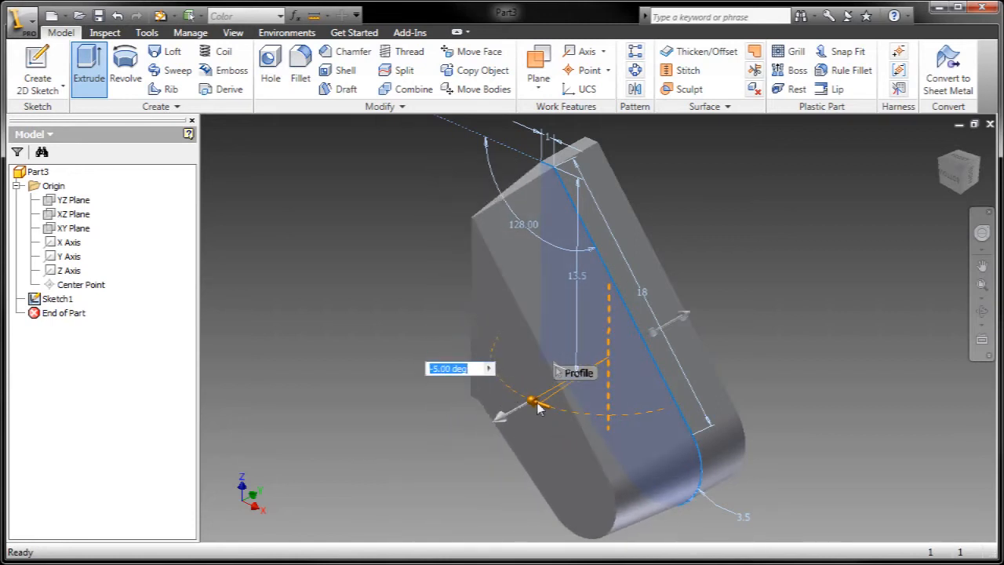
Make the extrusion symmetric with a distance of 3 mm and create it
click(440, 387)
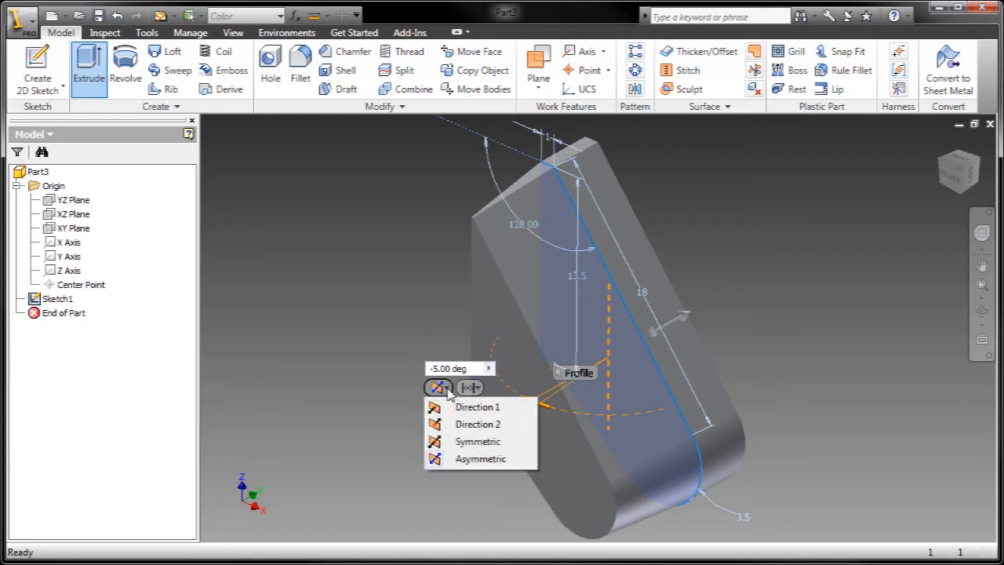
click(470, 441)
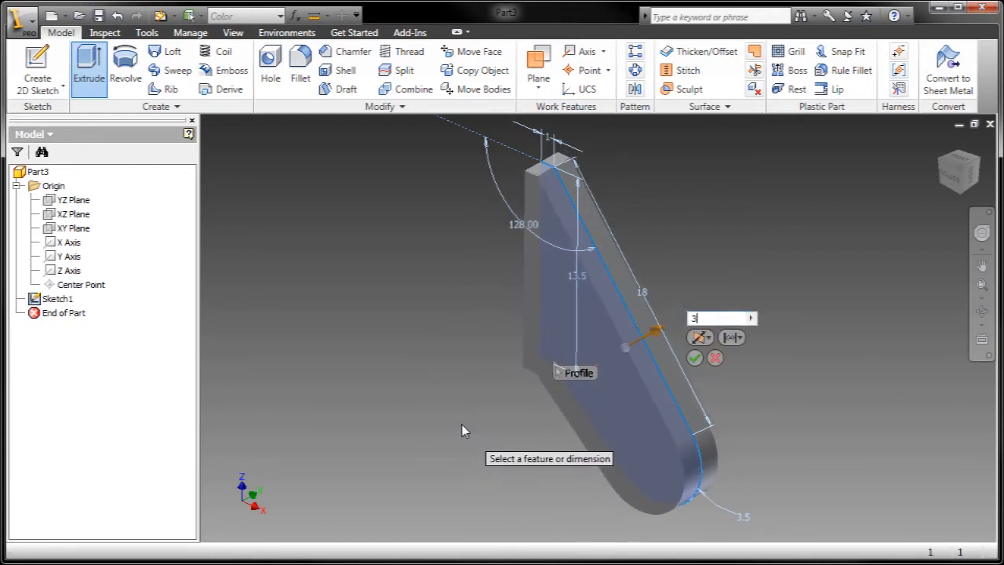
click(695, 358)
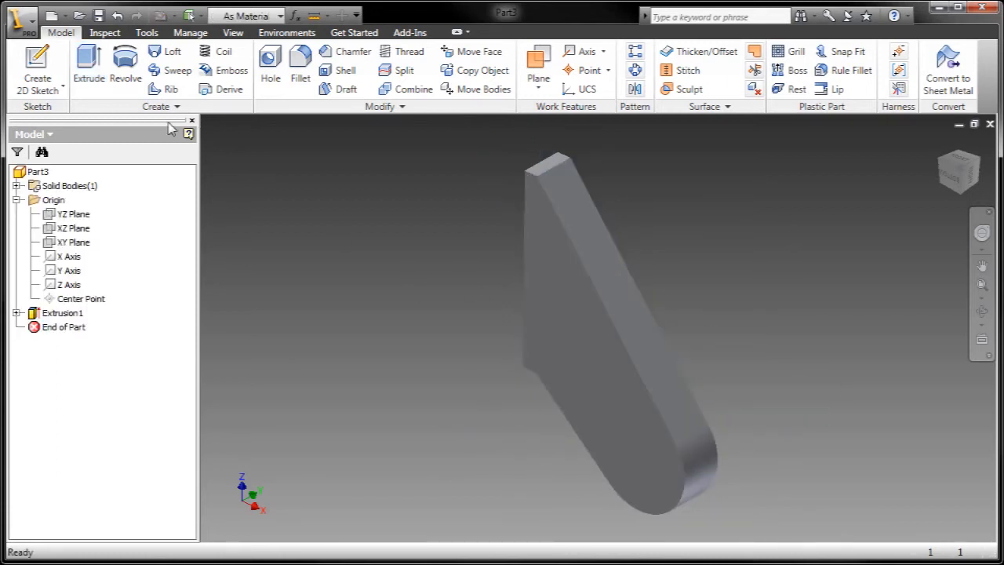
Assign the material Acetal Resin, Black to the part in its iProperties and apply it
right_click(49, 175)
click(86, 377)
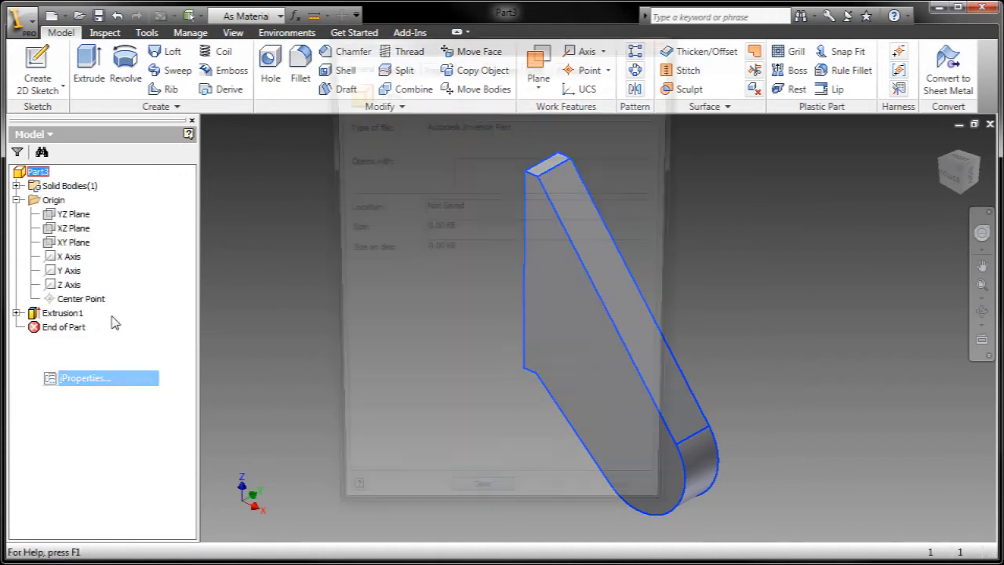
click(567, 66)
click(444, 140)
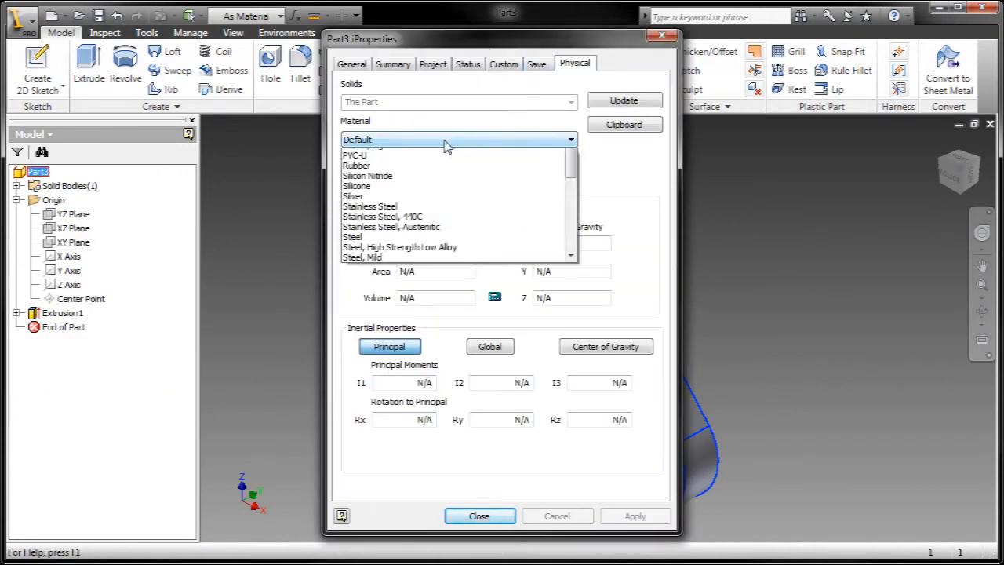
scroll(410, 174, up, 5)
click(399, 164)
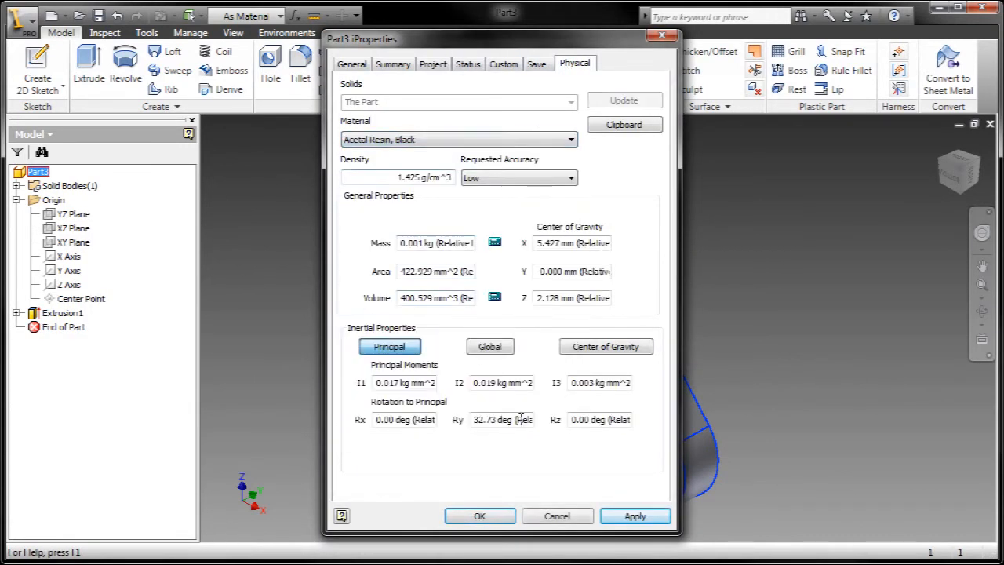
click(635, 516)
click(477, 516)
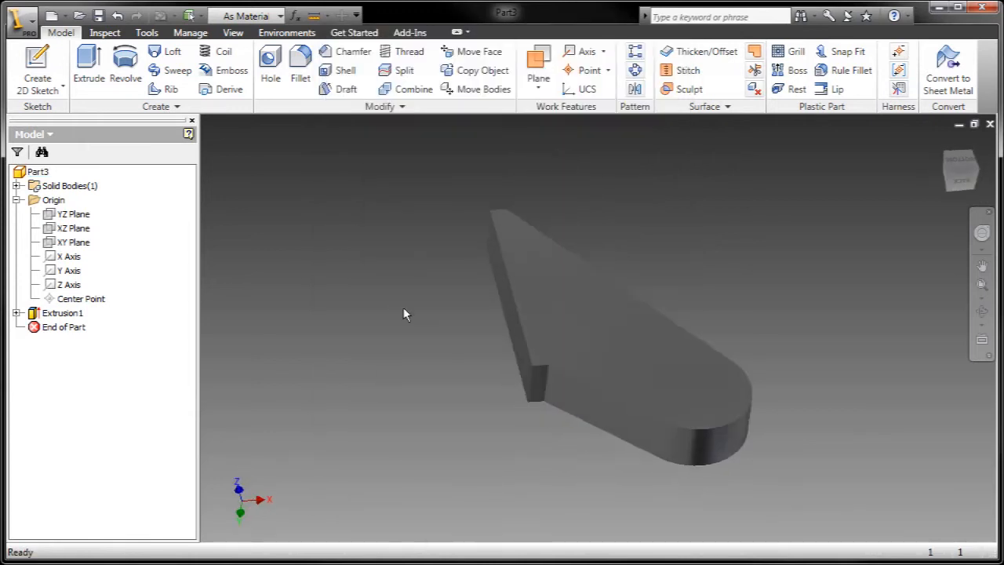
Change the model's visual style to shaded with edges
click(233, 32)
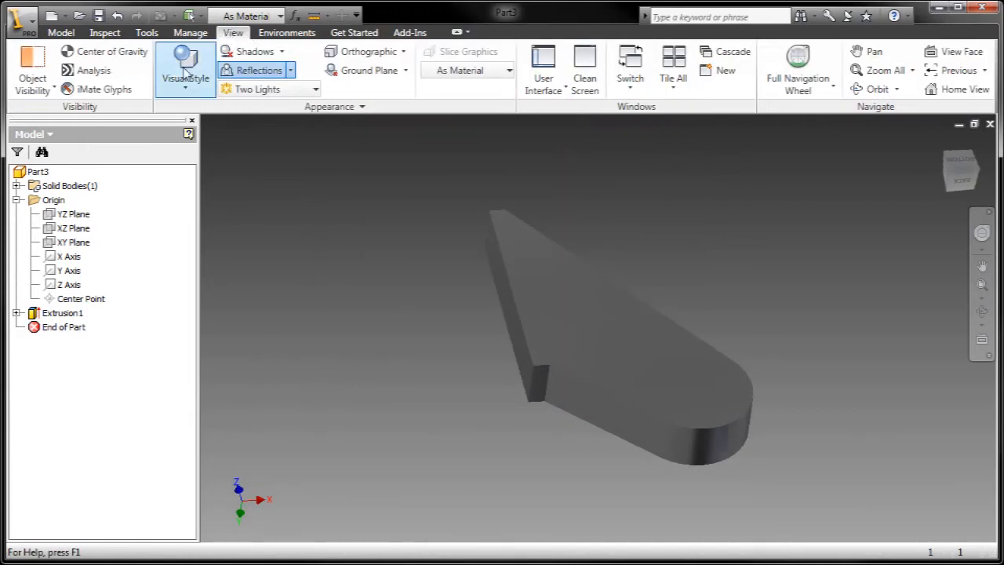
click(183, 79)
click(219, 181)
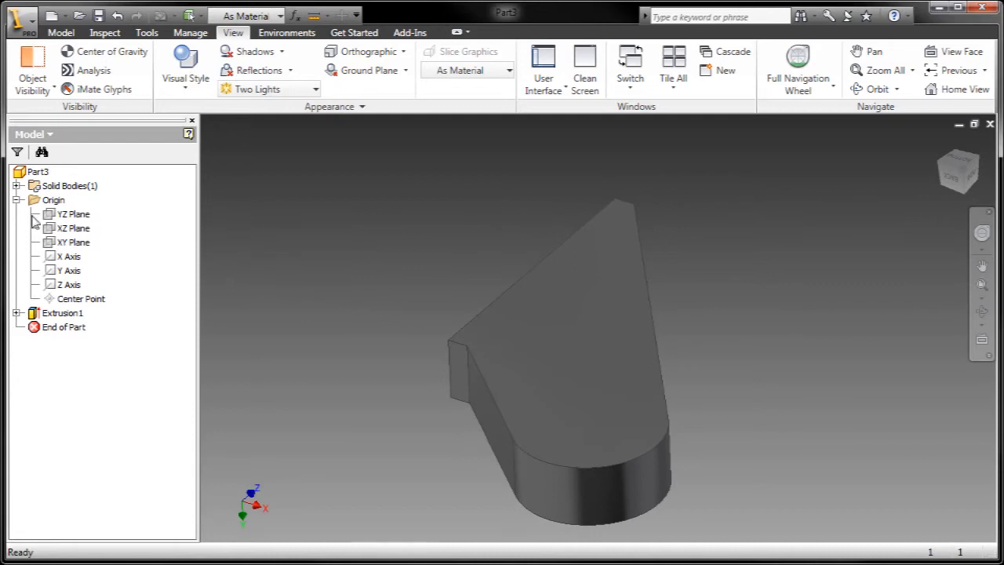
Start a sketch on the XZ Plane and project the part's cut edges into it as construction geometry
click(70, 227)
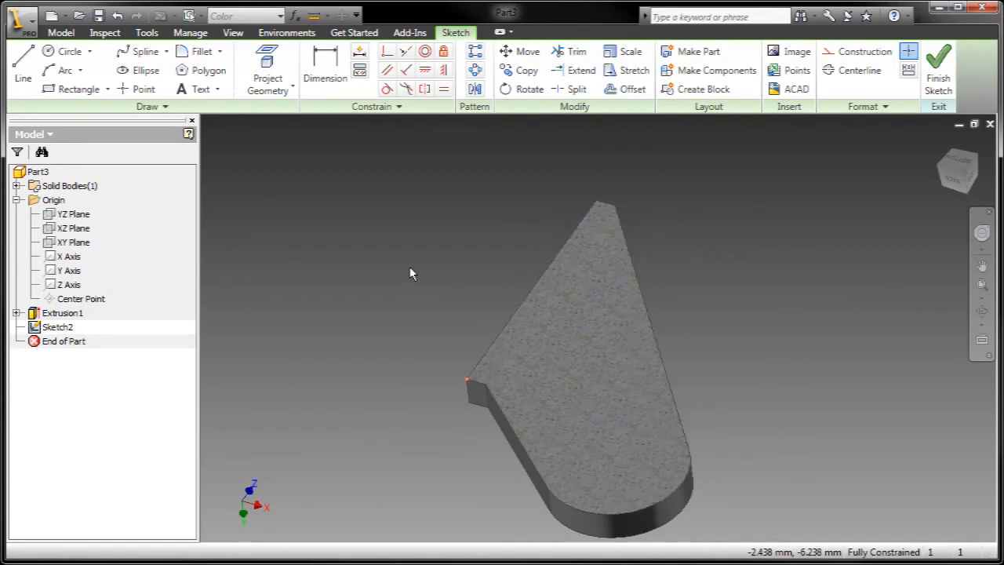
click(855, 51)
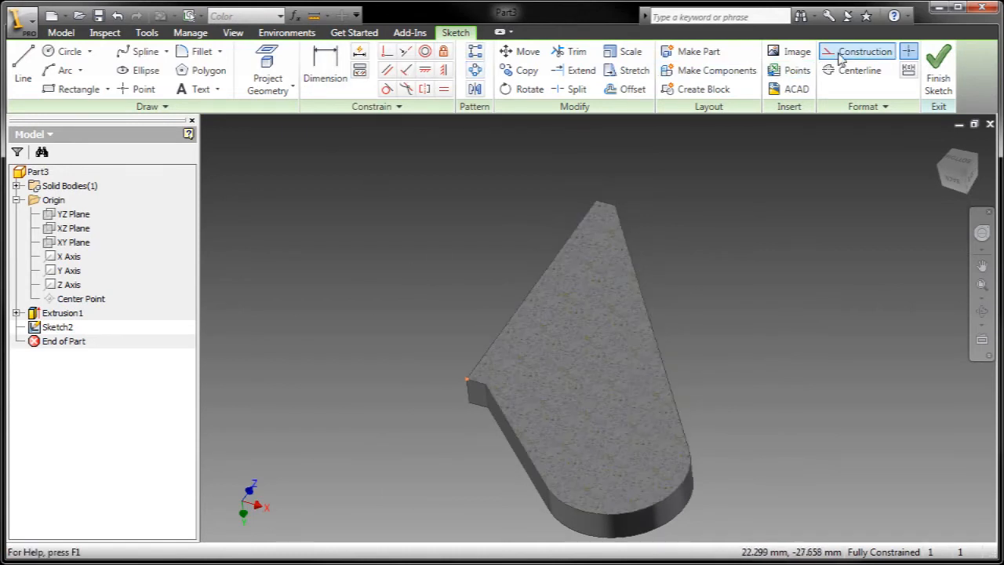
click(282, 99)
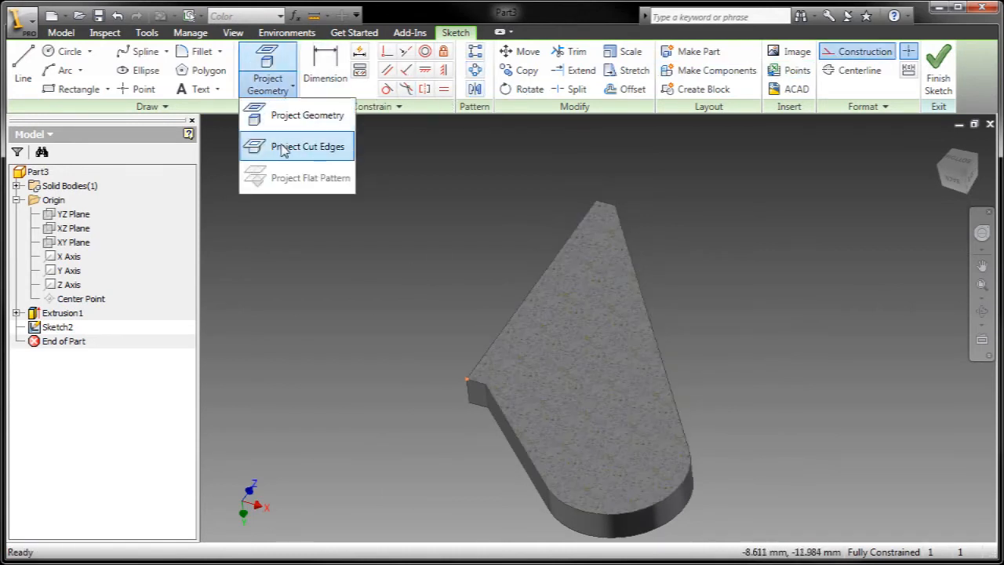
click(292, 139)
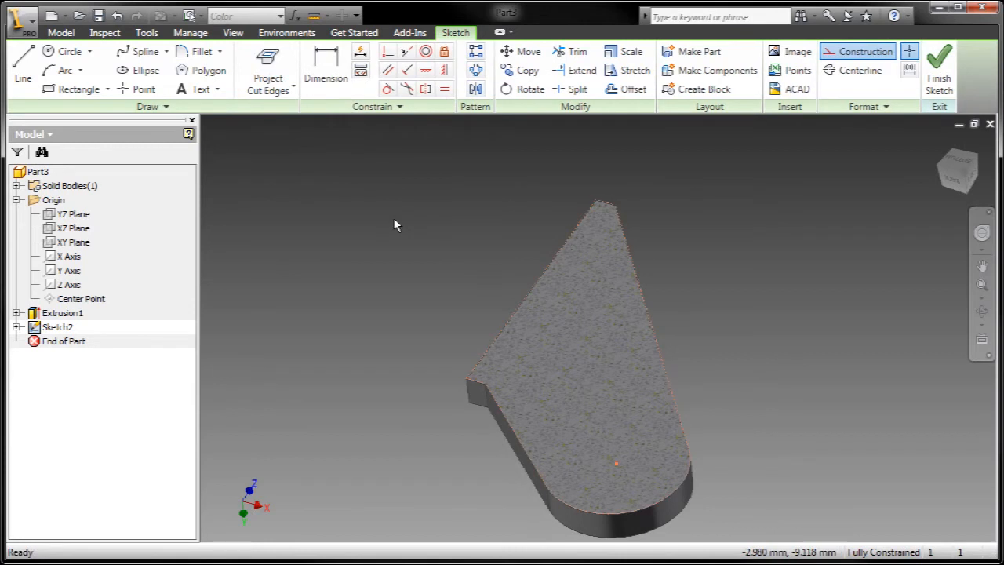
click(842, 56)
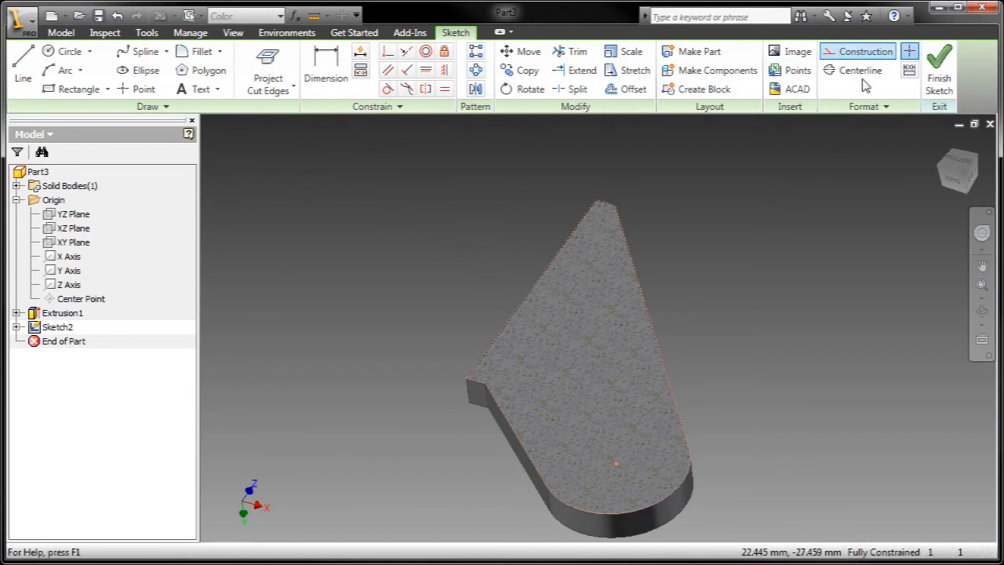
Draw a three-point rectangle between the midpoints of the profile's two short edges, 6 mm wide away from the arm, and finish the sketch
click(958, 161)
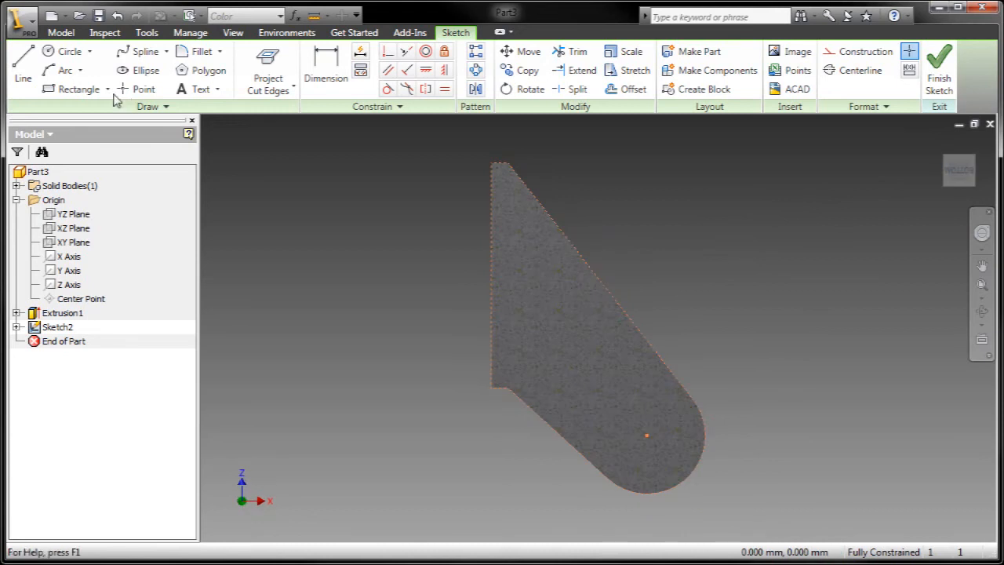
click(107, 88)
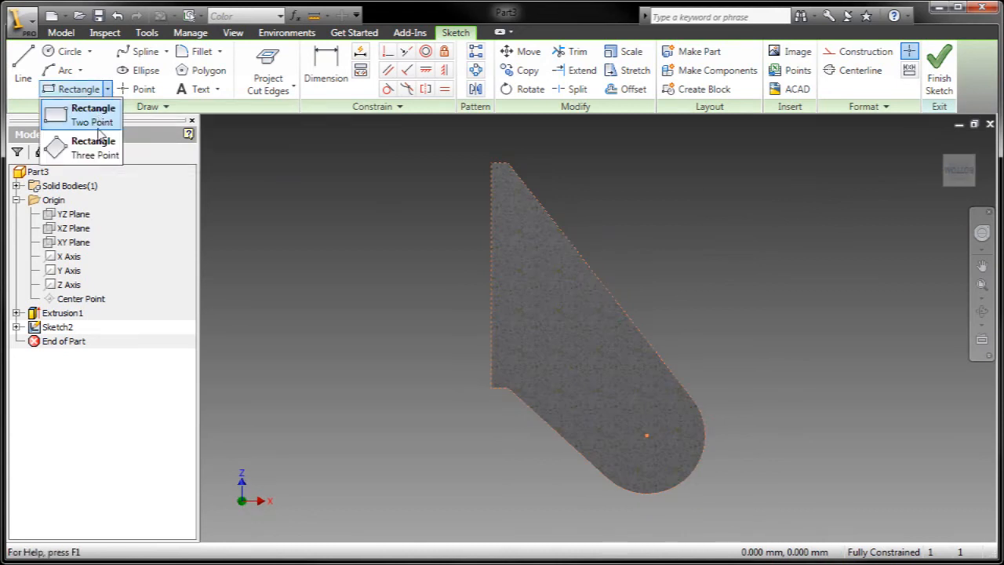
click(82, 110)
click(500, 161)
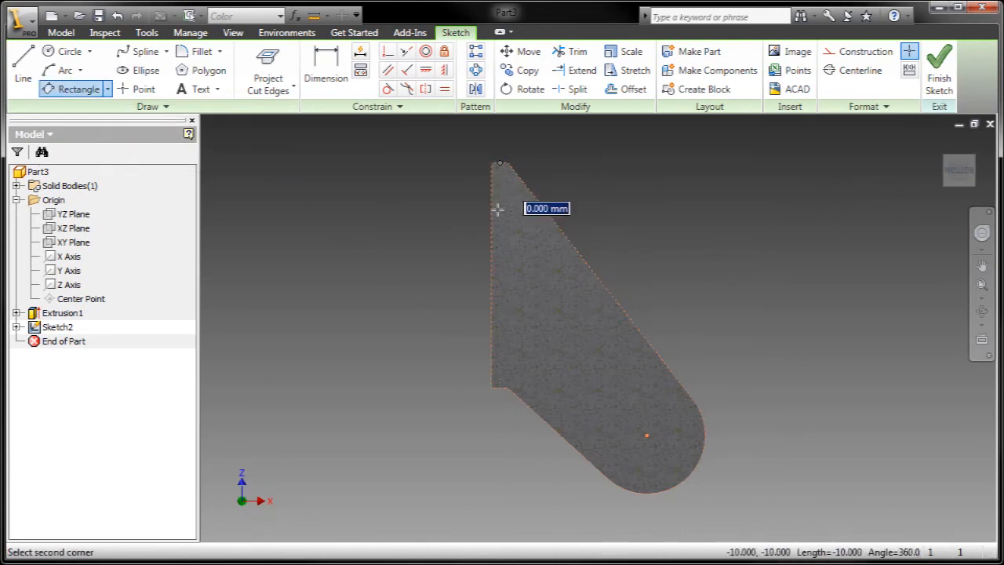
click(500, 387)
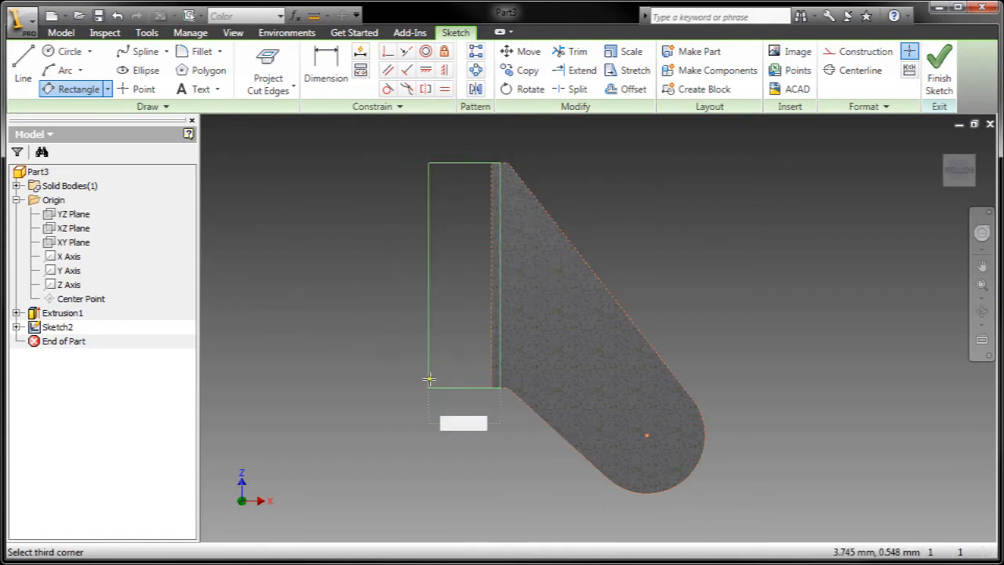
text(6)
key(Return)
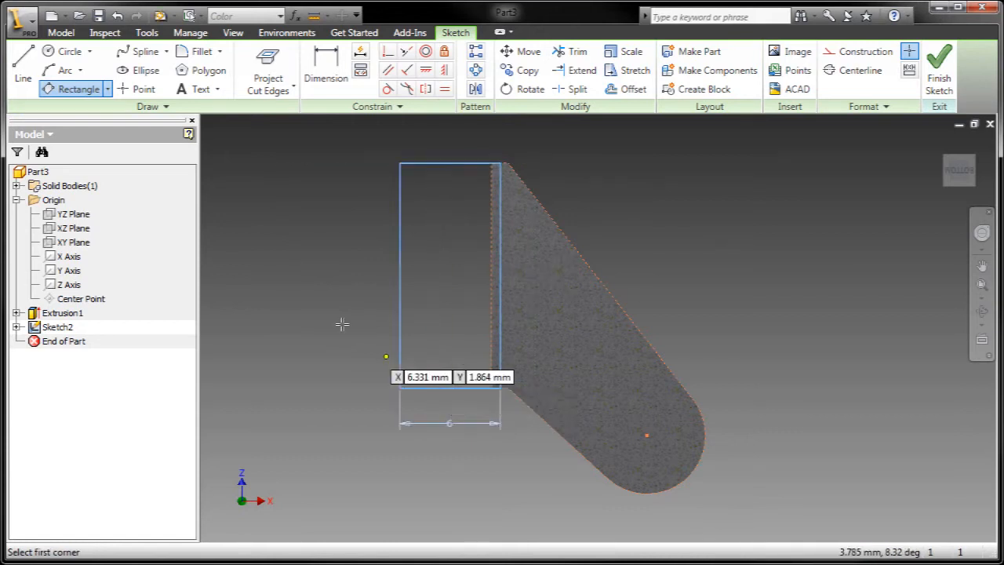
right_click(333, 310)
click(357, 317)
right_click(343, 309)
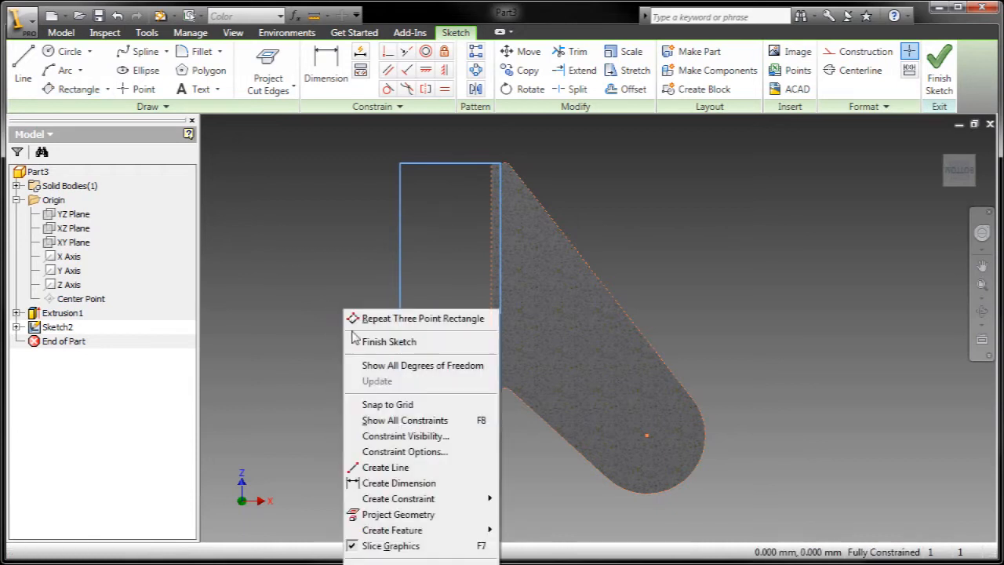
click(357, 340)
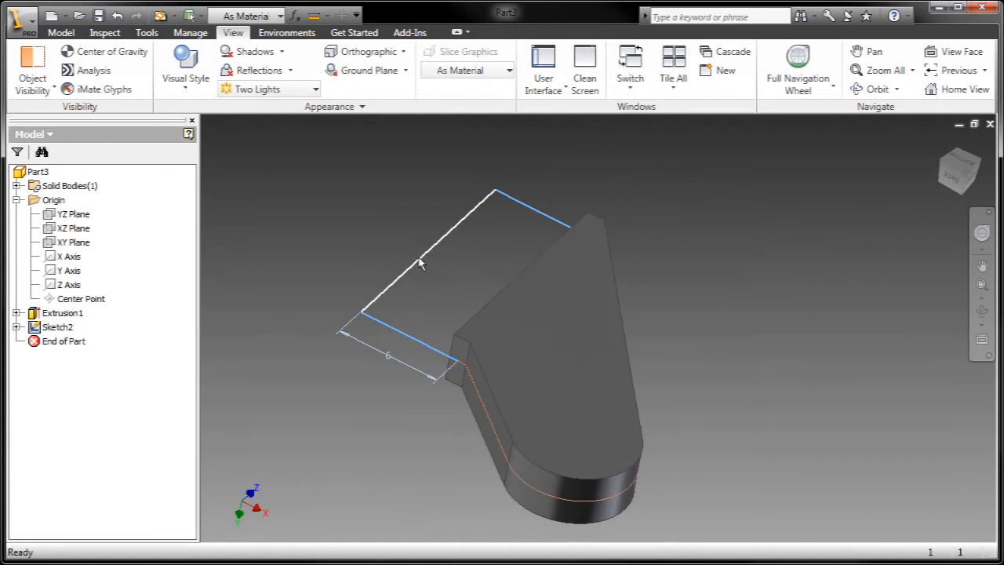
Start a full revolve of the rectangle around its outer long edge, joining it to the arm
click(419, 264)
click(460, 235)
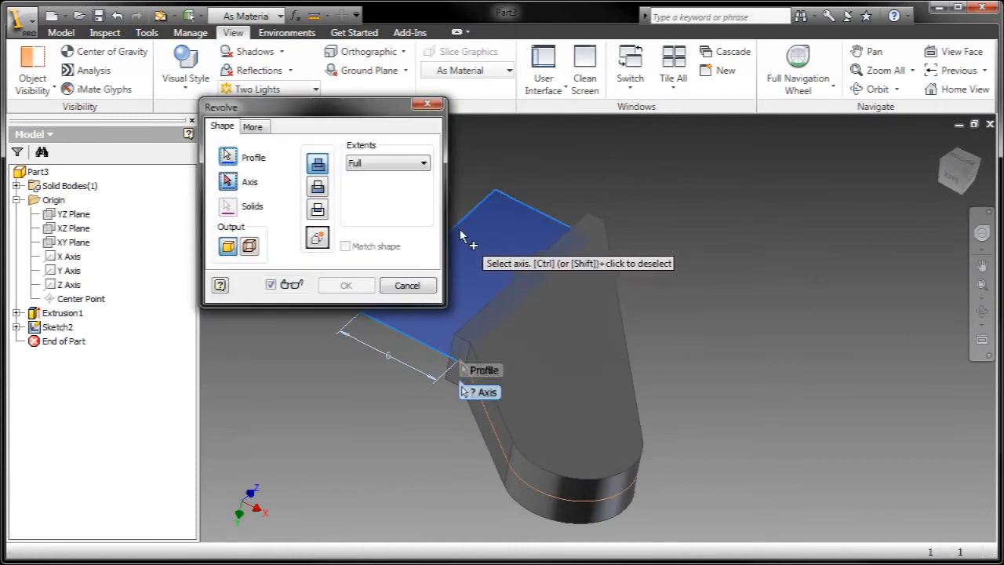
middle_drag(460, 235, 639, 226)
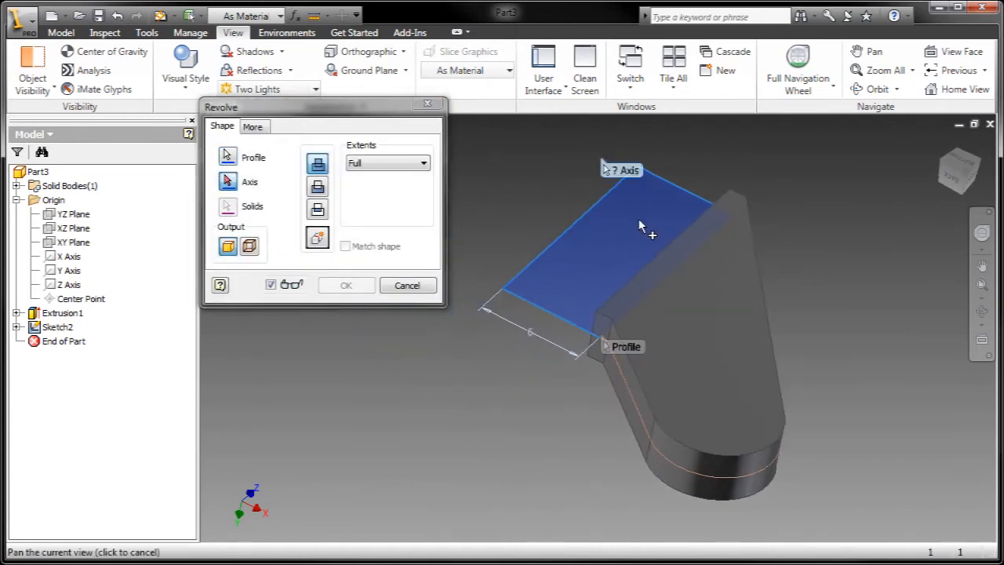
click(585, 221)
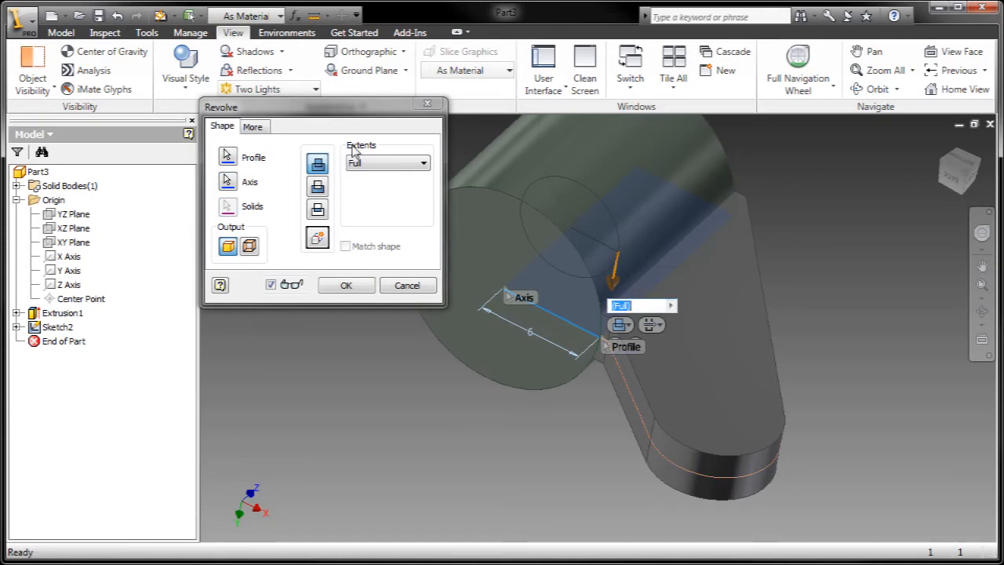
drag(343, 114, 533, 564)
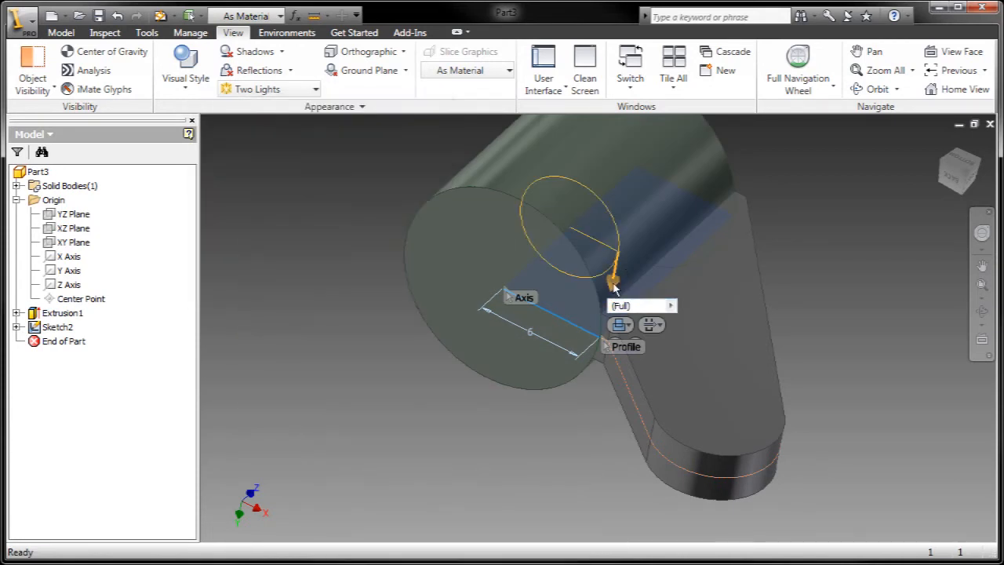
Try a partial revolve angle of 325 degrees, and return the extent to Full
mouse_move(615, 273)
mouse_down()
mouse_move(608, 284)
mouse_move(524, 195)
mouse_move(524, 159)
mouse_move(581, 169)
mouse_move(633, 249)
mouse_move(627, 273)
mouse_up()
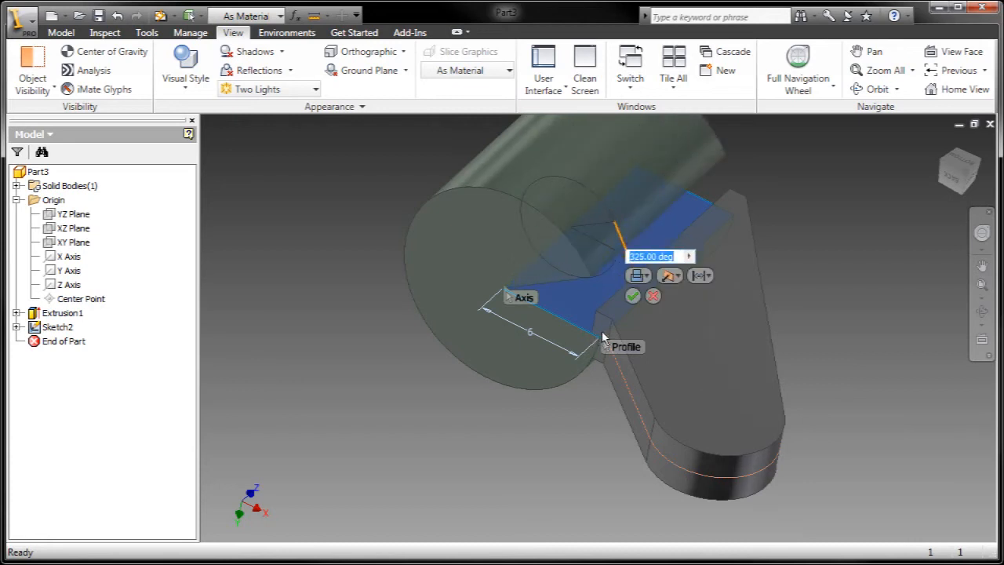
click(703, 277)
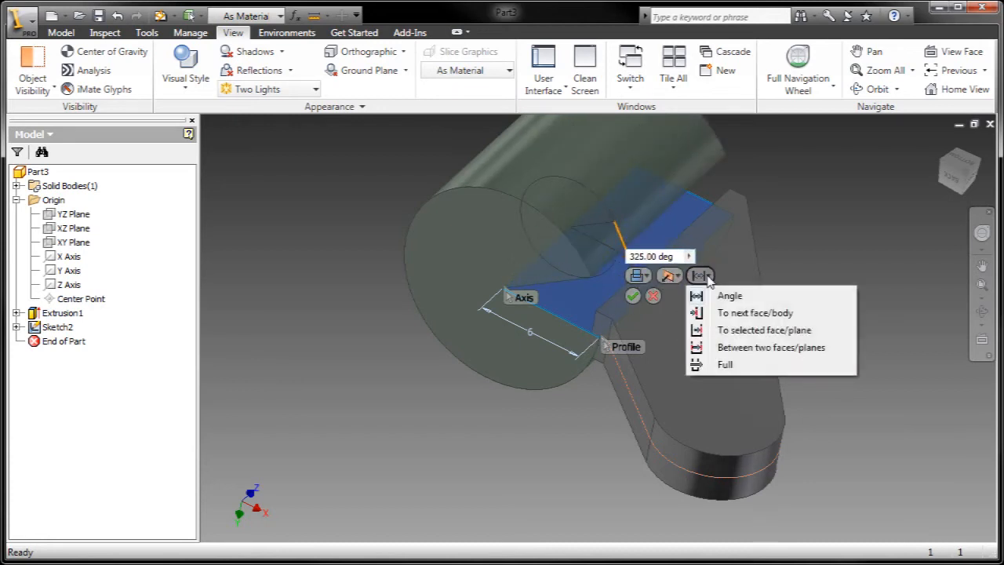
click(709, 365)
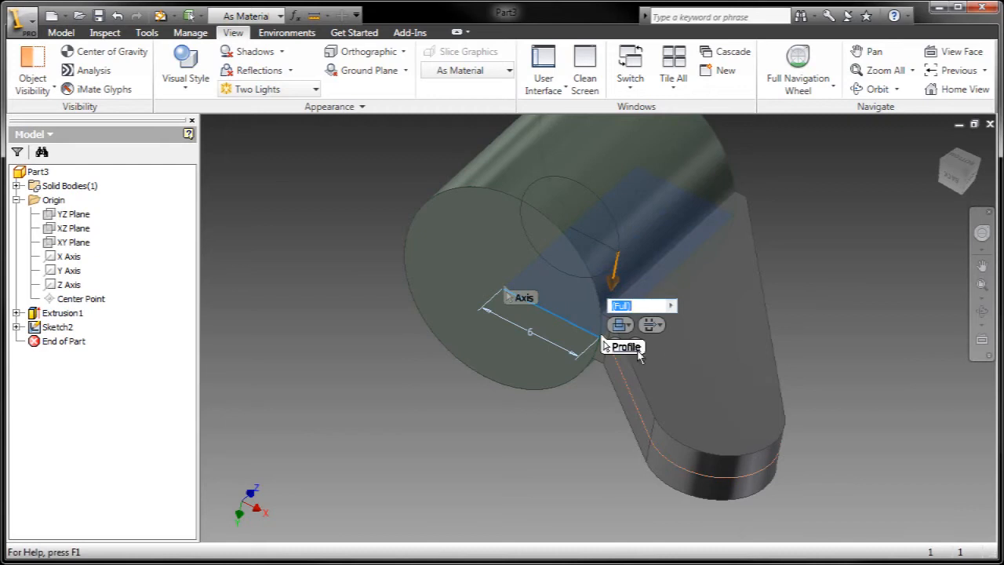
Check the revolve preview from another side and create the full cylinder
middle_drag(547, 333, 518, 345)
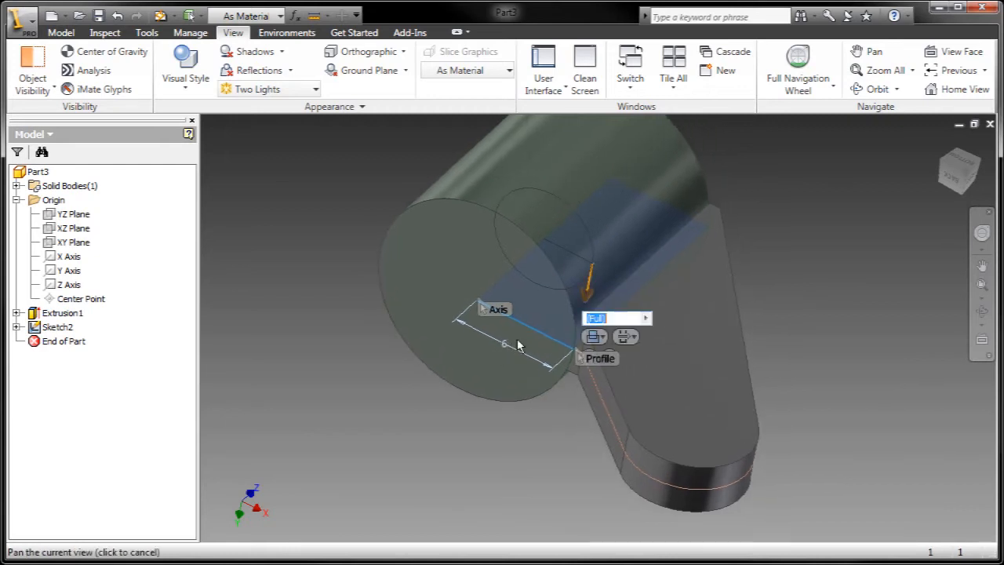
middle_drag(582, 368, 601, 383)
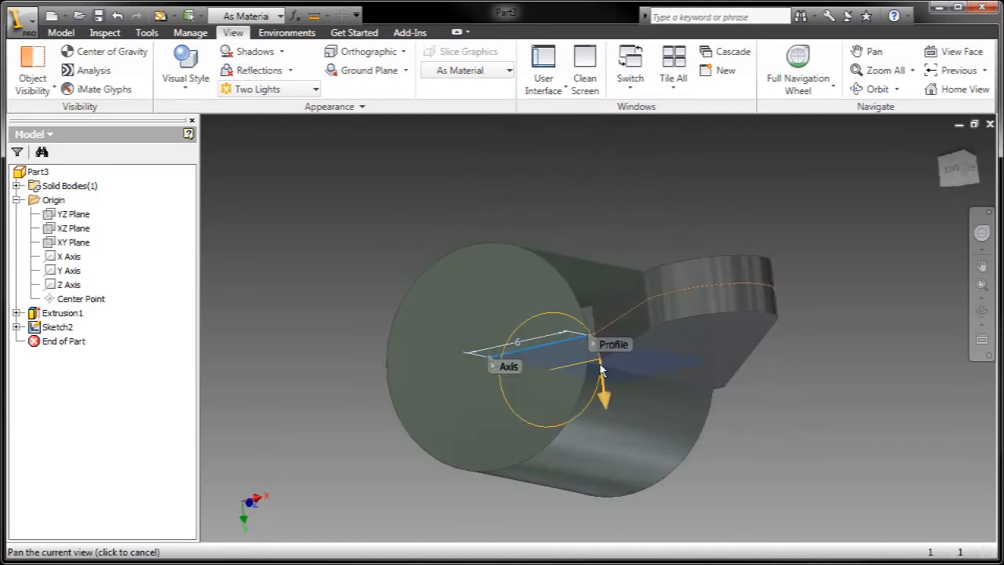
click(610, 437)
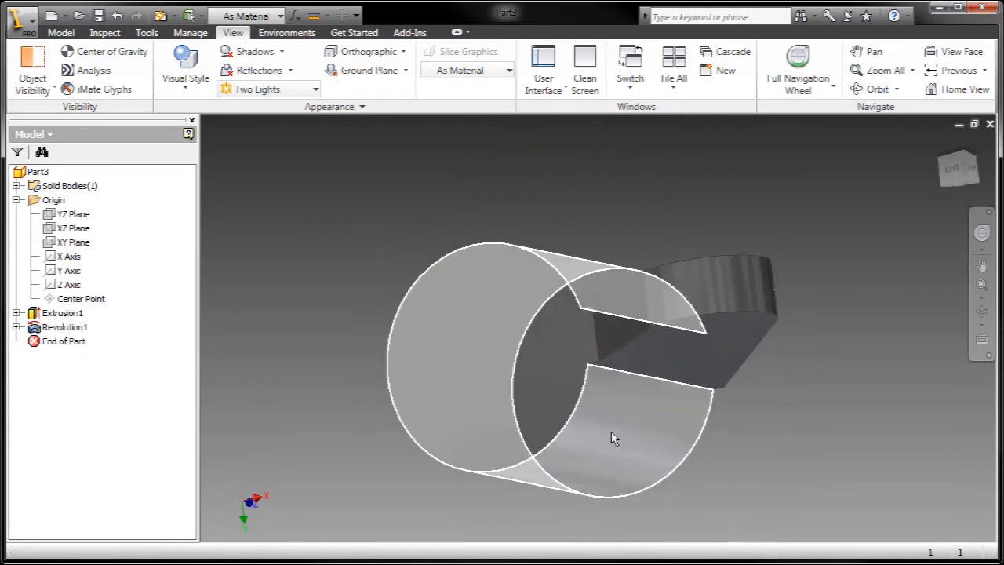
Start another sketch on the XZ Plane and project the cylinder's outer long edge into it
key(F6)
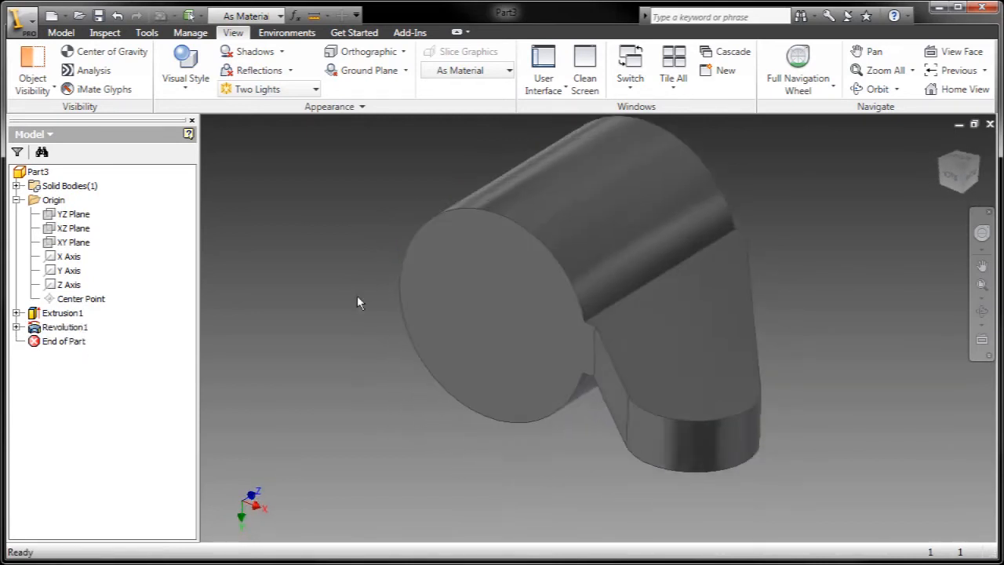
click(73, 227)
click(642, 333)
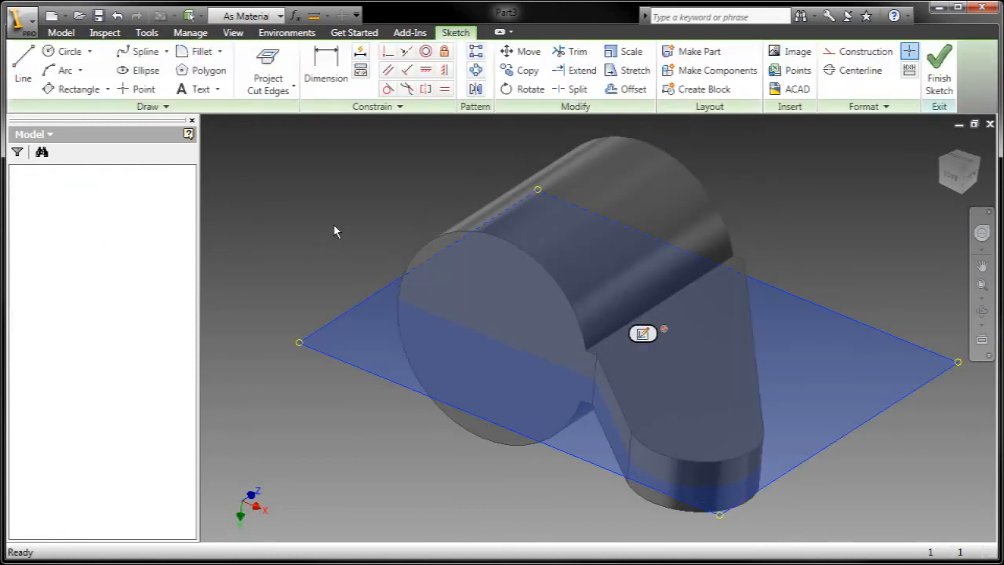
click(271, 84)
click(298, 109)
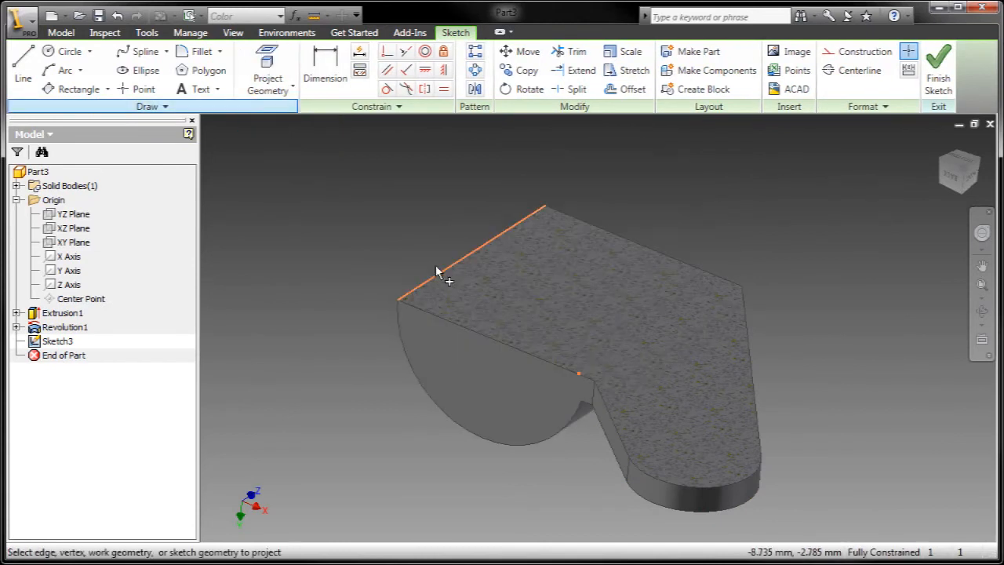
click(437, 272)
Draw a circle of 6.5 mm diameter centred on the midpoint of the projected edge
click(68, 51)
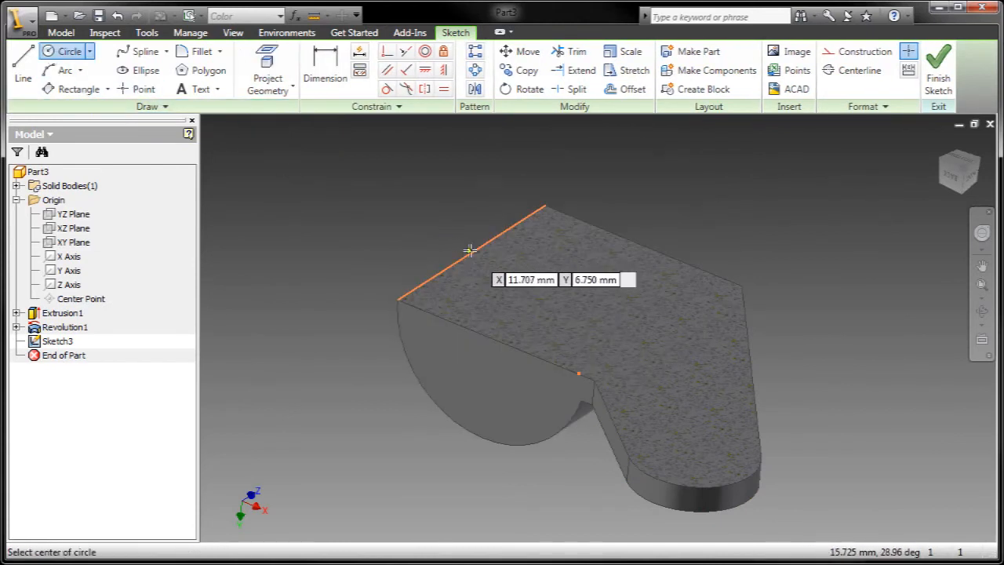
click(470, 250)
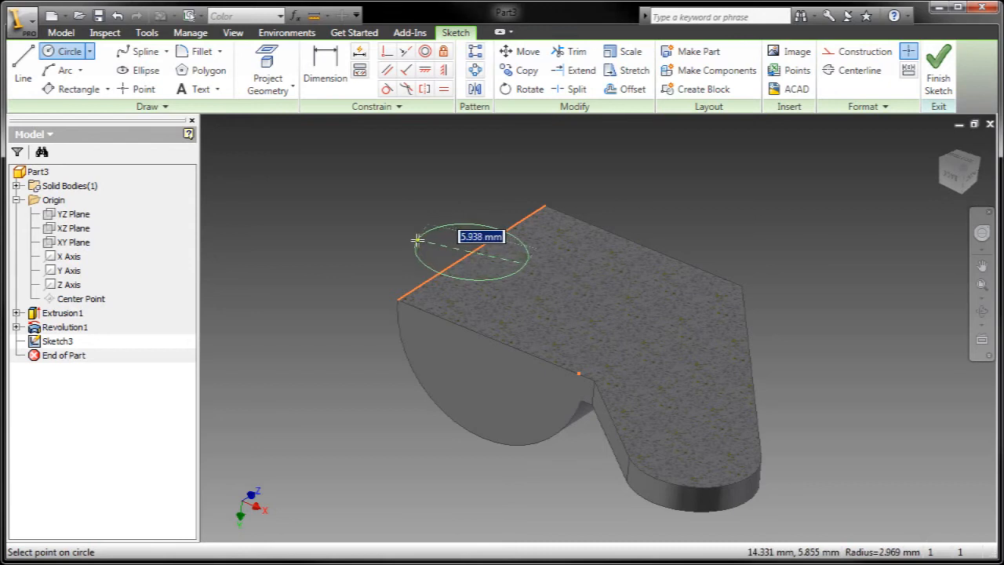
click(418, 237)
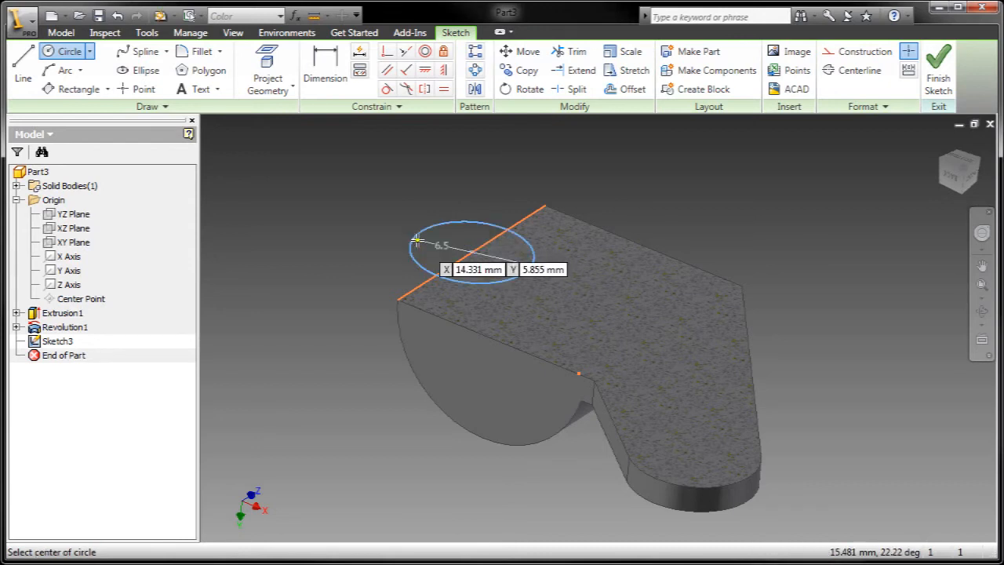
right_click(340, 220)
click(369, 230)
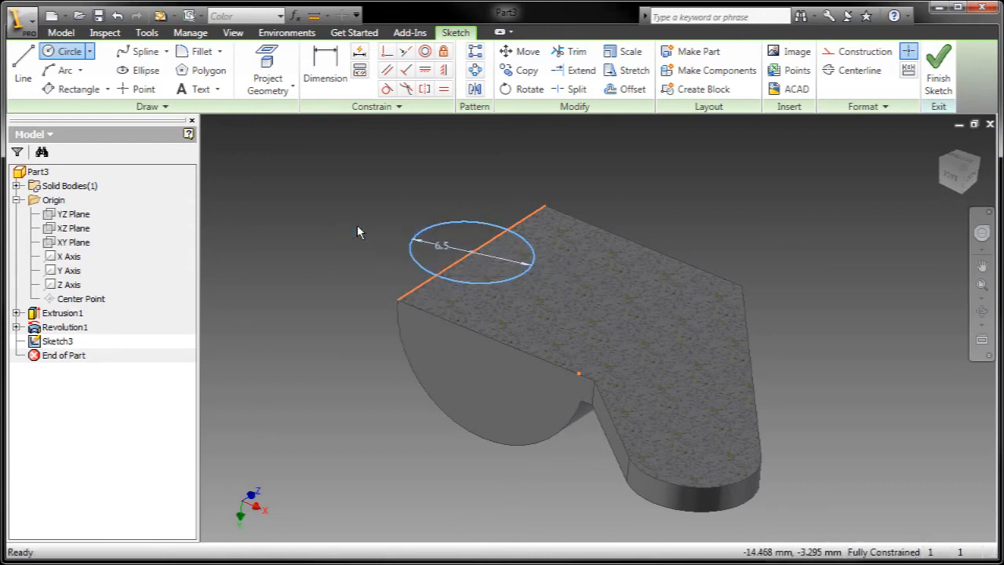
Finish the sketch and extrude the 6.5 mm circle symmetrically by 14.5 mm, joined to the part
right_click(385, 205)
click(420, 236)
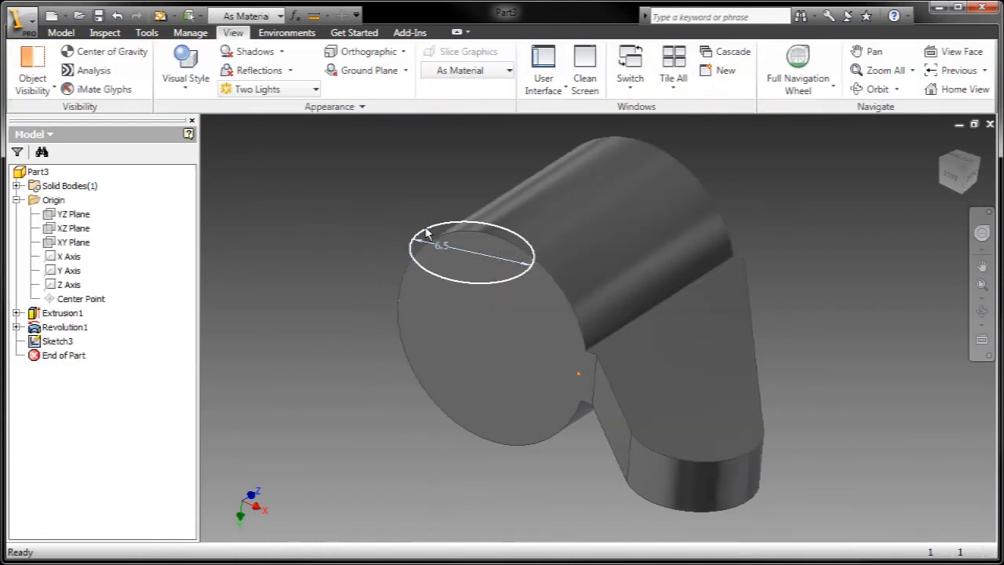
click(427, 229)
click(438, 207)
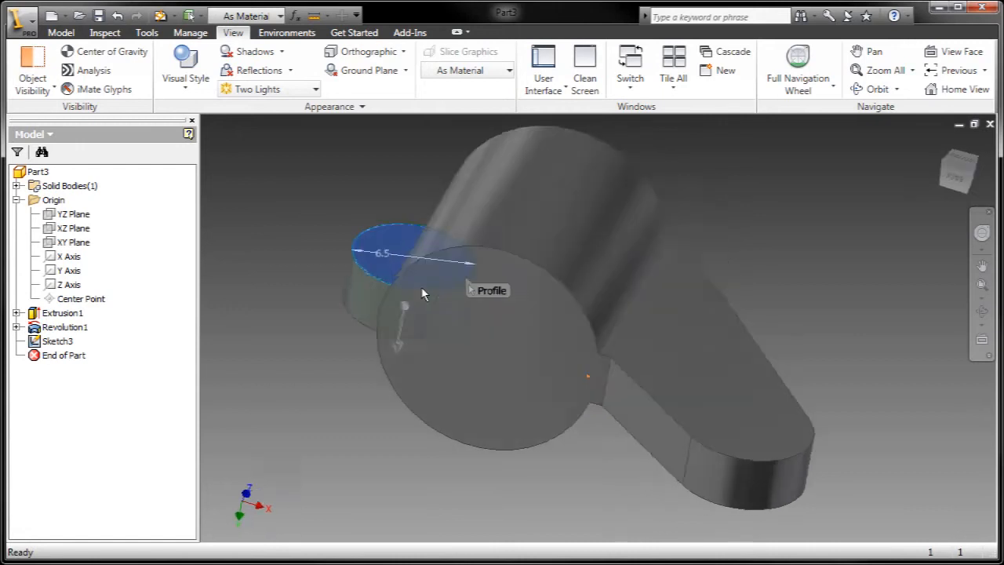
click(342, 463)
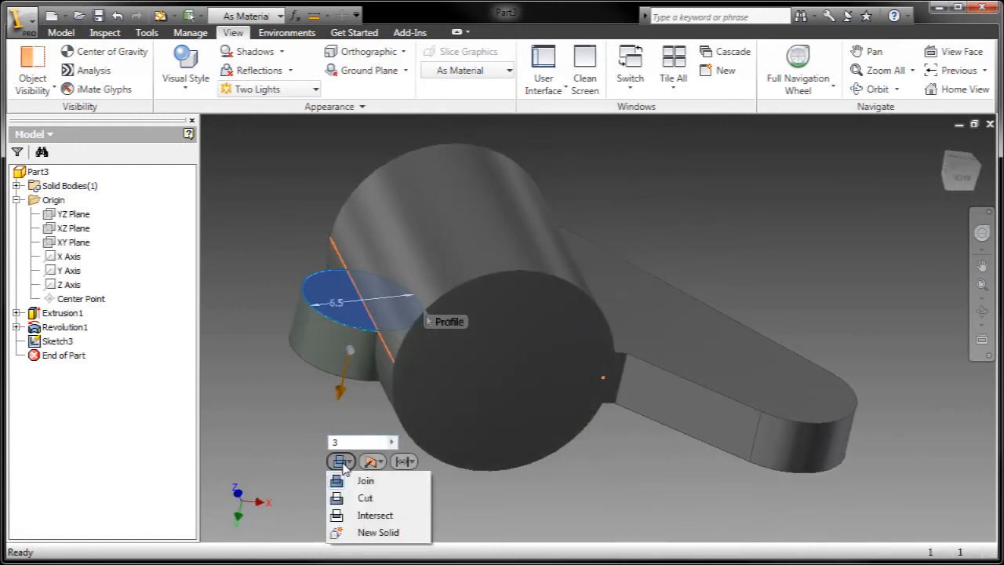
click(339, 481)
click(381, 462)
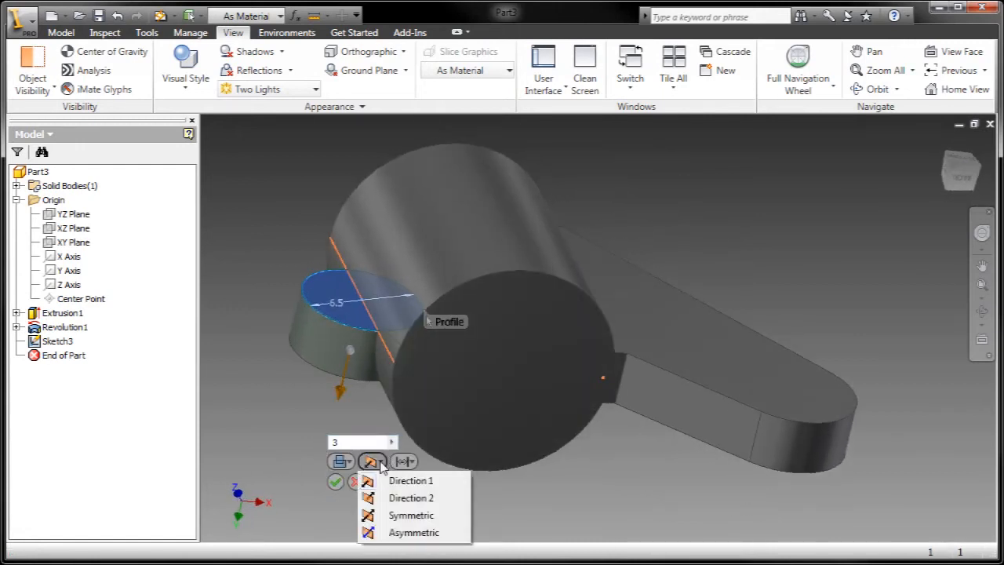
click(403, 515)
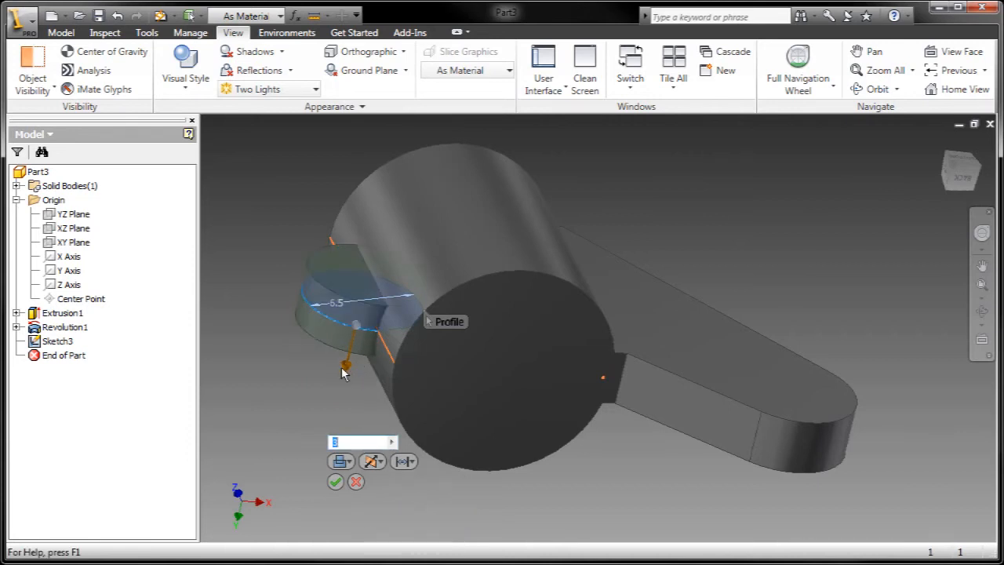
drag(343, 381, 343, 387)
drag(335, 421, 325, 471)
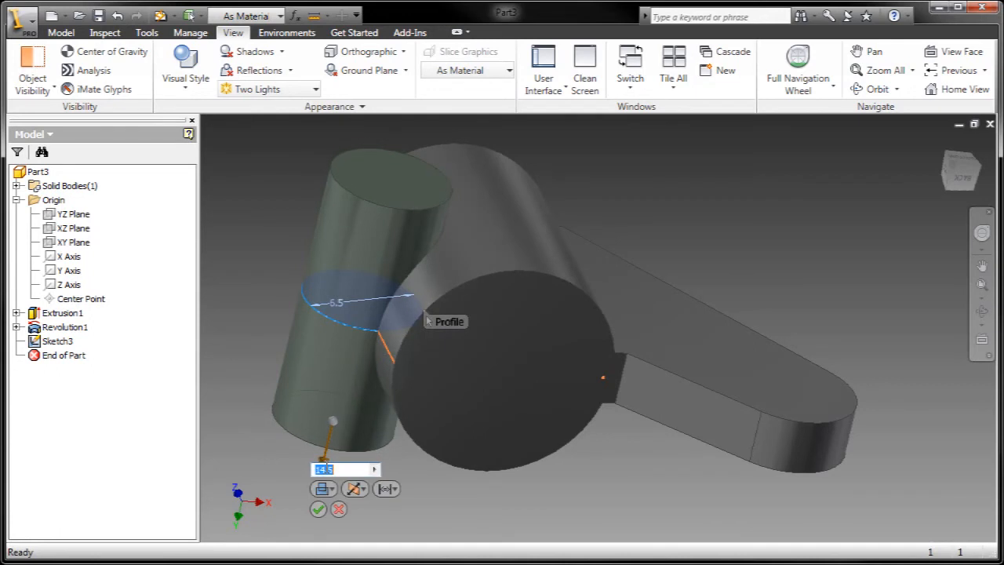
click(318, 510)
Create a sketch on the upper end face of the small cylinder for its centre point, and finish it
shift+middle_drag(314, 441, 288, 276)
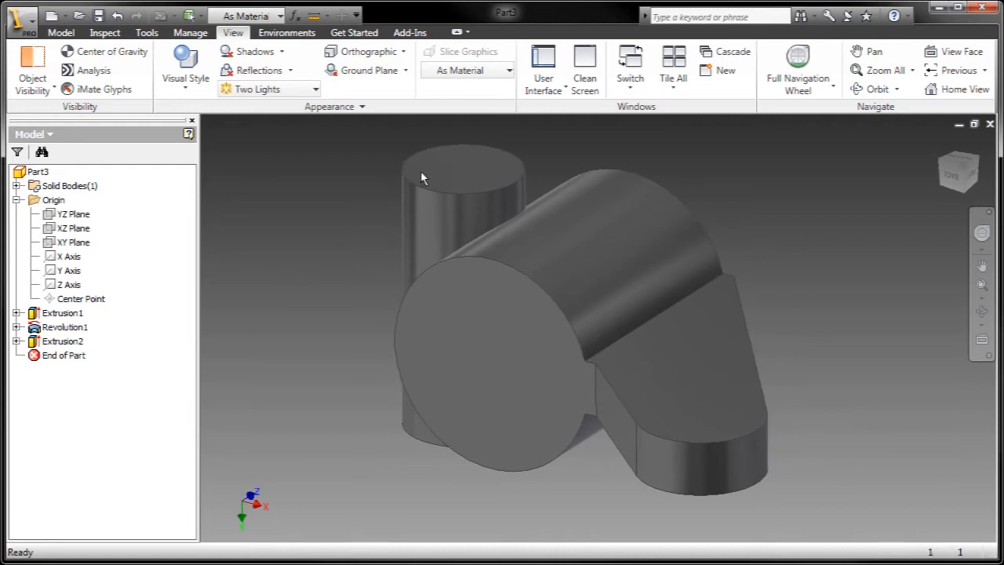
click(455, 166)
click(522, 144)
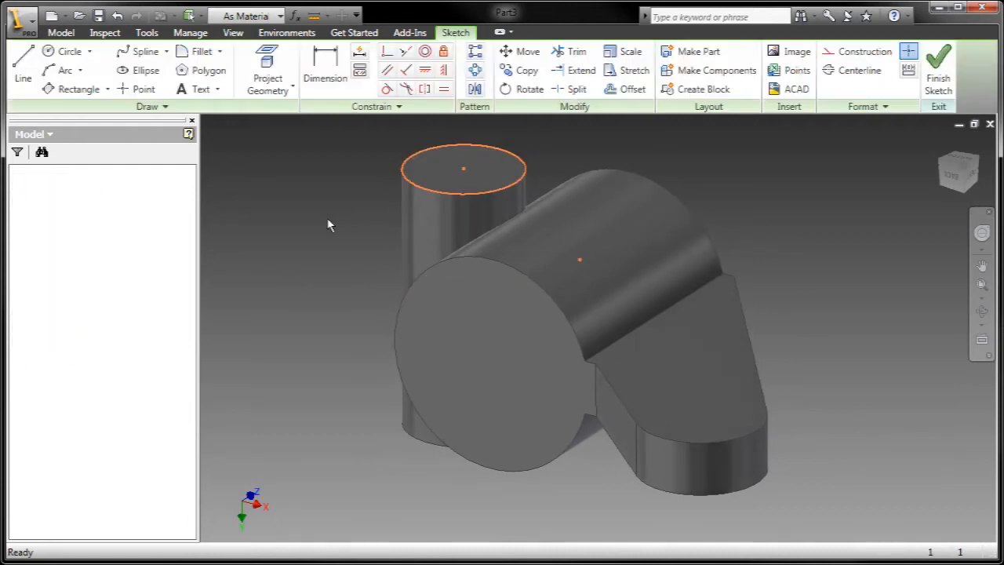
right_click(399, 150)
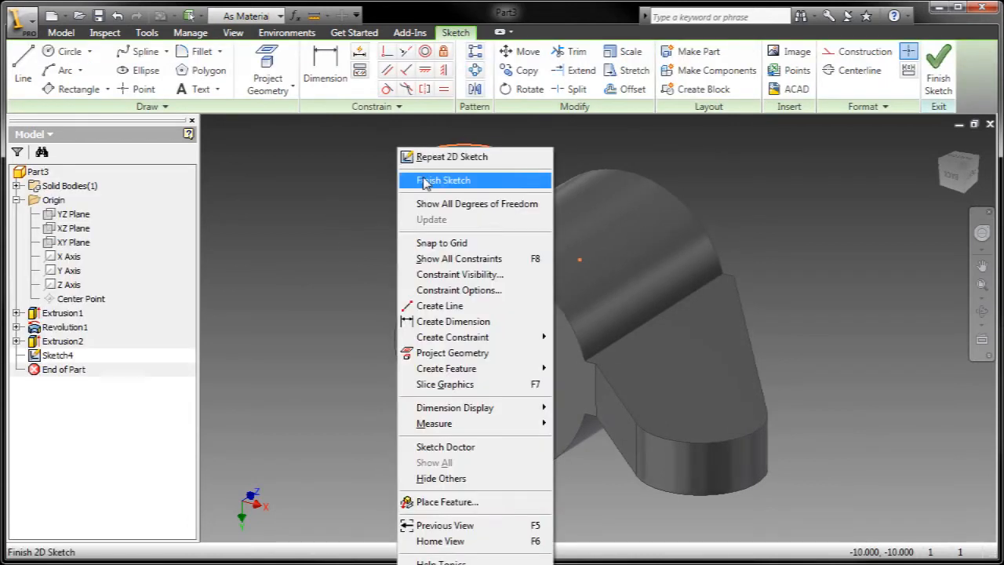
click(443, 180)
Create a plain 3 mm hole at the small cylinder's centre point with Through All termination
click(465, 168)
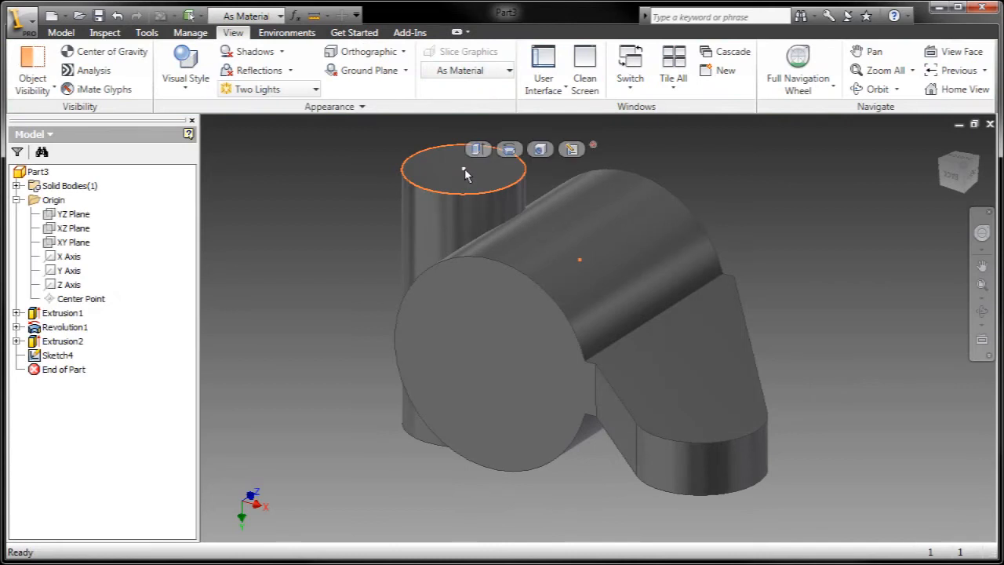
click(540, 150)
click(291, 228)
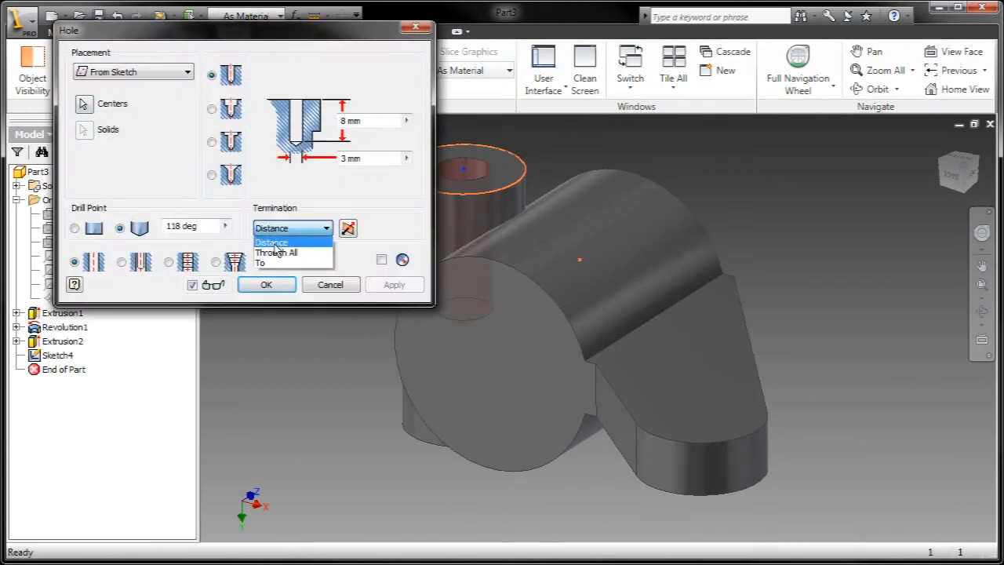
click(277, 257)
click(266, 284)
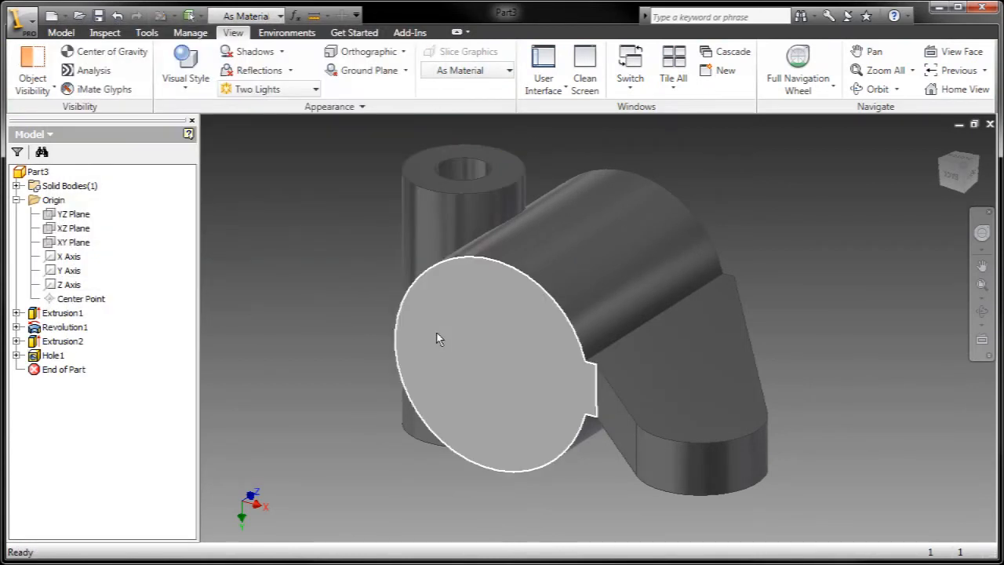
Create a sketch on the front end face of the large hub for its centre point, and finish it
click(446, 339)
click(514, 312)
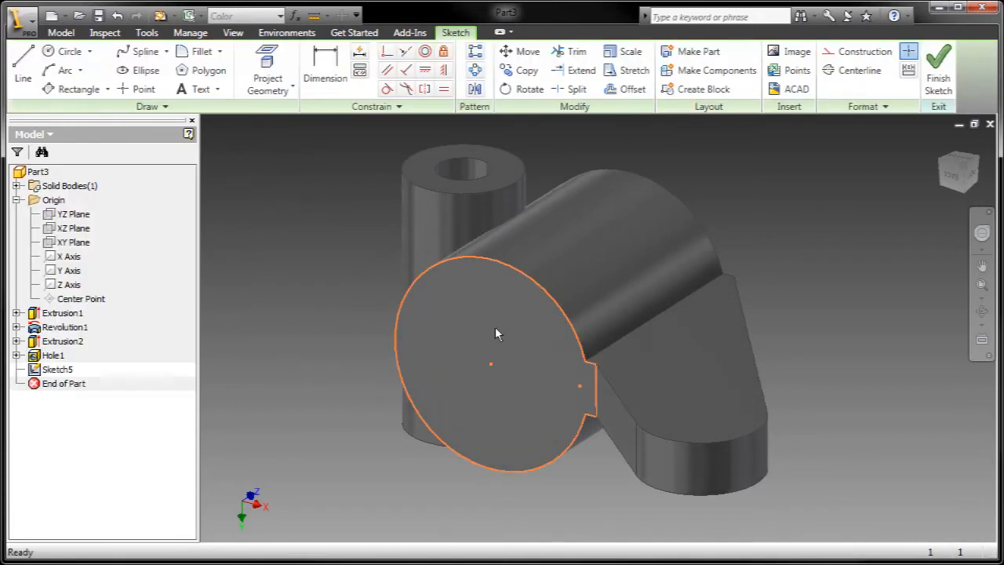
right_click(307, 250)
click(330, 283)
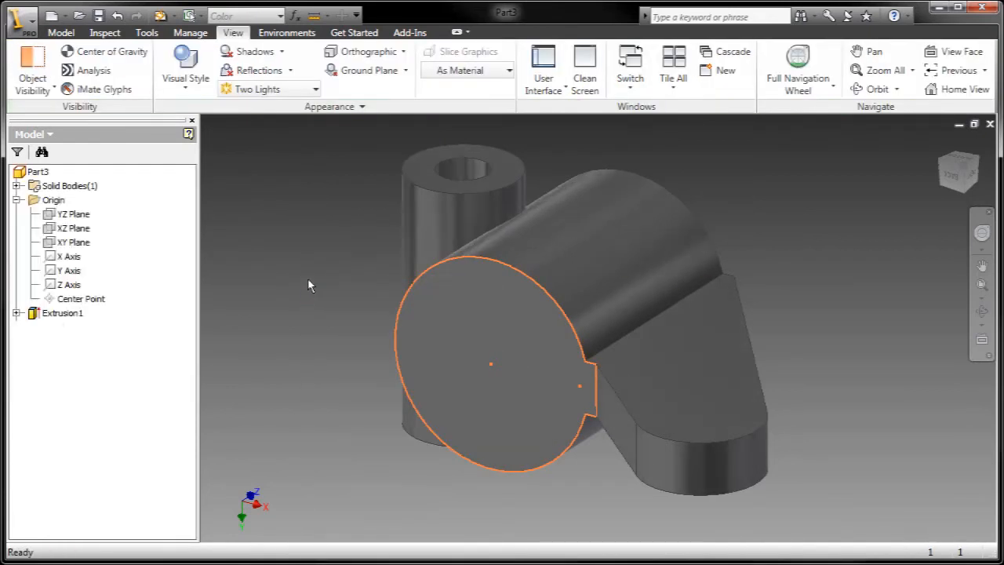
Create a 7.5 mm hole at the hub's centre point with Through All termination
click(491, 369)
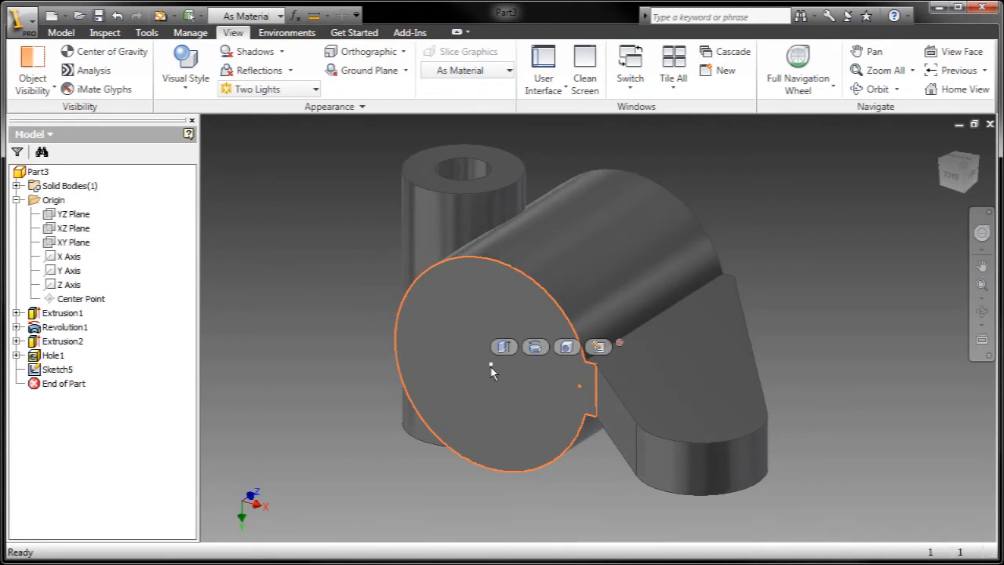
click(567, 346)
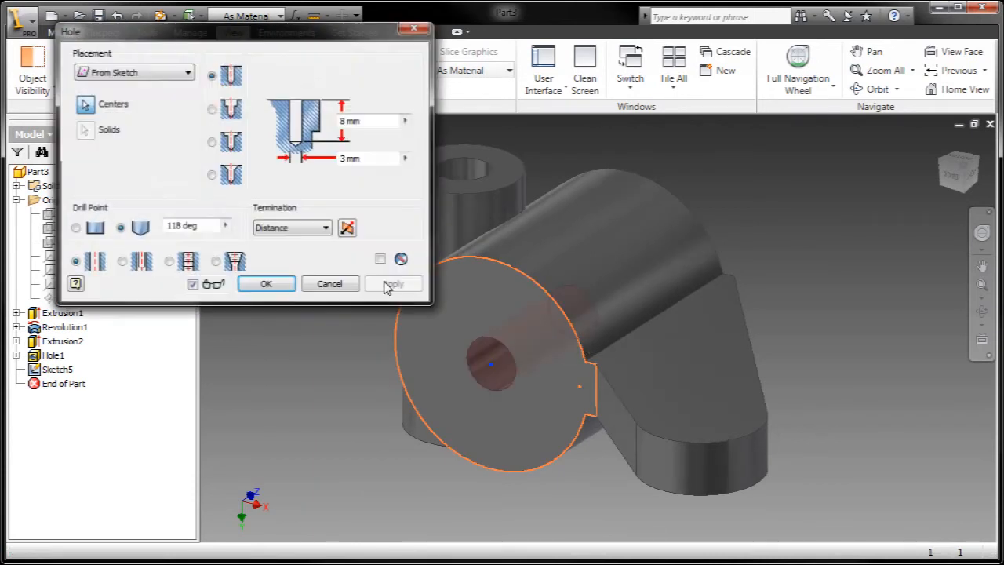
click(361, 159)
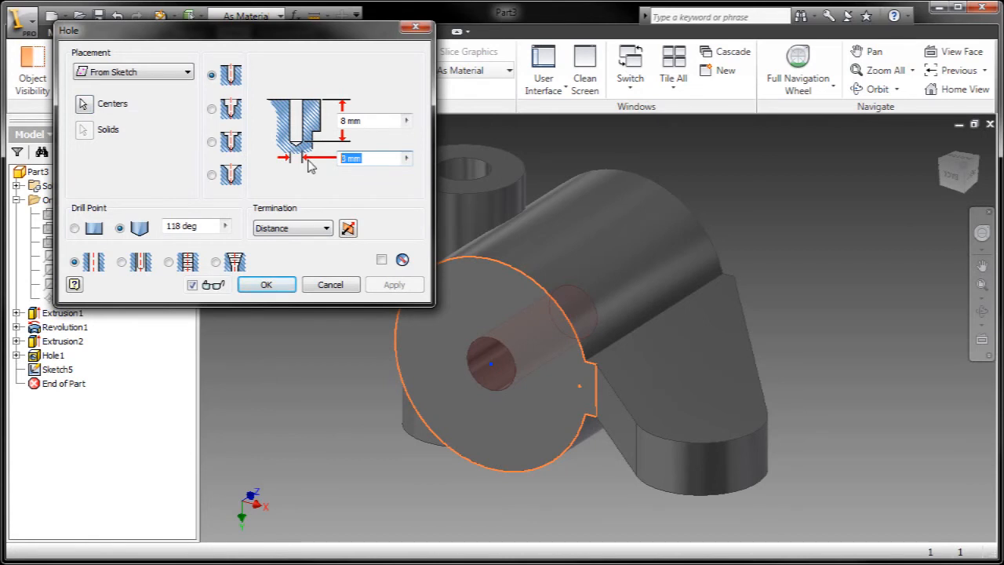
text(7.5)
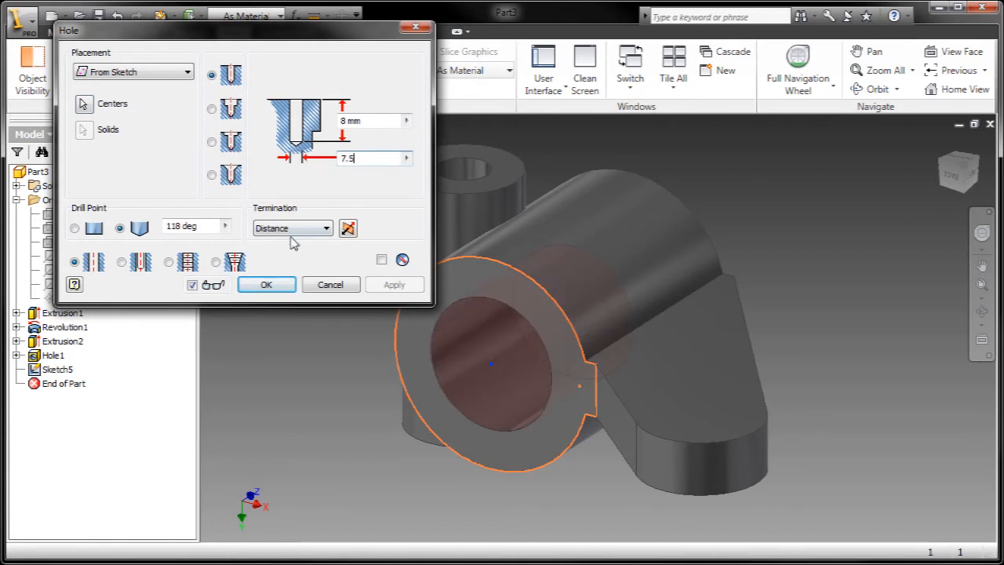
click(291, 230)
click(290, 253)
click(282, 284)
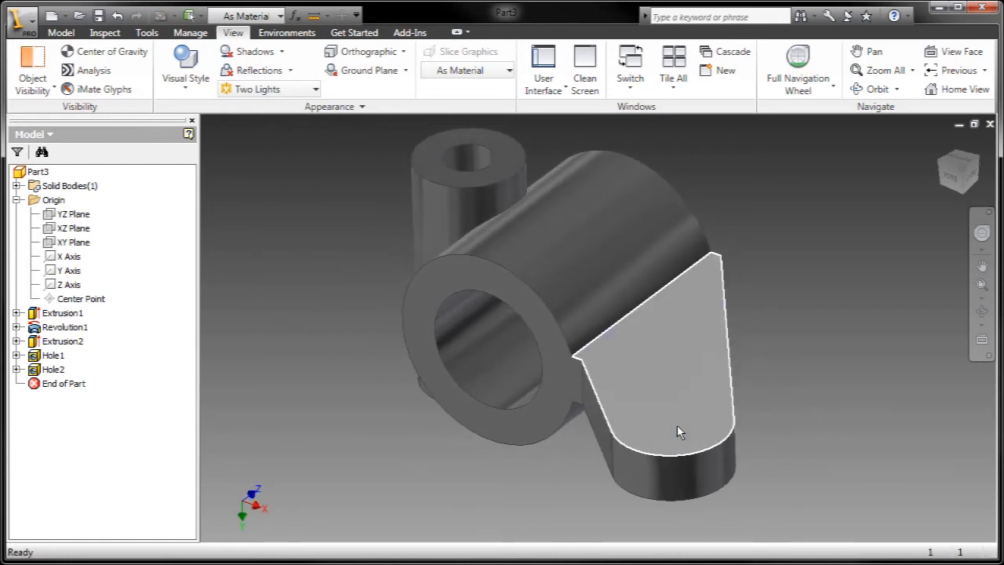
Create a sketch on the arm's flat face for the centre point of its rounded end, and finish it
click(677, 426)
click(753, 405)
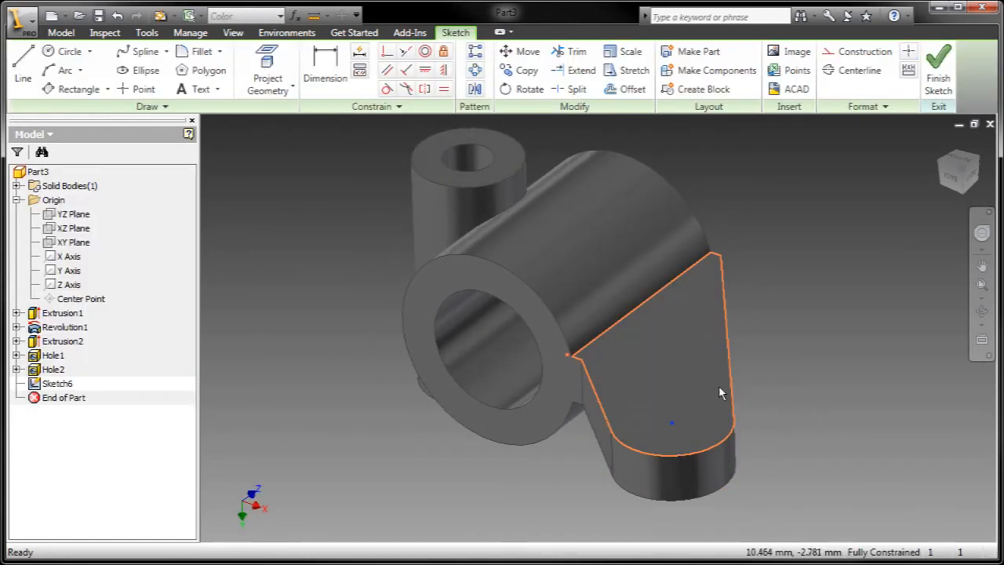
right_click(720, 387)
click(734, 442)
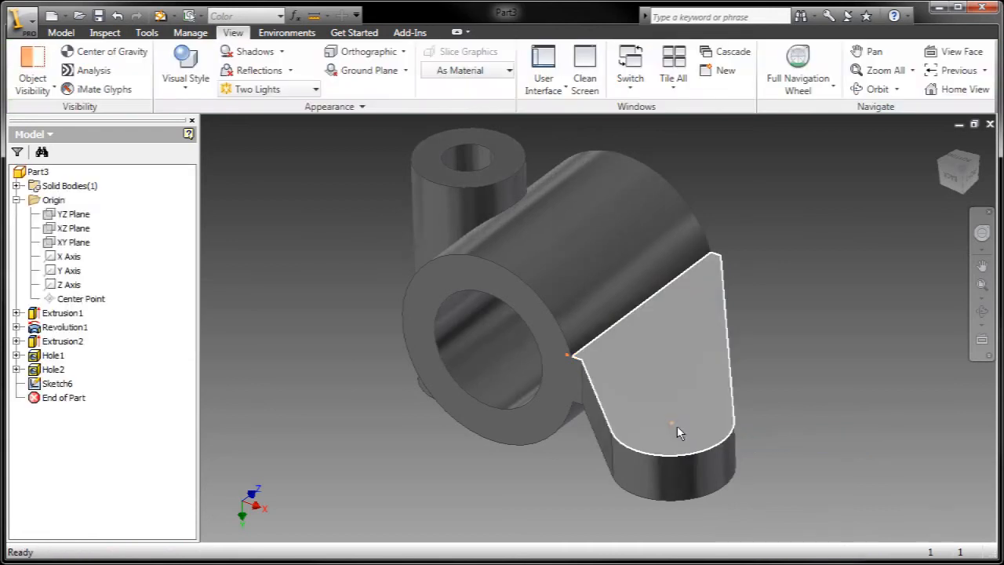
Create a tapped hole at the arm's rounded end using ANSI Metric M Profile, size 4, designation M4x0.7
click(673, 428)
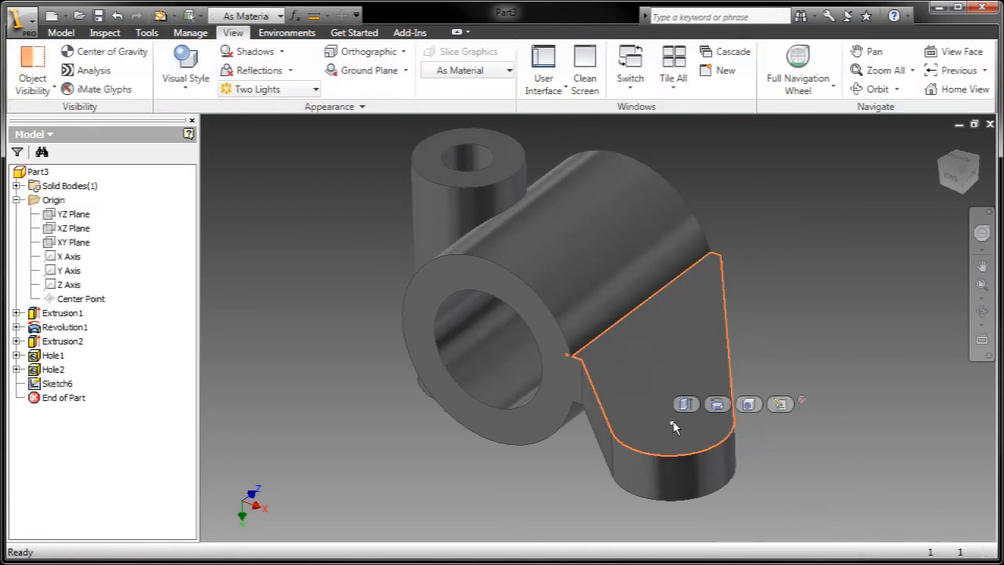
click(750, 405)
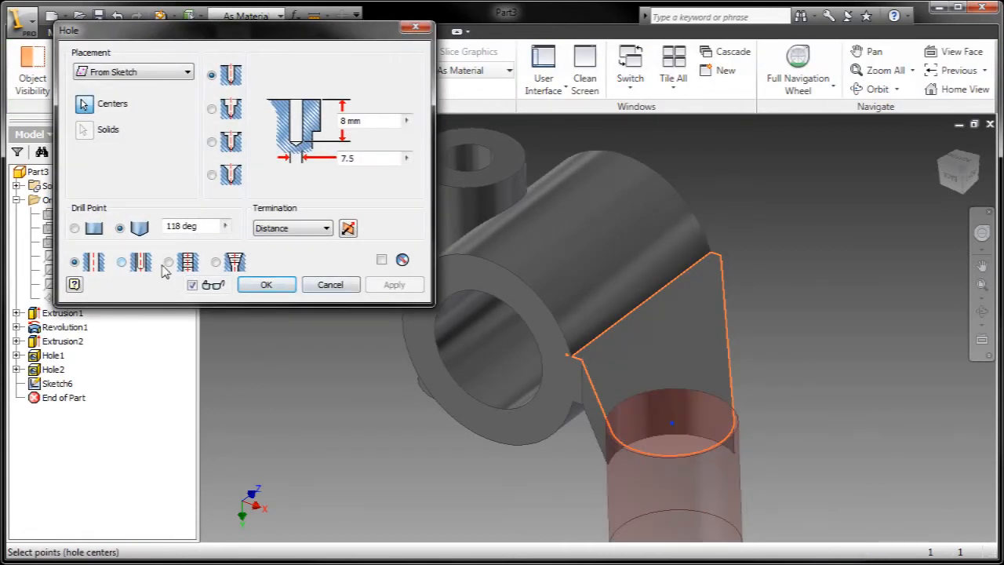
click(168, 262)
click(151, 338)
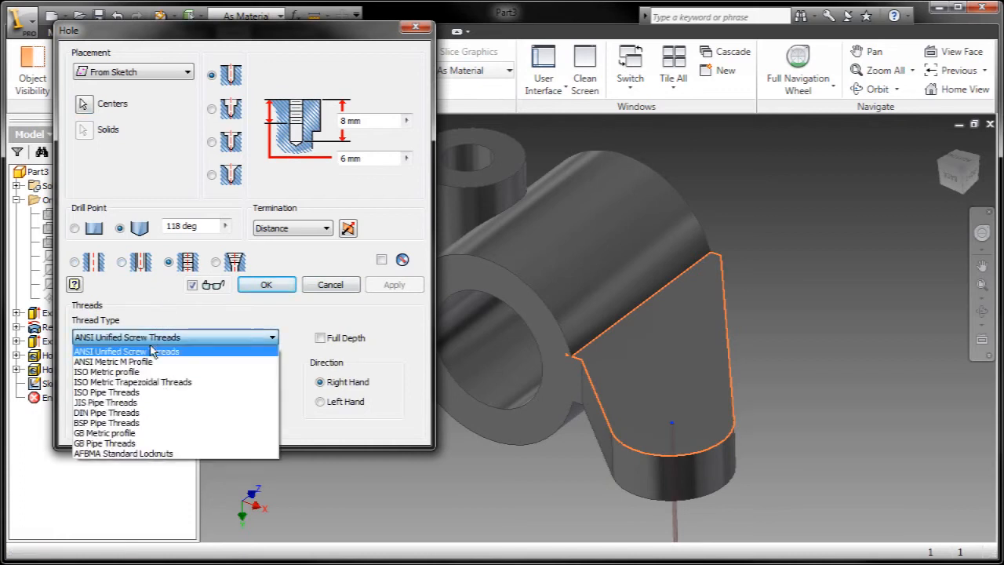
click(149, 352)
click(144, 375)
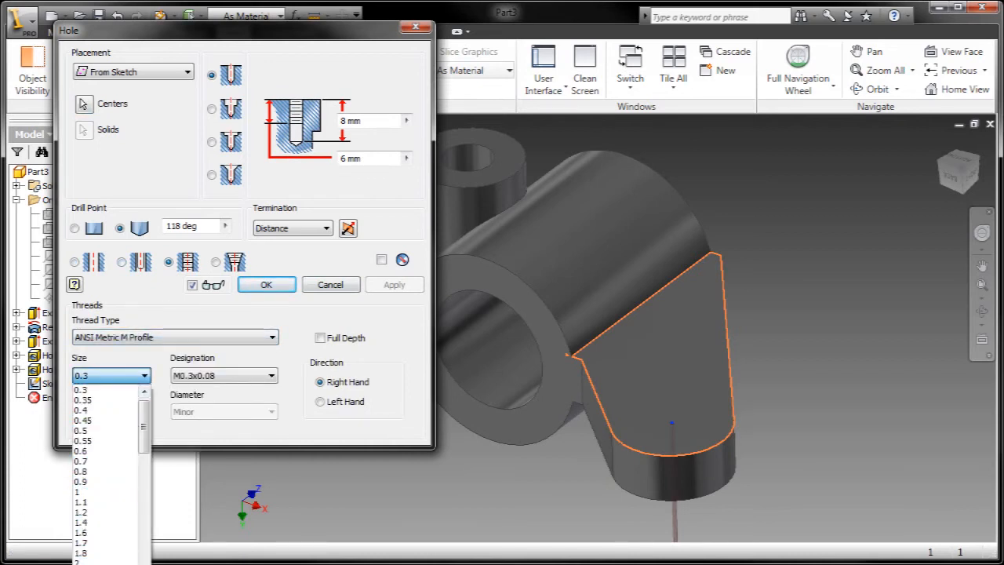
scroll(110, 471, down, 4)
click(133, 483)
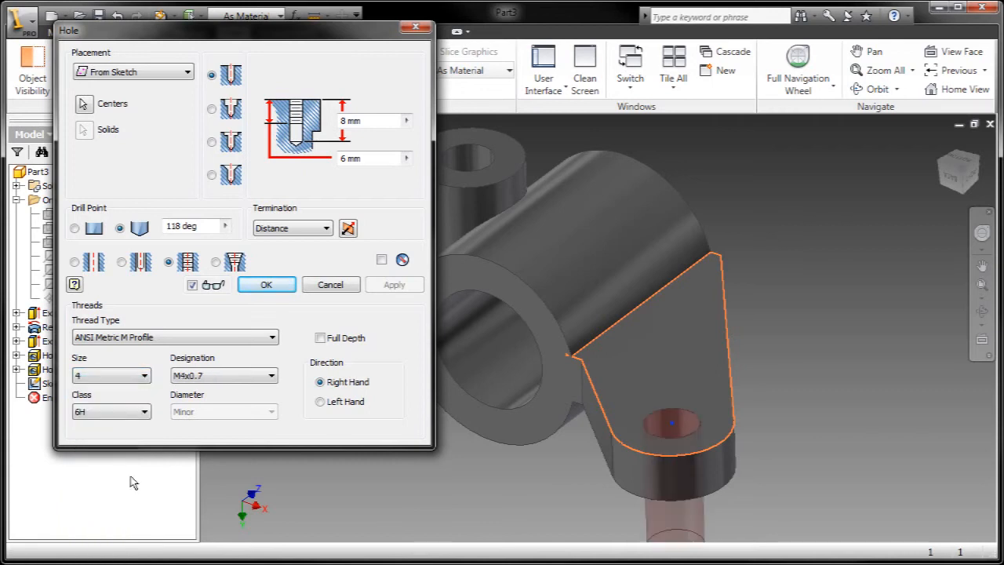
click(267, 286)
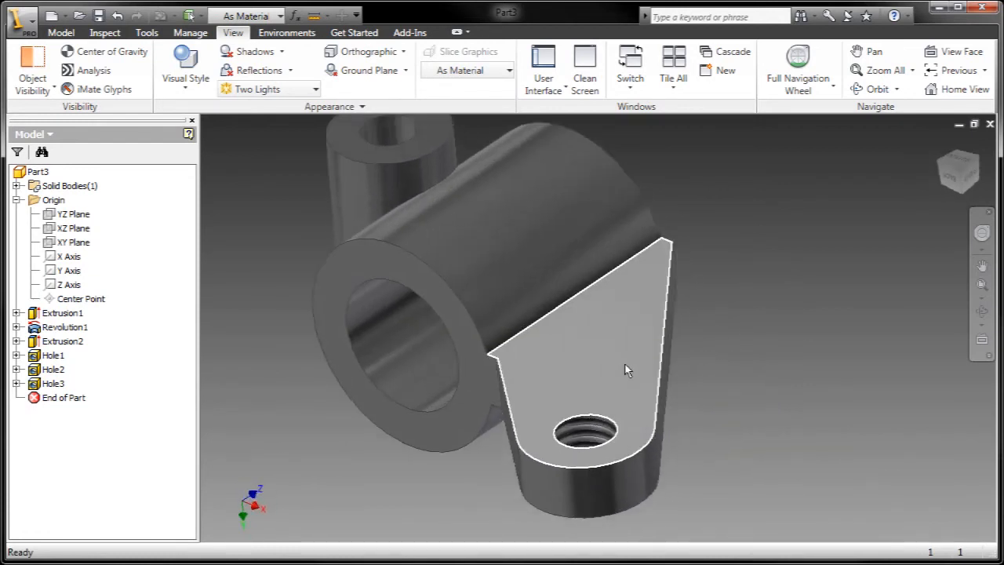
Edit the arm's base sketch, set the short 1 mm edge dimension to 2 mm, and finish the sketch
click(560, 379)
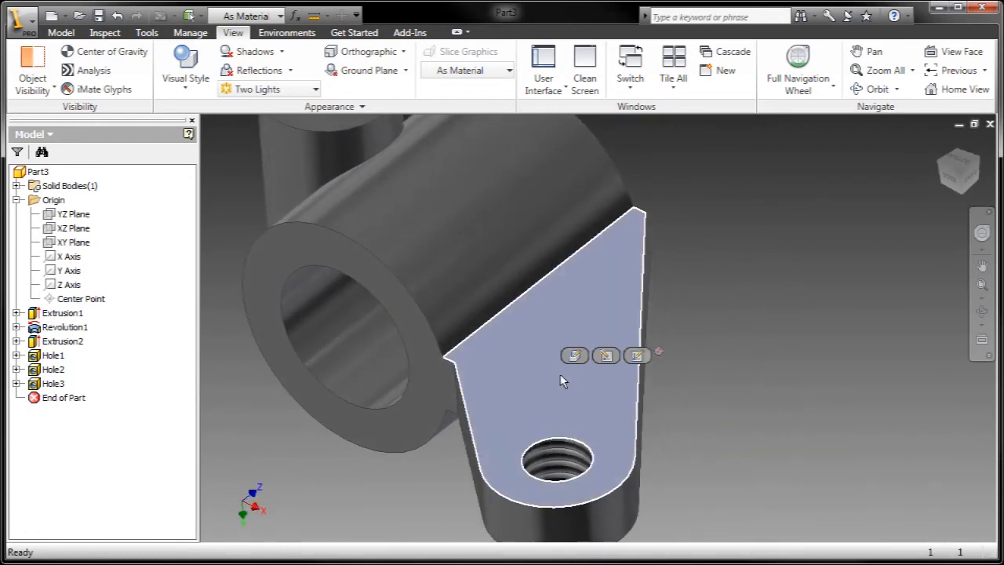
click(607, 356)
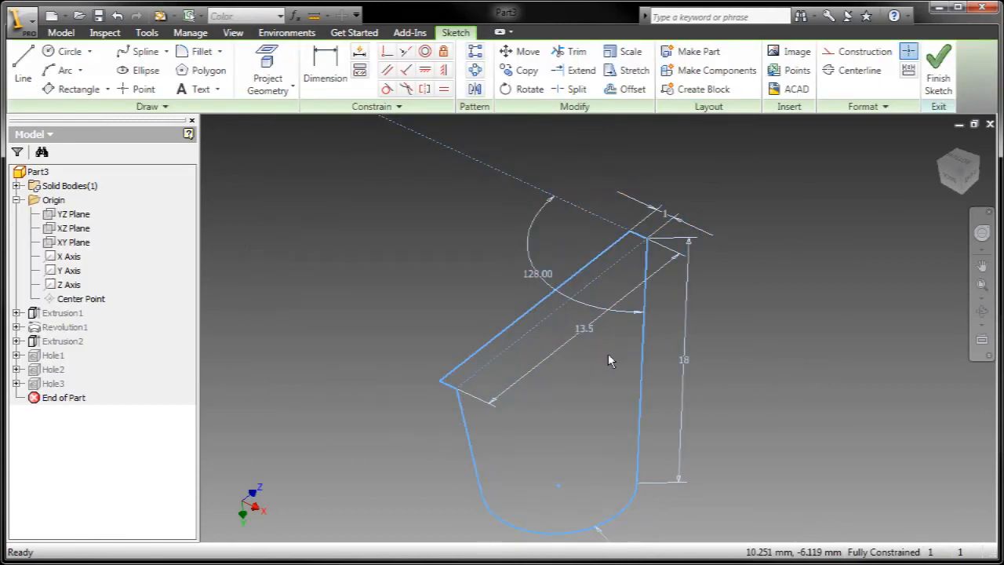
click(664, 218)
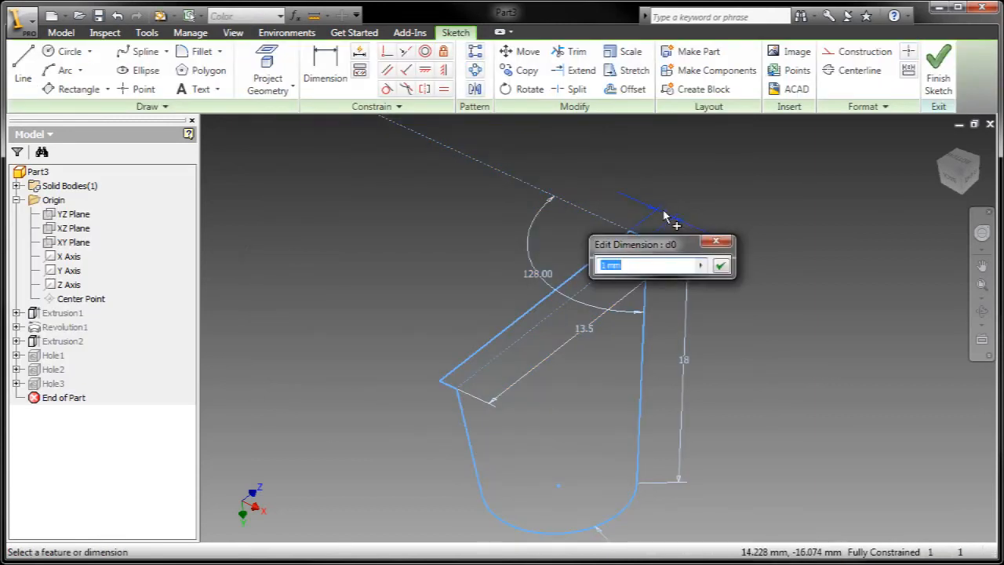
text(2)
key(Return)
click(938, 71)
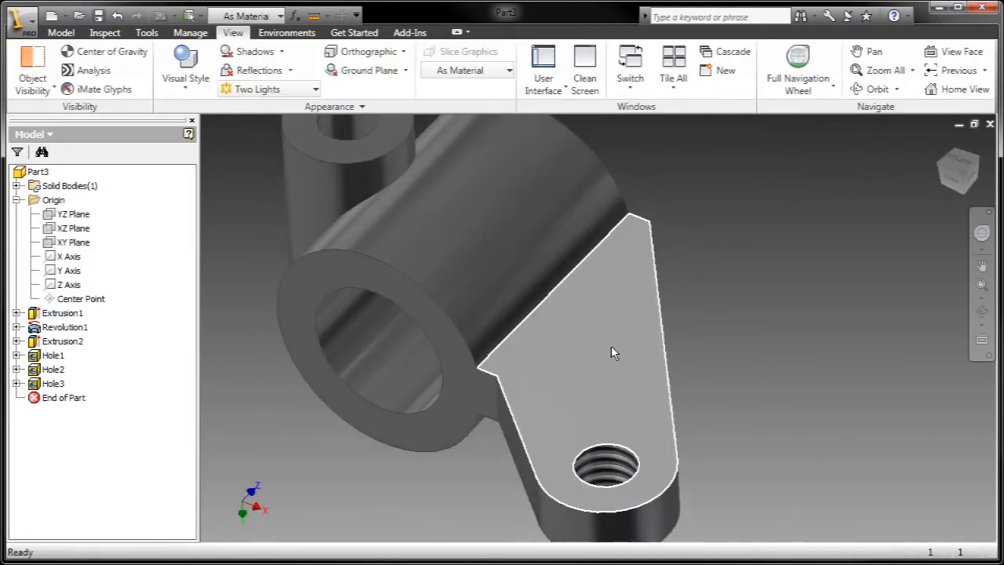
Start a sketch on the arm's flat face, view it from the Bottom, and make all projected edges construction lines
click(612, 350)
click(688, 327)
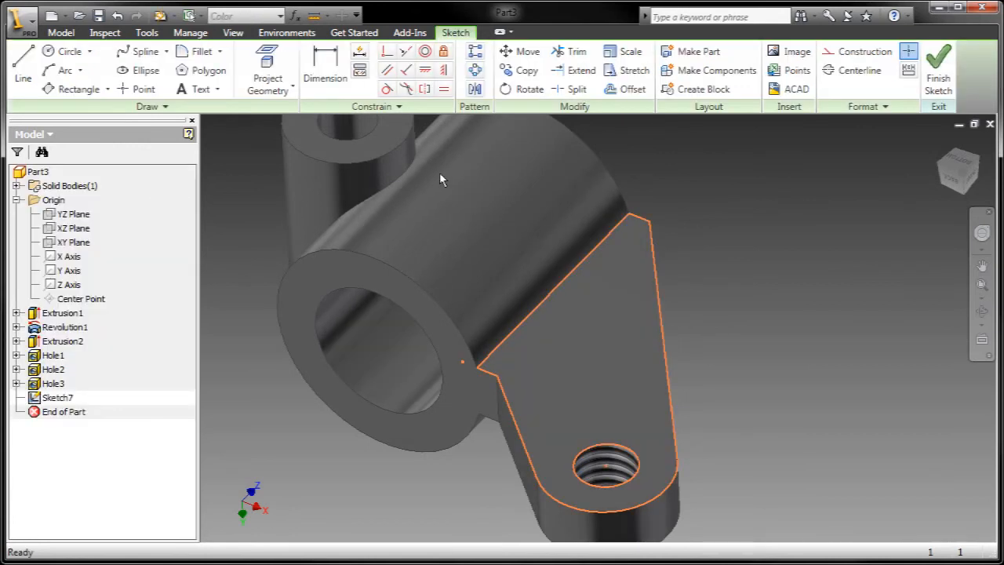
middle_drag(594, 147, 638, 129)
click(969, 164)
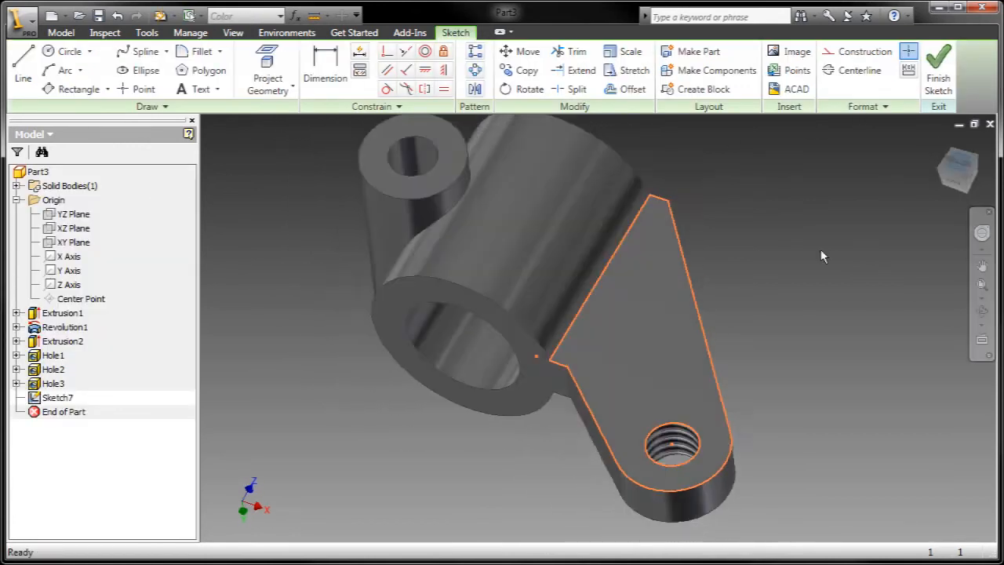
mouse_move(568, 164)
mouse_down()
mouse_move(874, 489)
mouse_move(875, 509)
mouse_up()
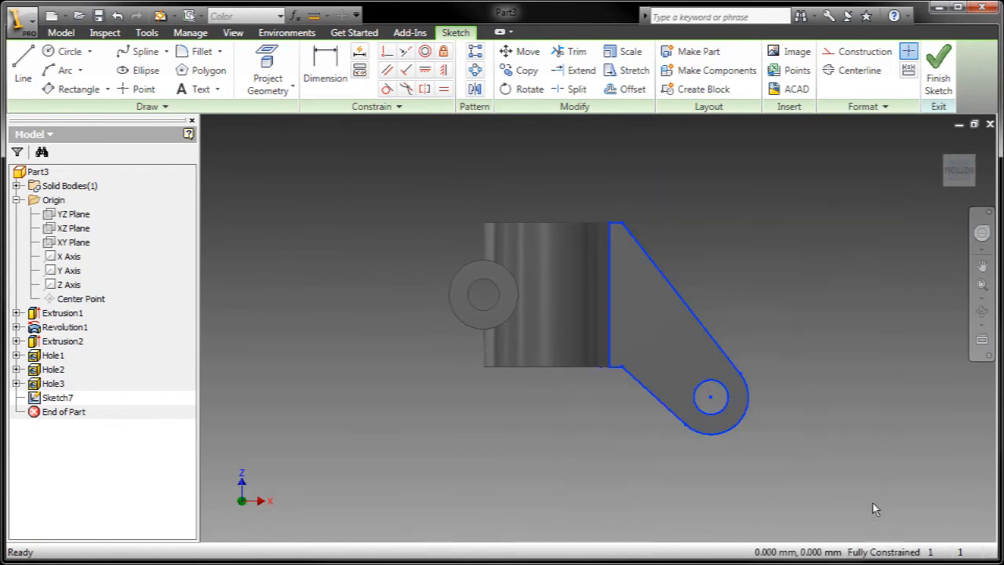
click(863, 52)
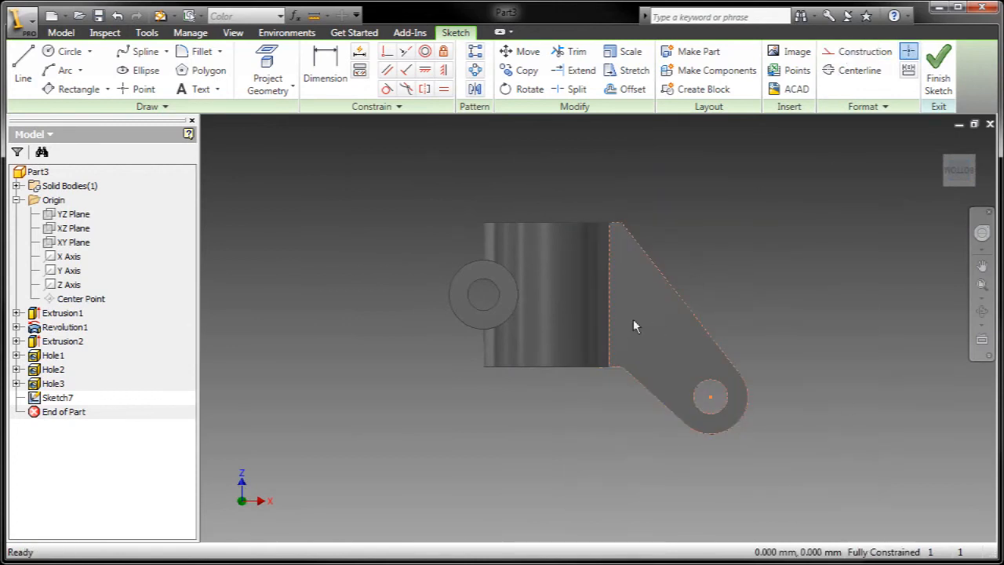
Sketch a closed four-sided profile inside the arm, its long sloping line parallel to the arm's longer slanted edge
scroll(623, 308, up, 3)
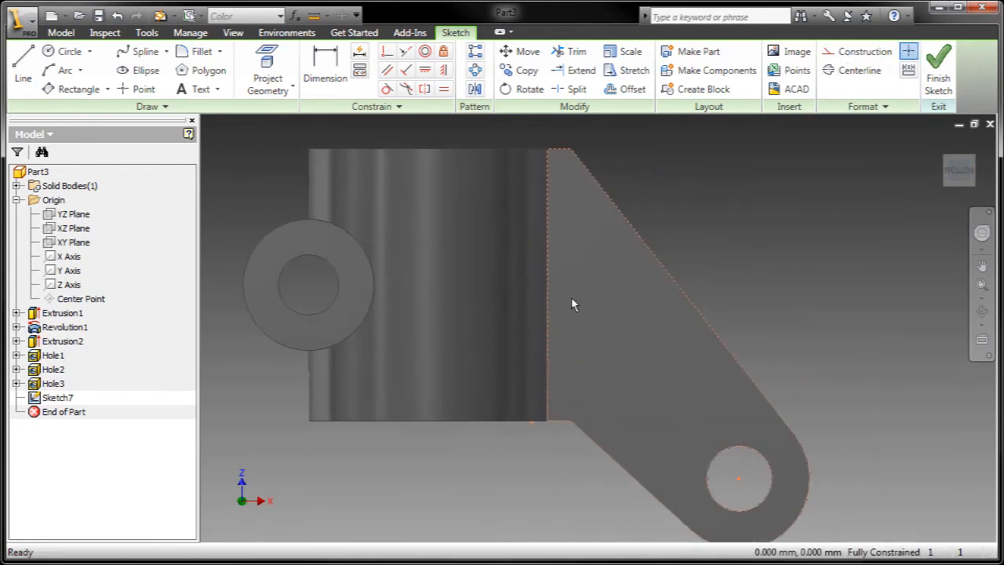
key(l)
click(585, 224)
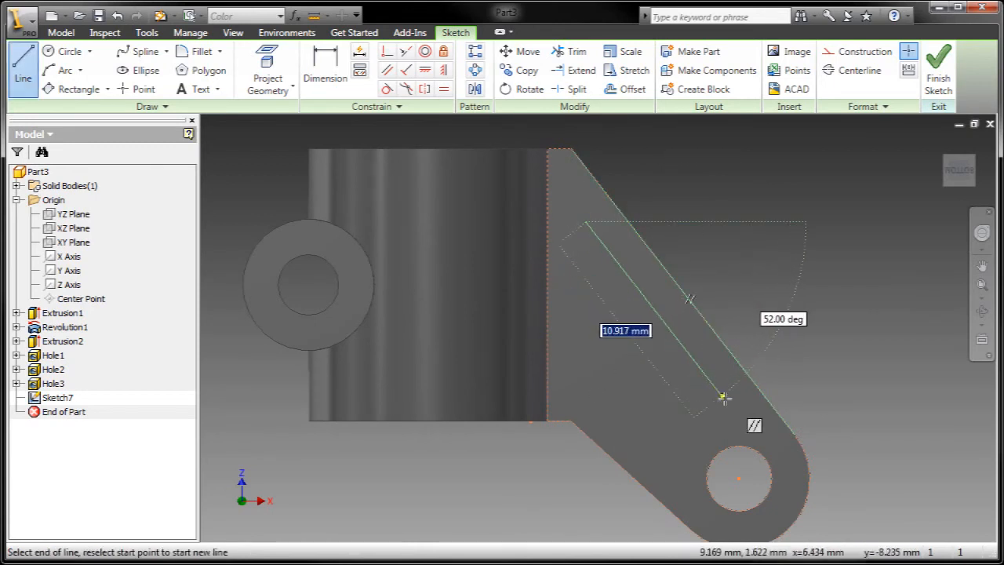
click(729, 407)
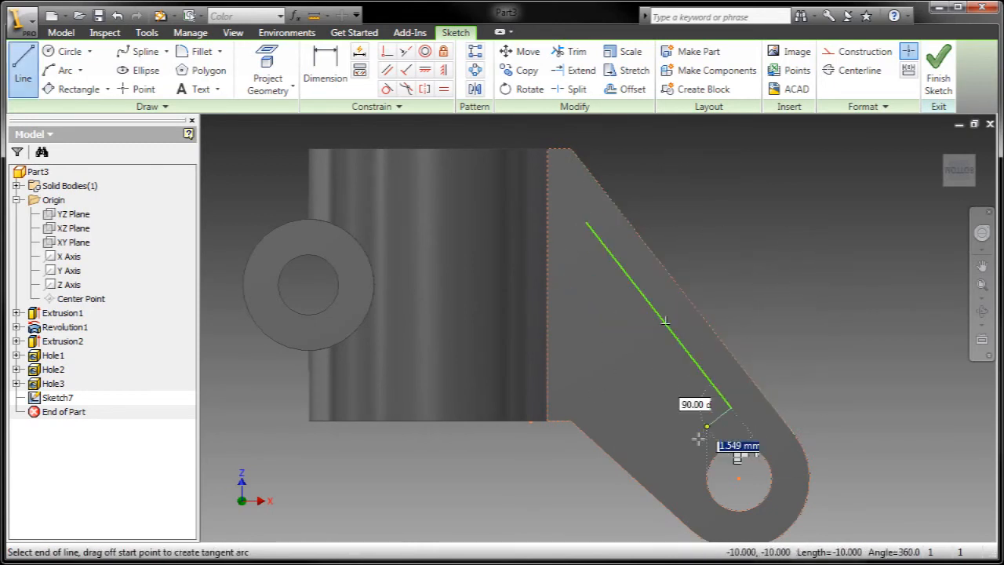
click(678, 478)
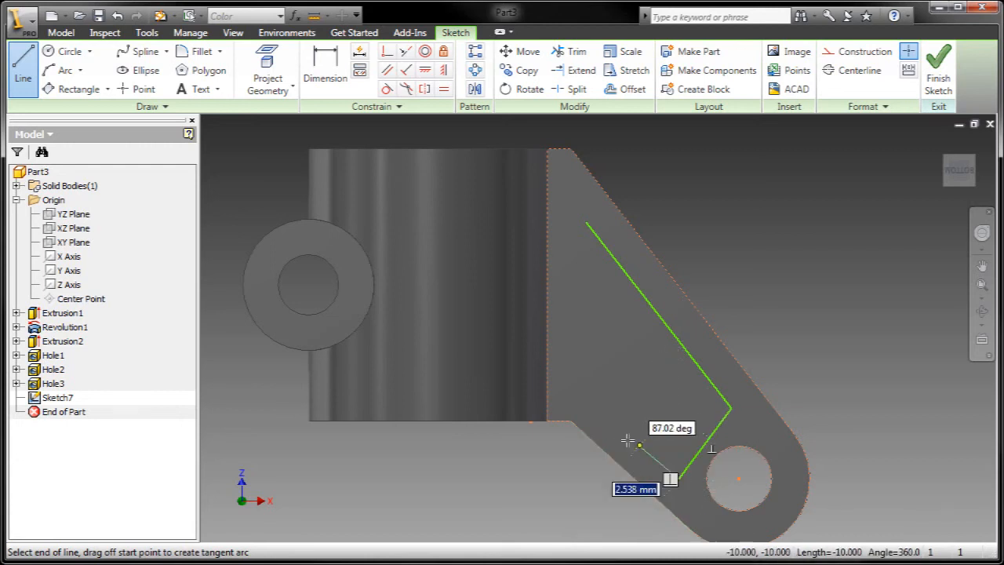
click(601, 406)
right_click(602, 406)
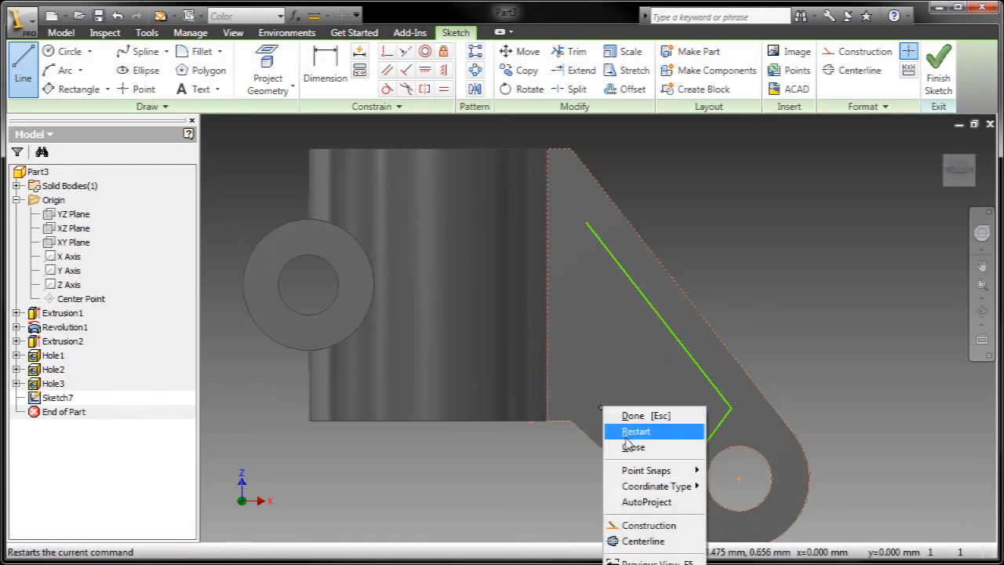
click(630, 449)
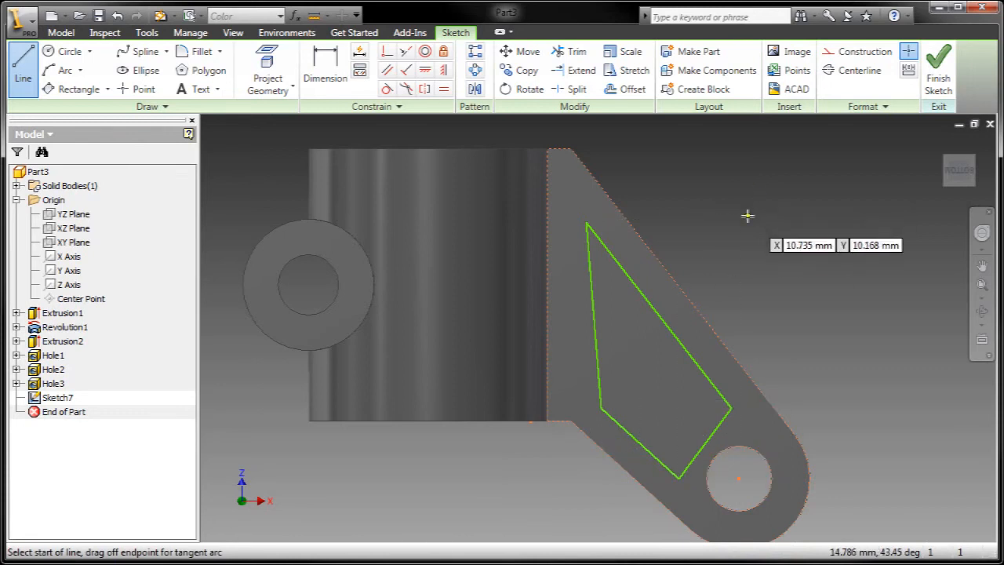
Constrain the profile's line nearest the hub parallel to the arm's straight edge along the hub
click(387, 70)
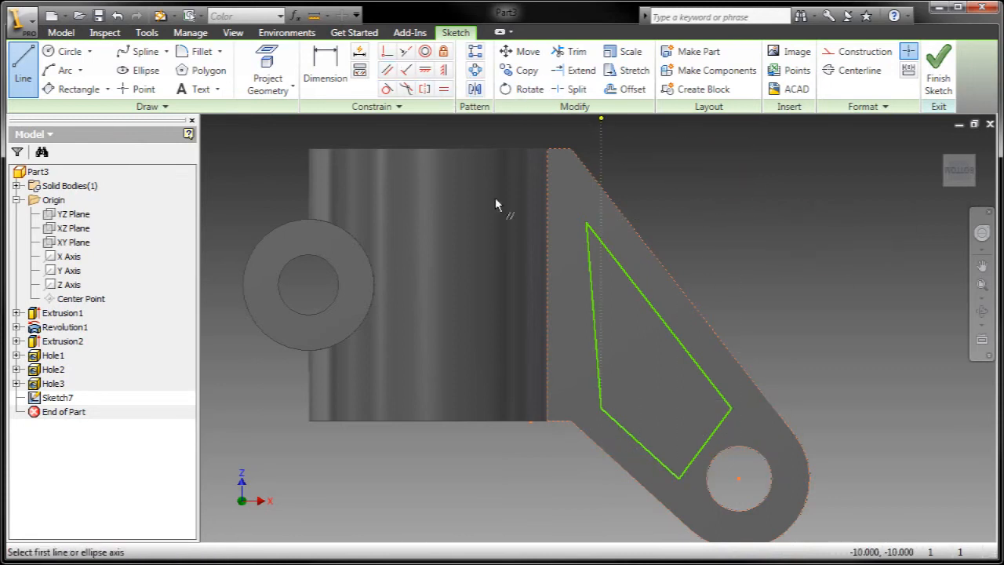
click(591, 280)
click(549, 280)
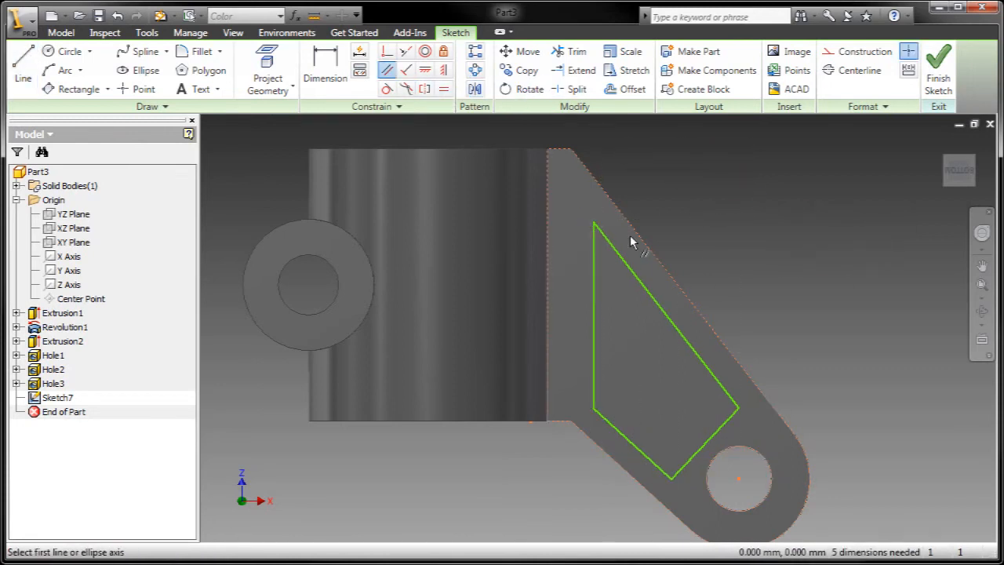
middle_drag(681, 186, 674, 168)
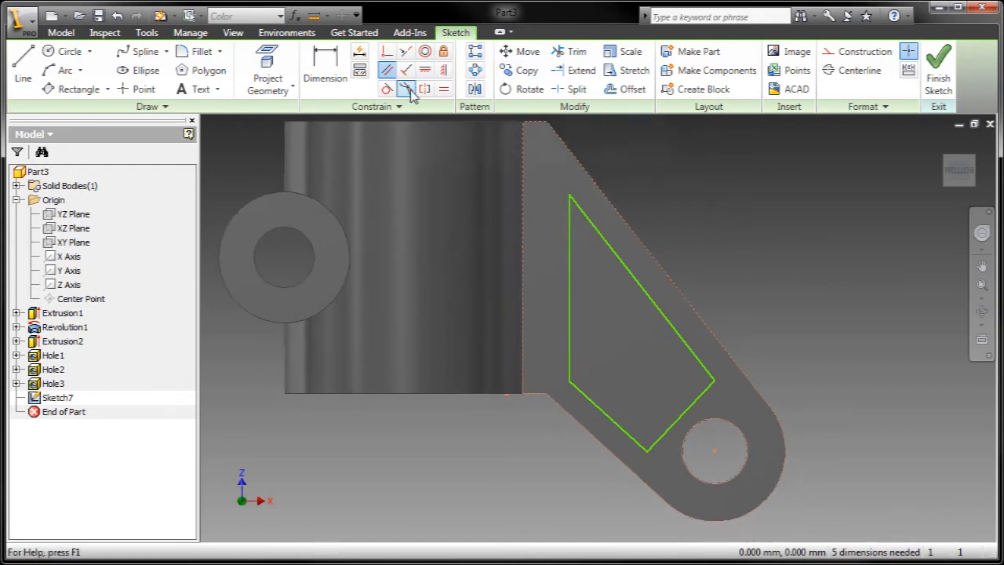
Offset the tapped hole's edge outward to a concentric circle passing near the profile's two corners beside the hole
click(624, 88)
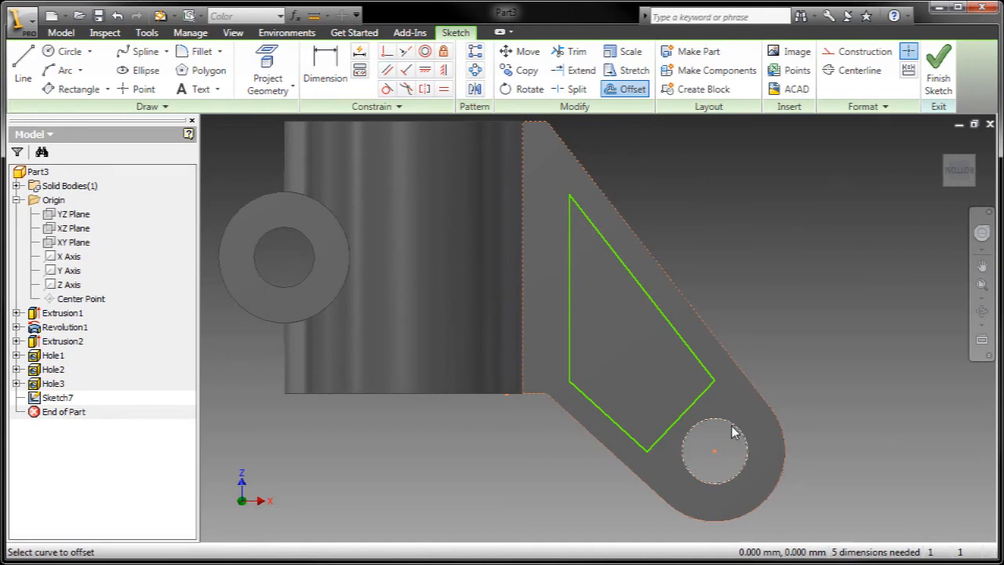
click(734, 431)
click(710, 383)
right_click(631, 338)
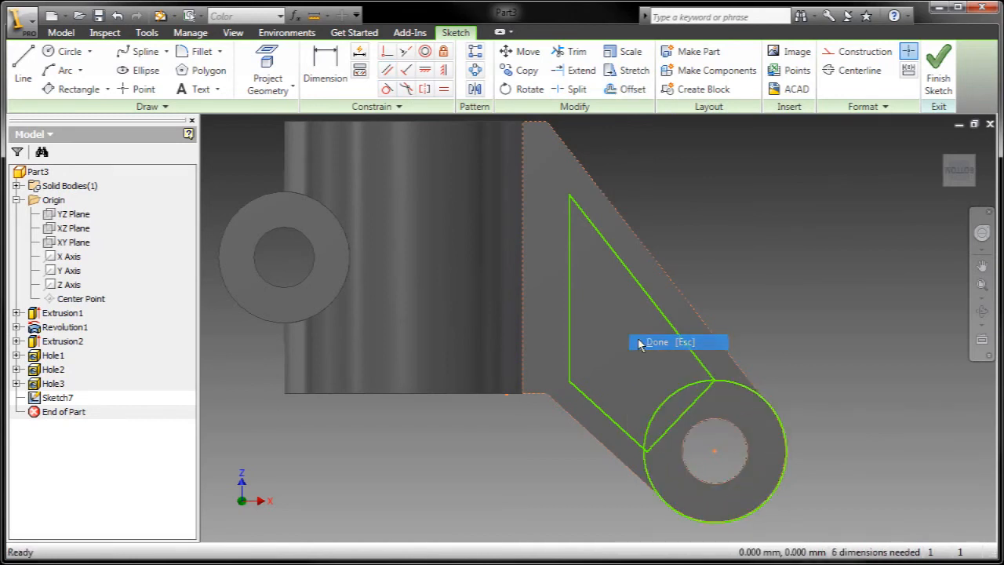
click(657, 342)
Constrain the profile's two corners nearest the hole coincident with the offset circle
click(388, 53)
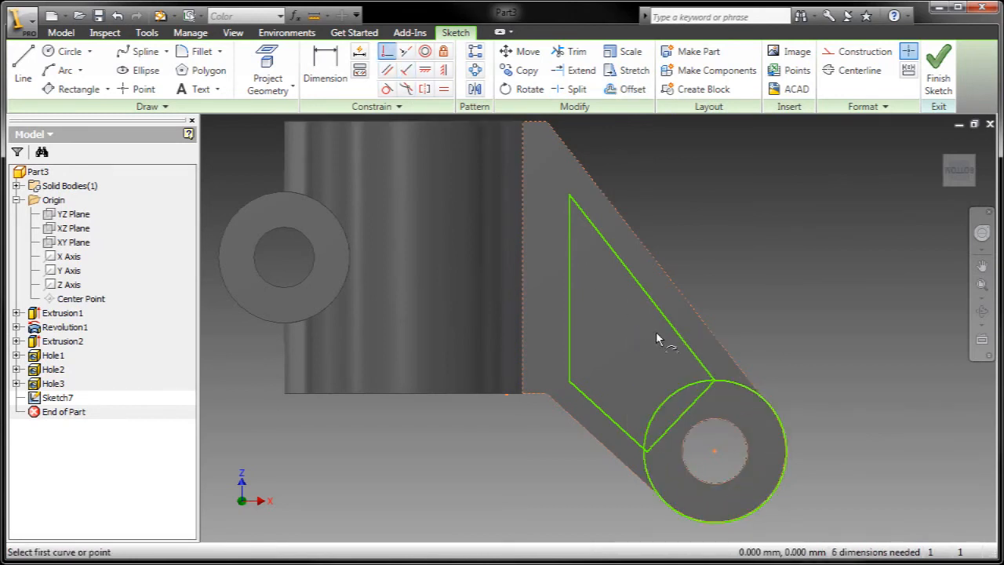
click(716, 382)
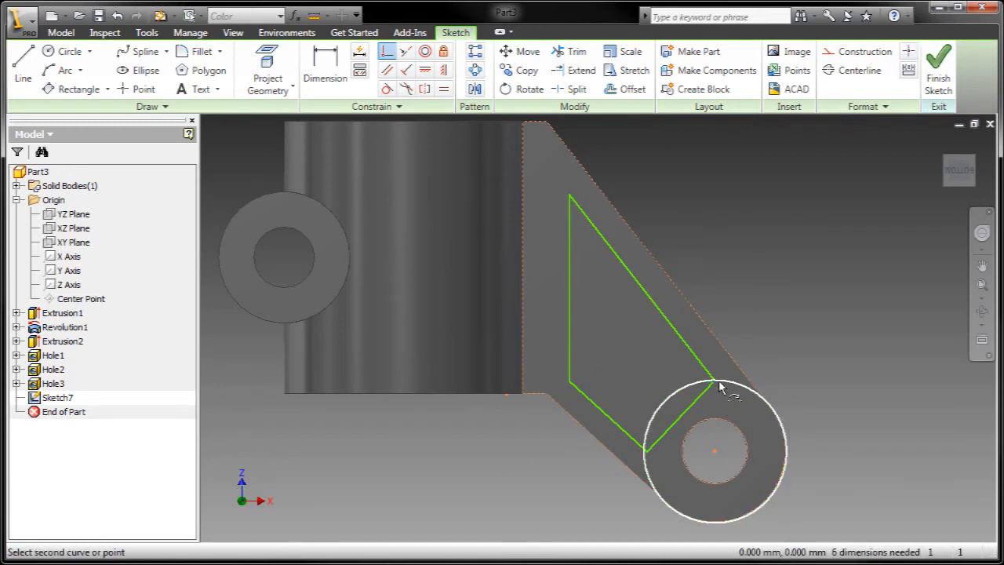
click(719, 382)
click(648, 454)
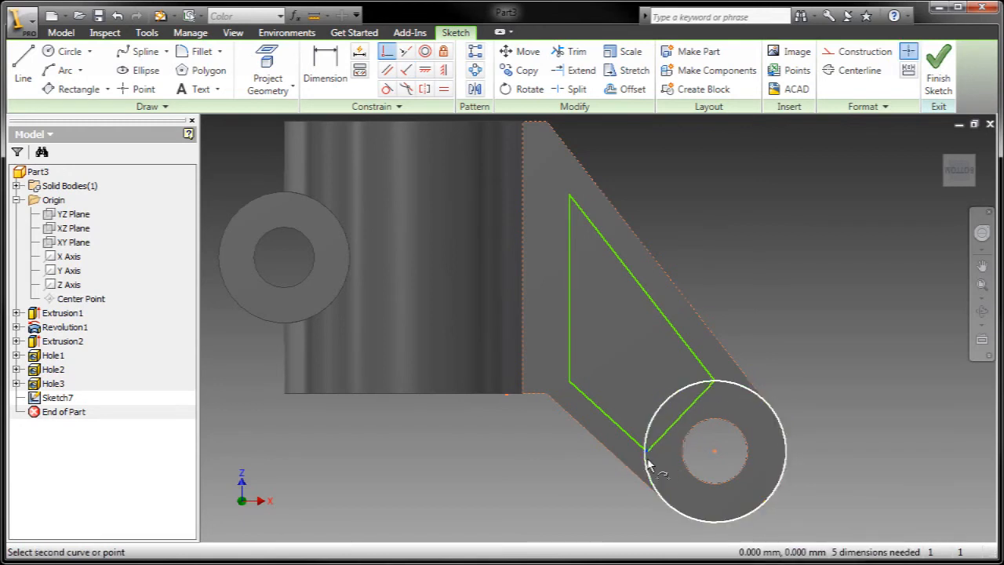
click(650, 466)
right_click(539, 453)
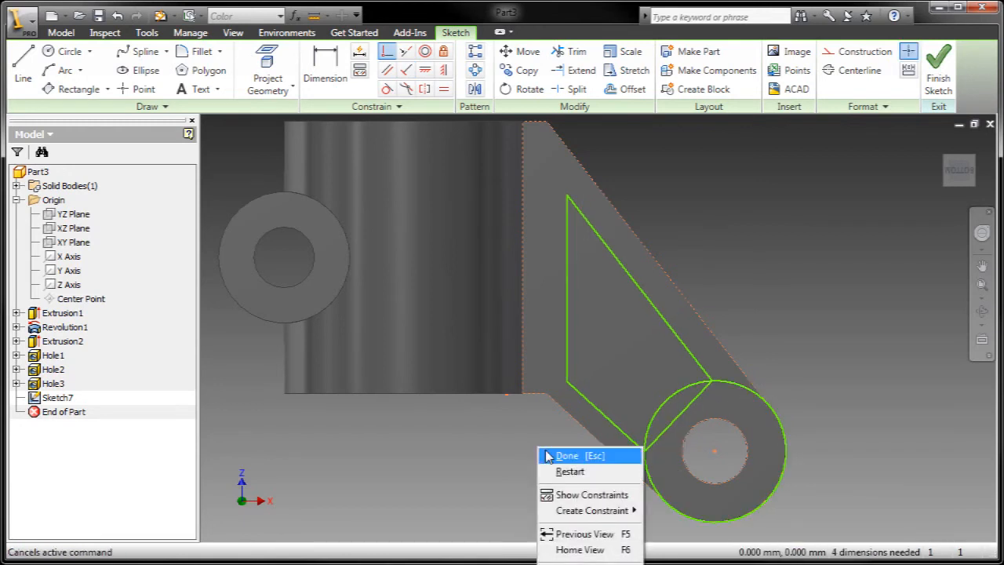
click(553, 456)
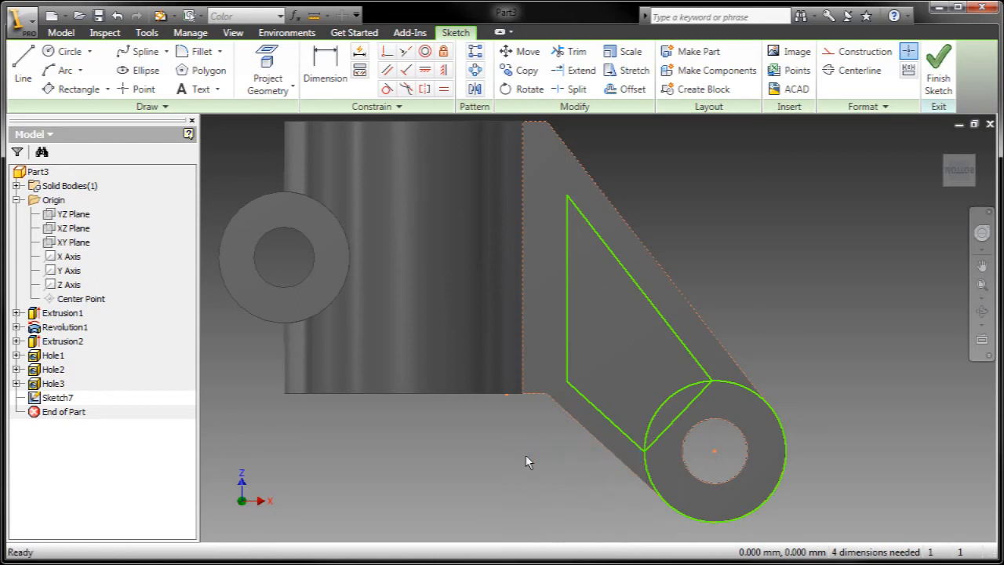
Dimension the long sloping line from the arm's longer slanted edge as the named parameter Offset = 2
right_click(763, 192)
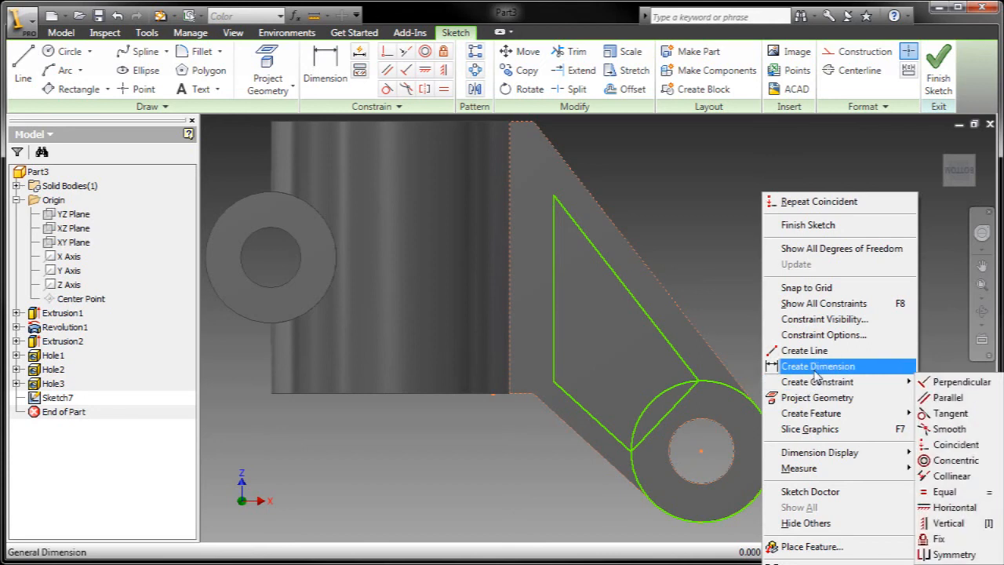
click(816, 366)
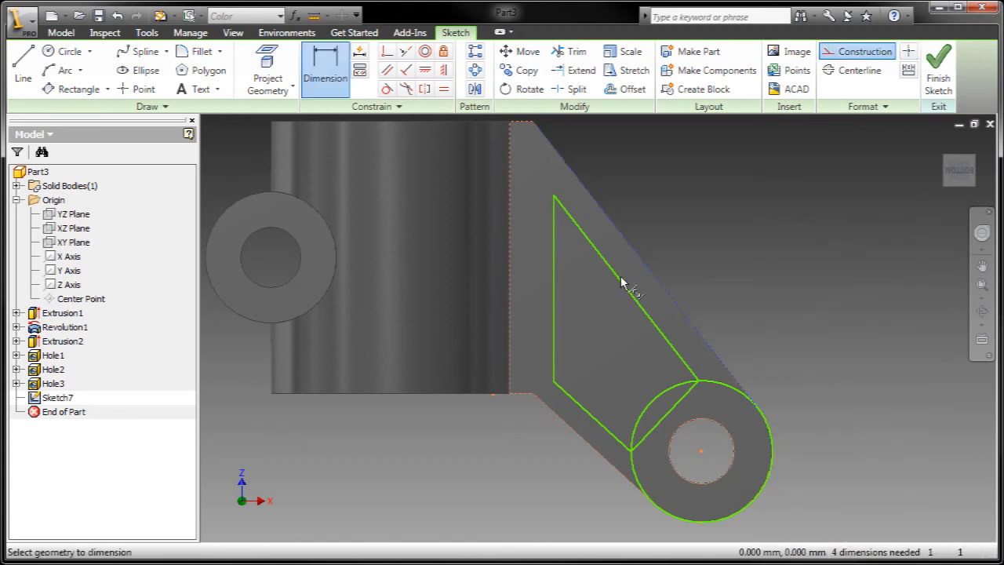
click(683, 245)
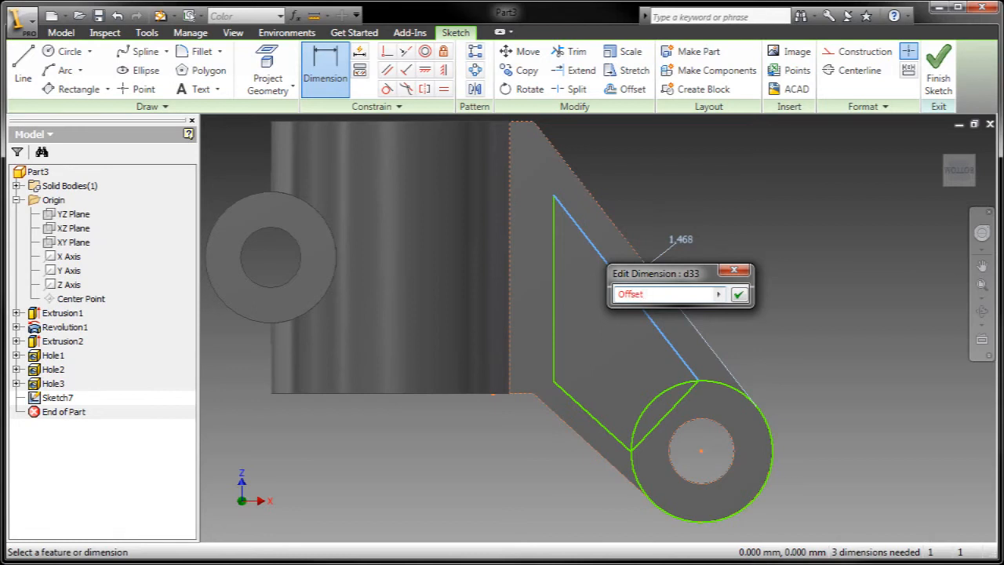
text(Offset = 2)
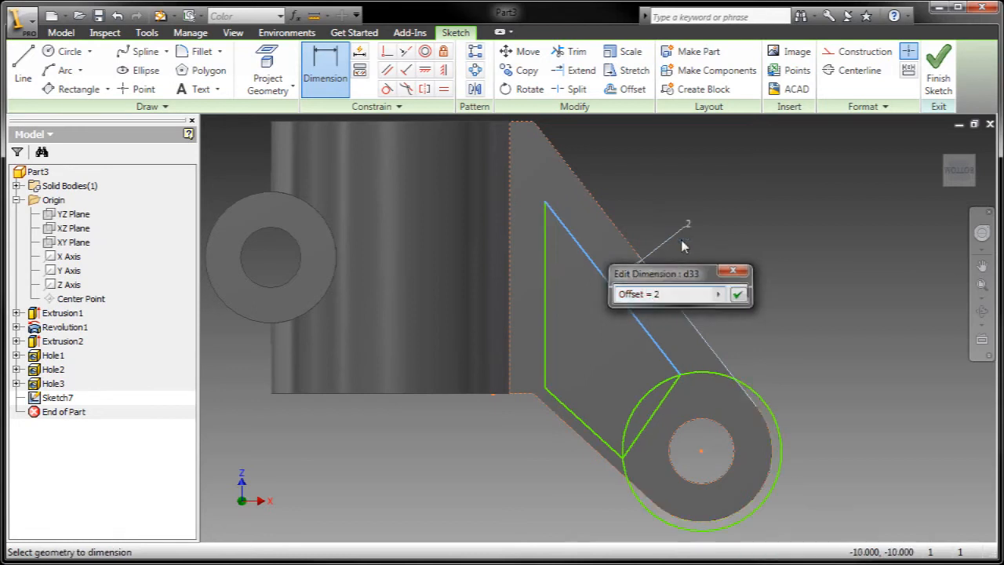
key(Return)
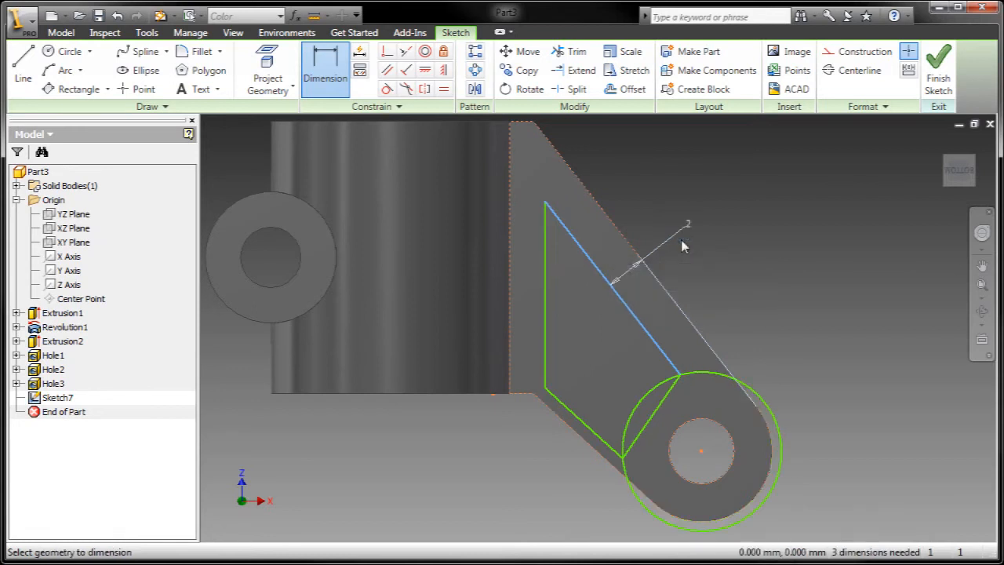
Dimension the profile's hub-side line from the arm's straight hub edge with the parameter Offset
click(545, 253)
click(606, 155)
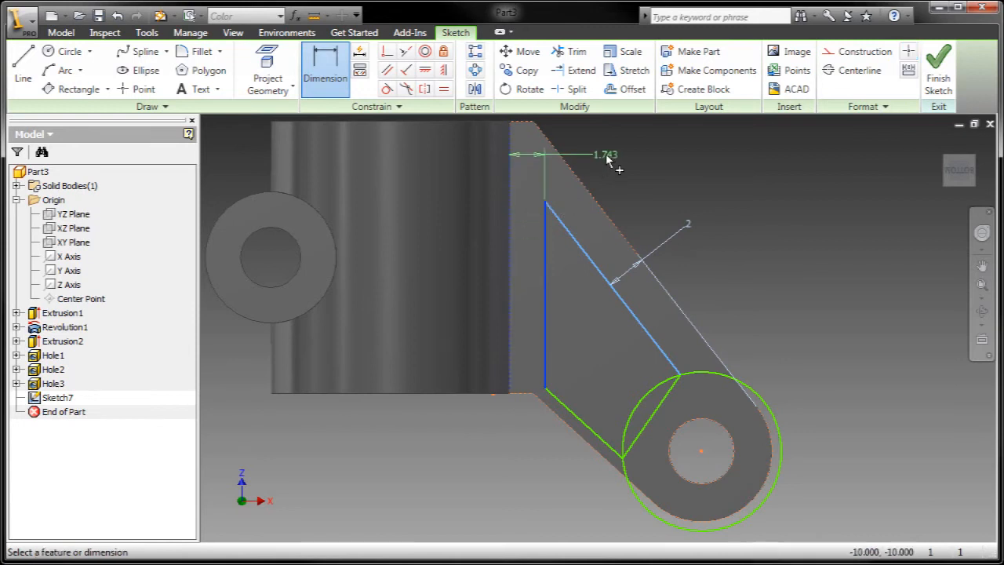
text(Offse)
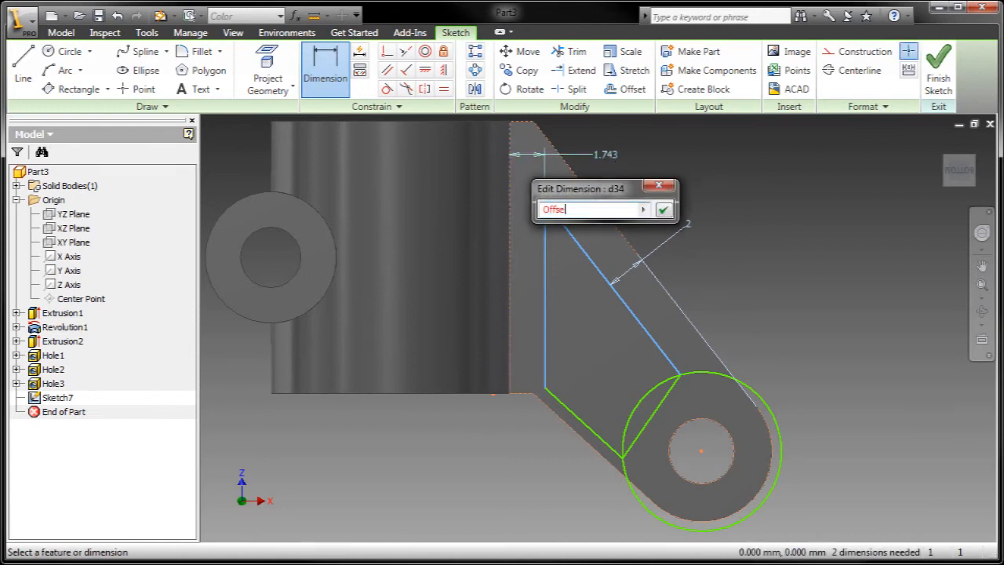
text(t)
key(Return)
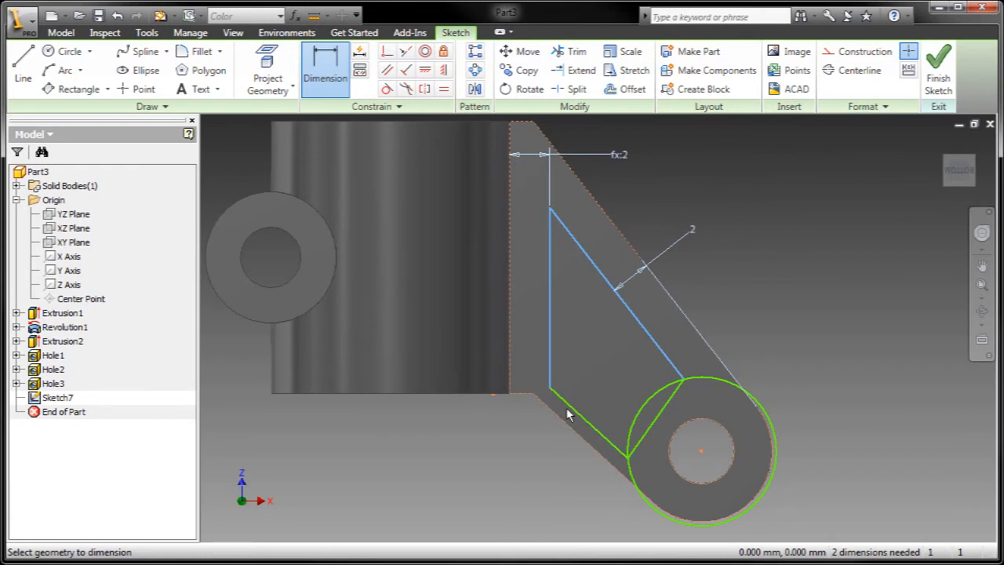
Dimension the short sloping line from the arm's shorter slanted edge, and the circle from the hole, with the parameter Offset
click(537, 444)
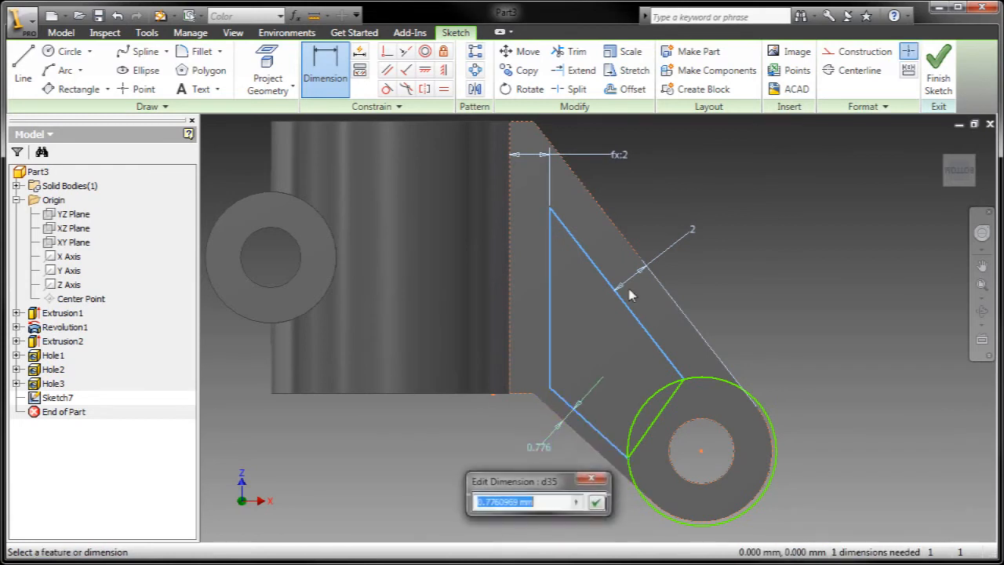
text(Offset)
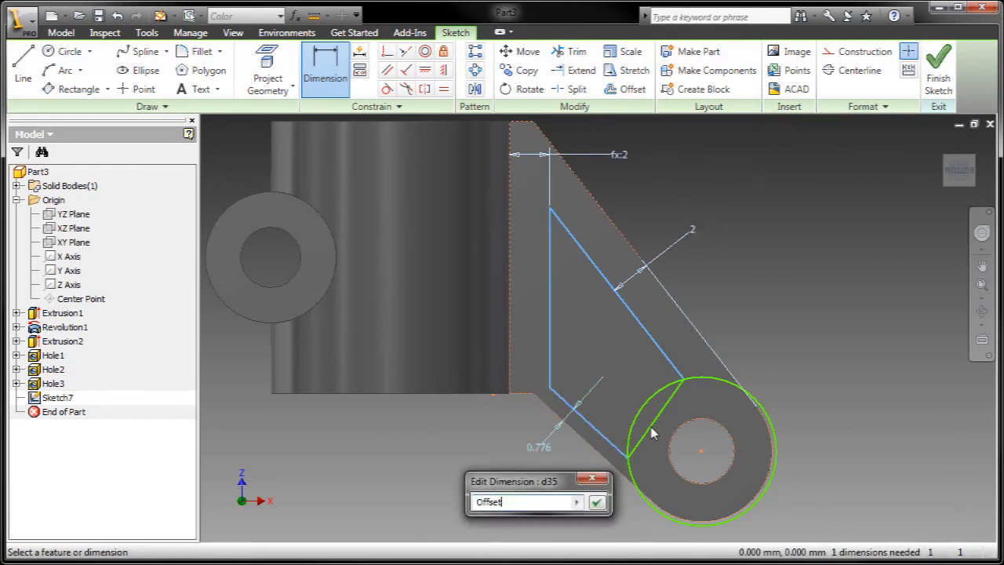
click(596, 503)
right_click(778, 270)
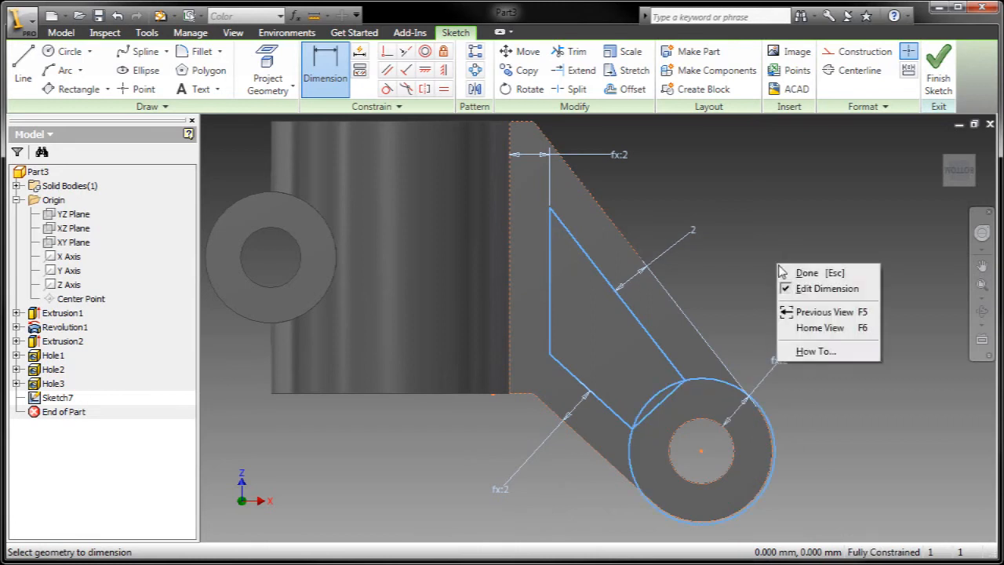
click(792, 271)
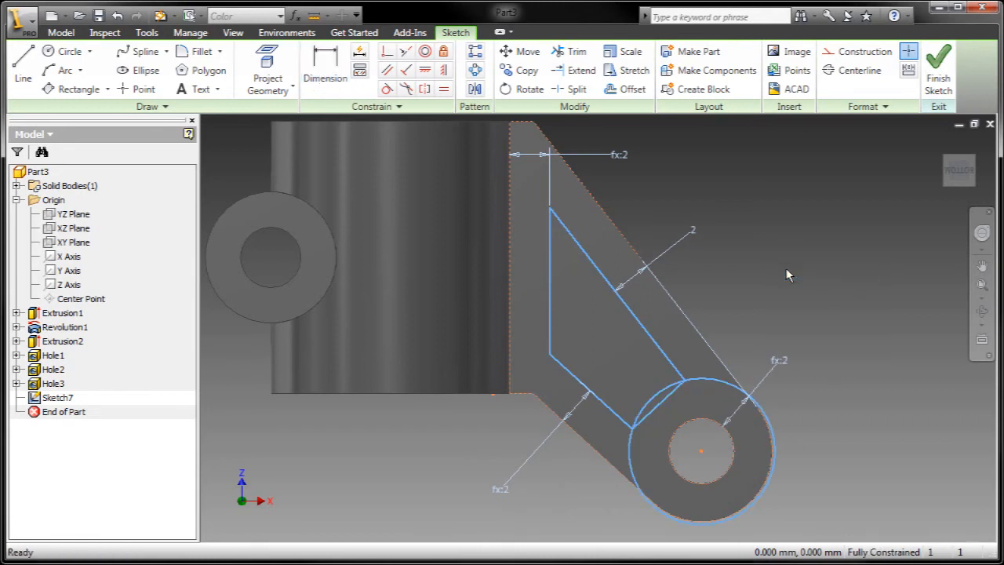
Trim the straight line between the two circle corners and the circle's portions flanking the profile, keeping the arc that closes it
click(570, 51)
click(661, 409)
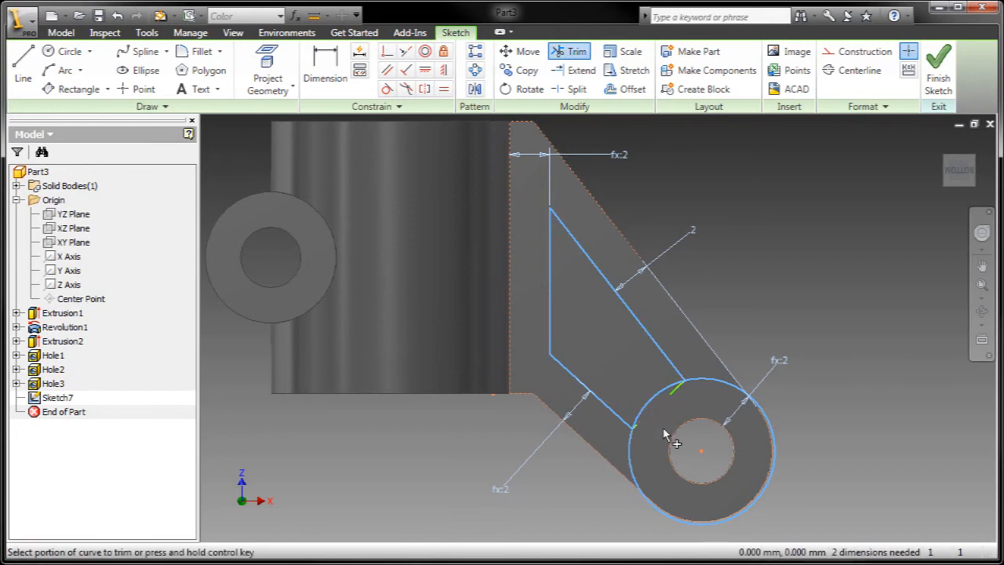
click(710, 386)
click(634, 463)
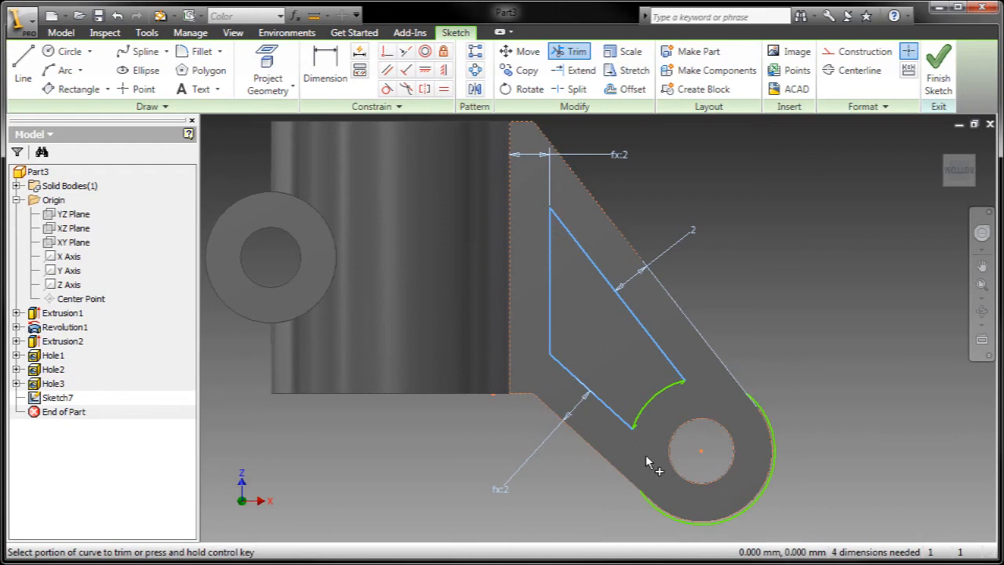
scroll(612, 484, up, 5)
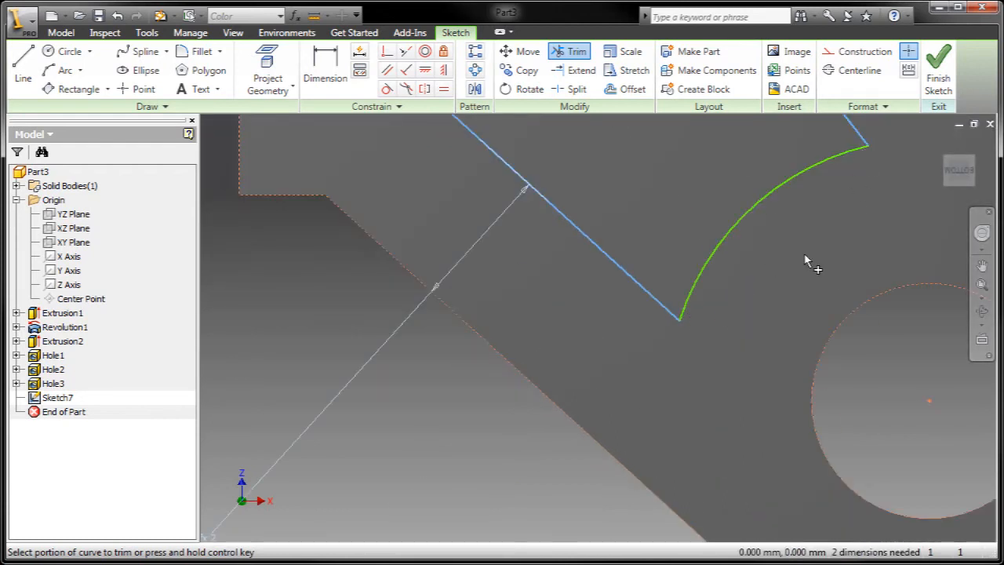
scroll(811, 262, down, 4)
mouse_move(811, 262)
middle_down()
mouse_move(633, 398)
mouse_move(642, 361)
middle_up()
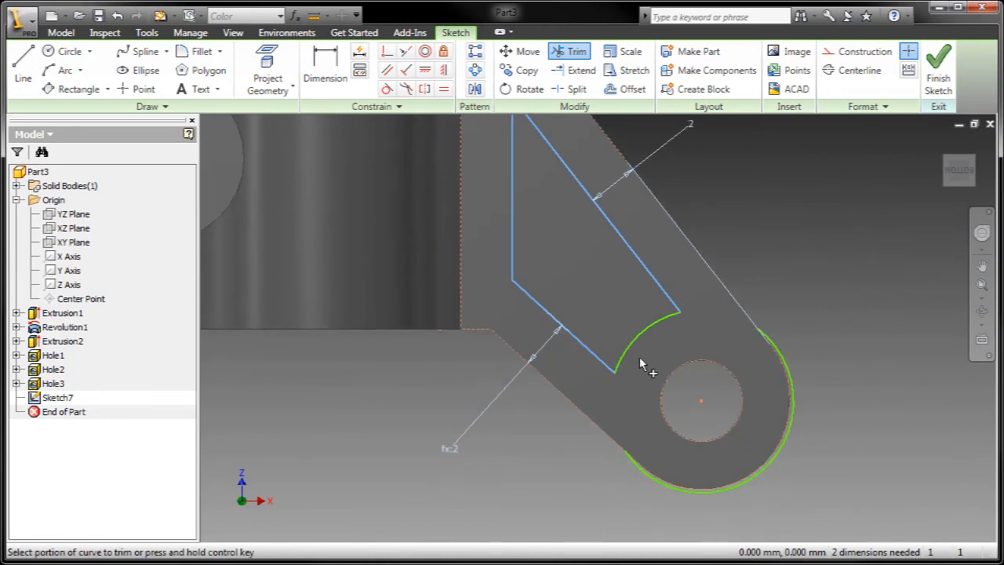
Dimension the profile's arc from the threaded hole's edge with the parameter Offset
click(325, 71)
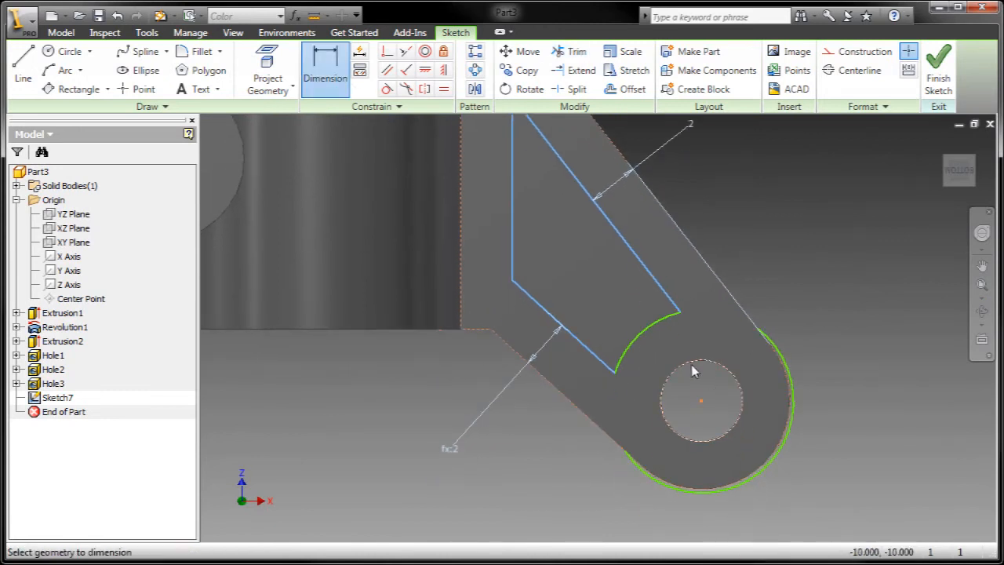
click(658, 331)
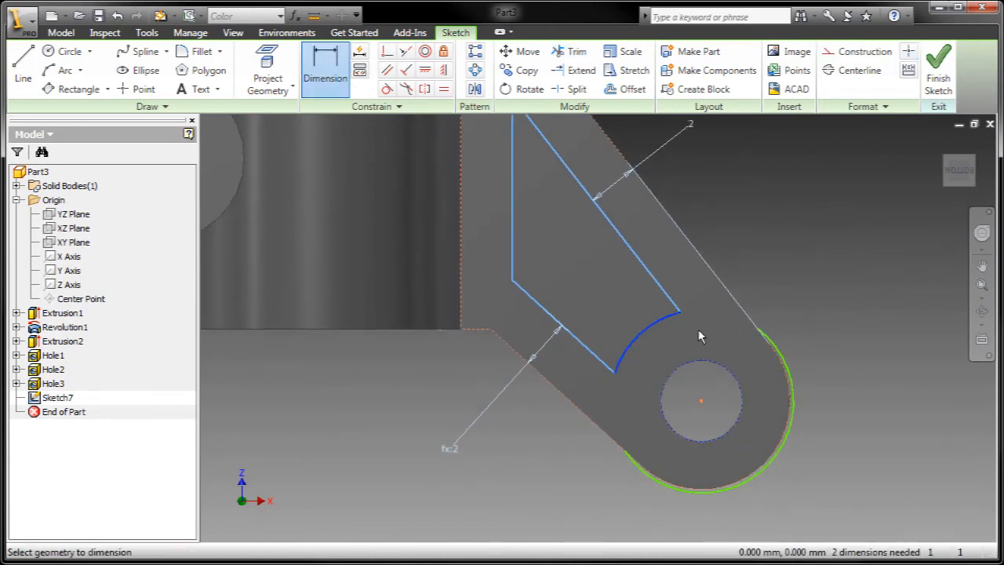
click(673, 354)
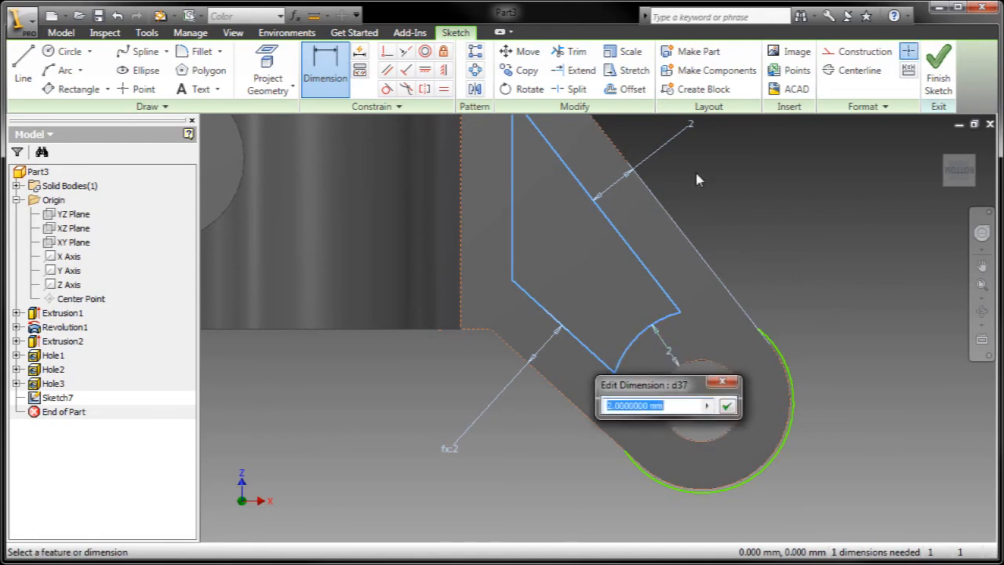
text(Offset)
click(728, 406)
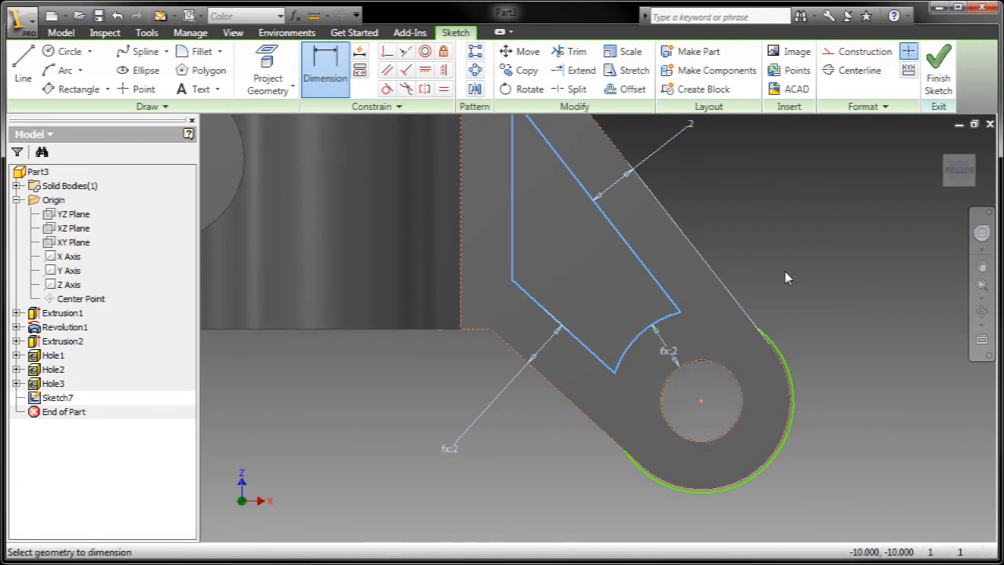
right_click(784, 276)
click(815, 276)
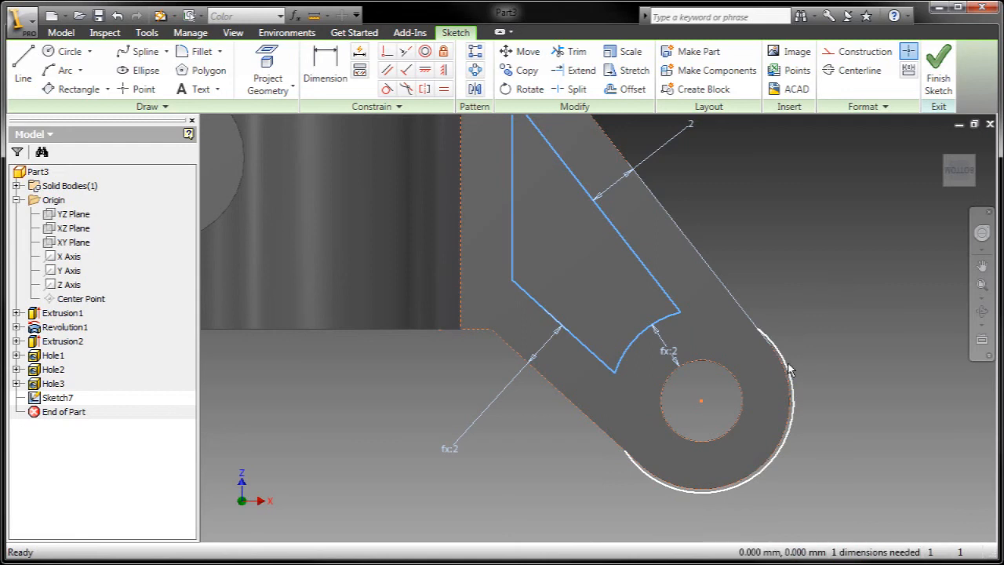
Finish the sketch and extrude the closed inset profile as a cut through the full thickness of the arm
mouse_move(817, 331)
middle_down()
mouse_move(813, 377)
mouse_move(669, 379)
mouse_move(618, 352)
middle_up()
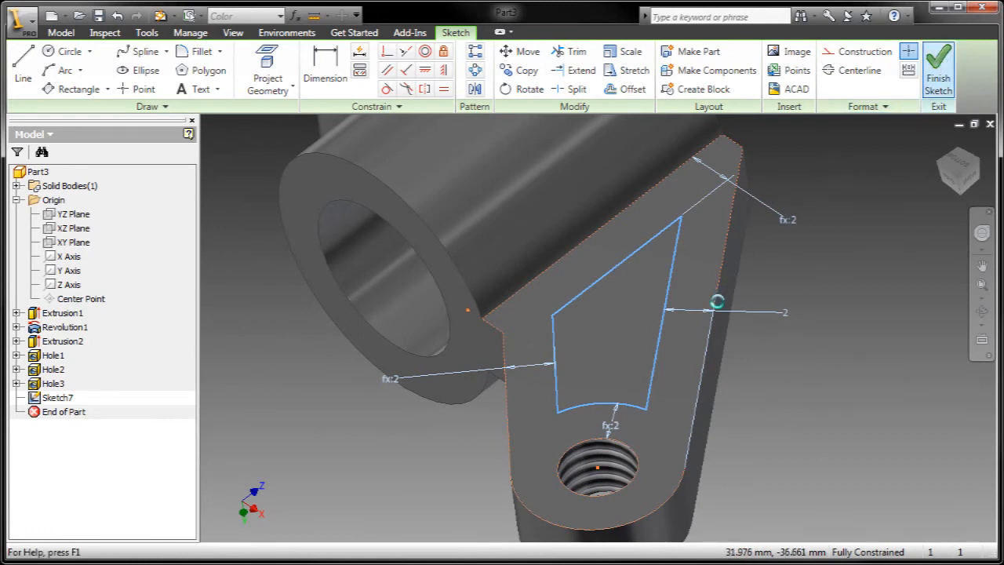
click(672, 286)
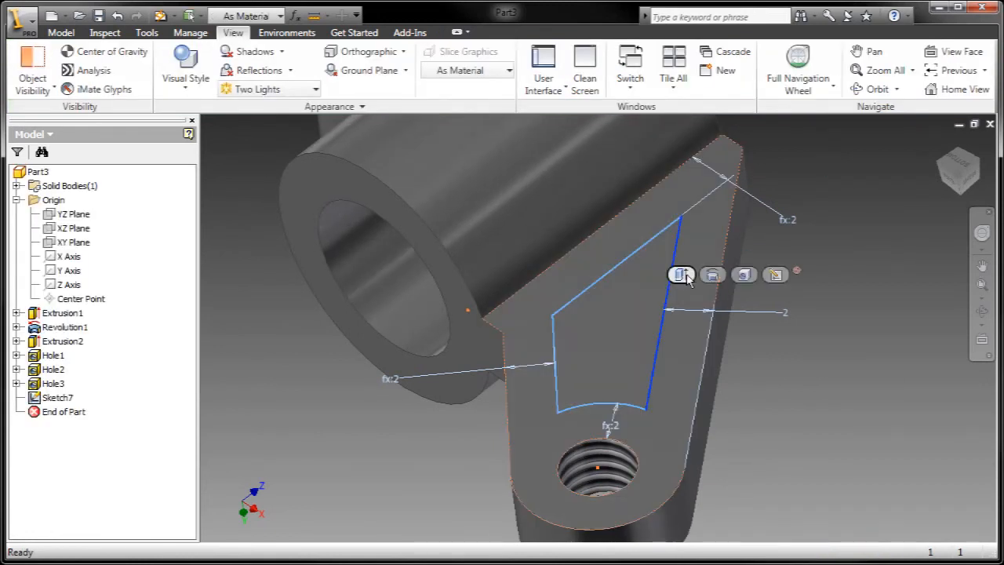
click(682, 275)
middle_drag(583, 210, 541, 134)
drag(543, 134, 578, 472)
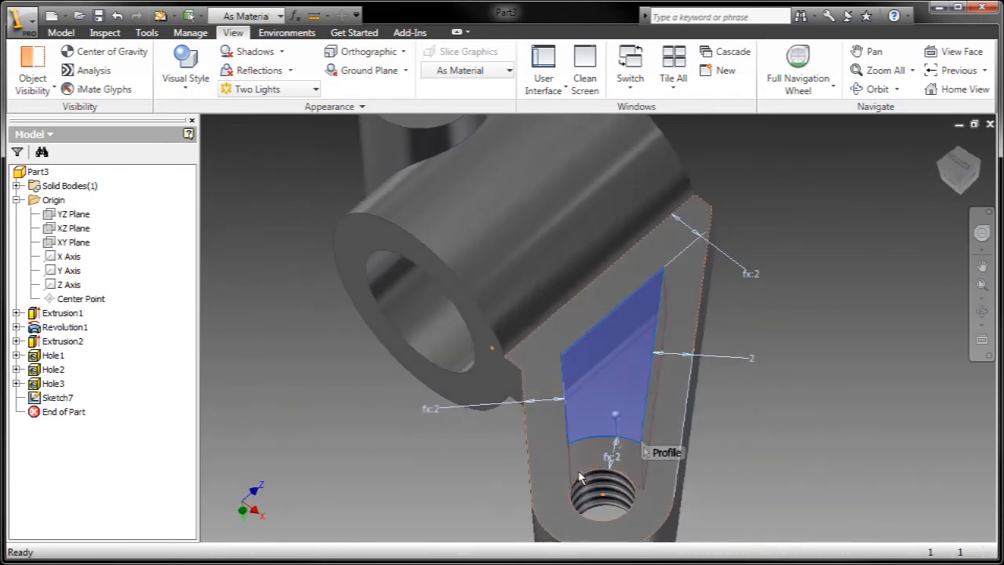
click(627, 510)
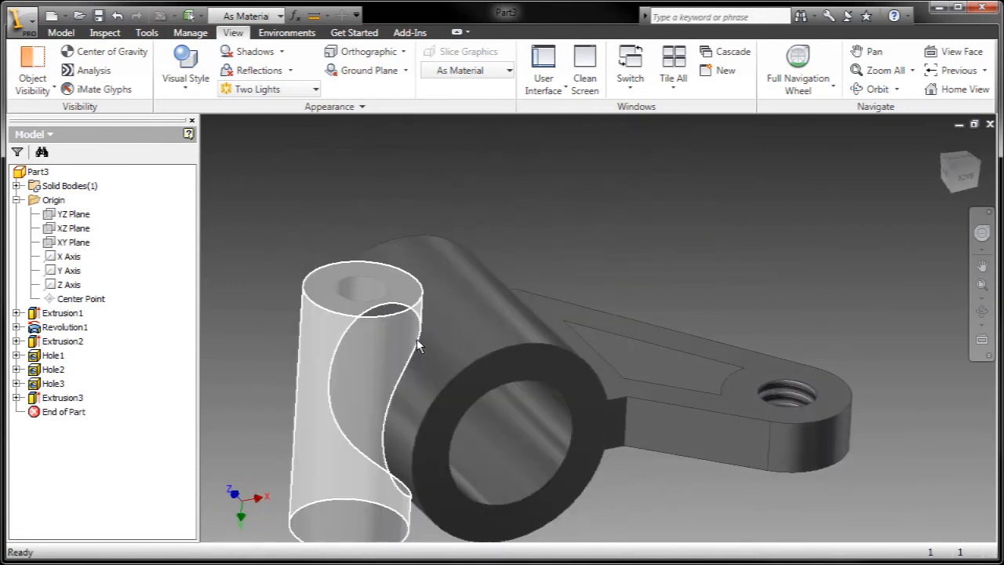
Fillet the curved edge where the cross cylinder meets the hub with a 1 mm radius
click(418, 333)
click(434, 325)
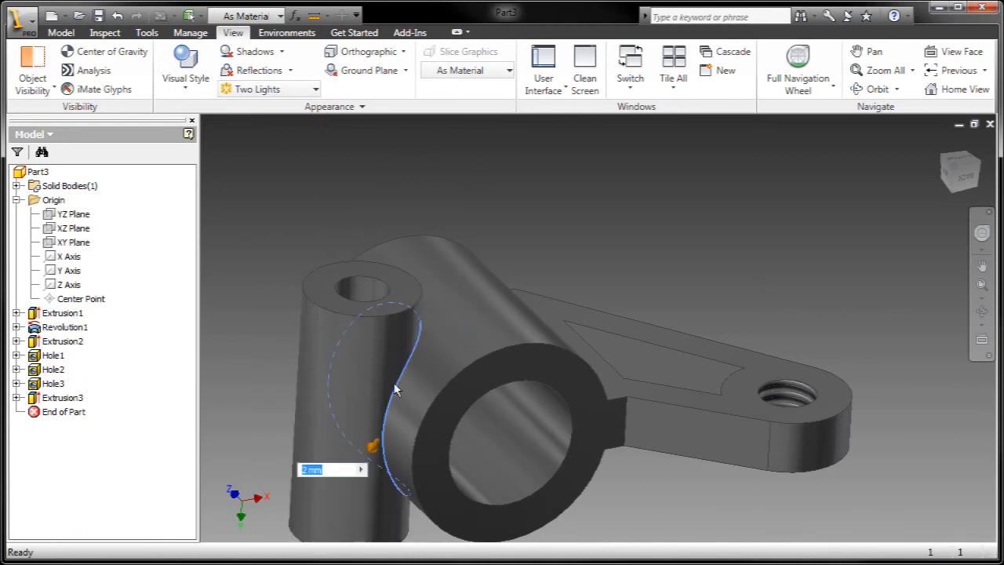
drag(374, 447, 385, 465)
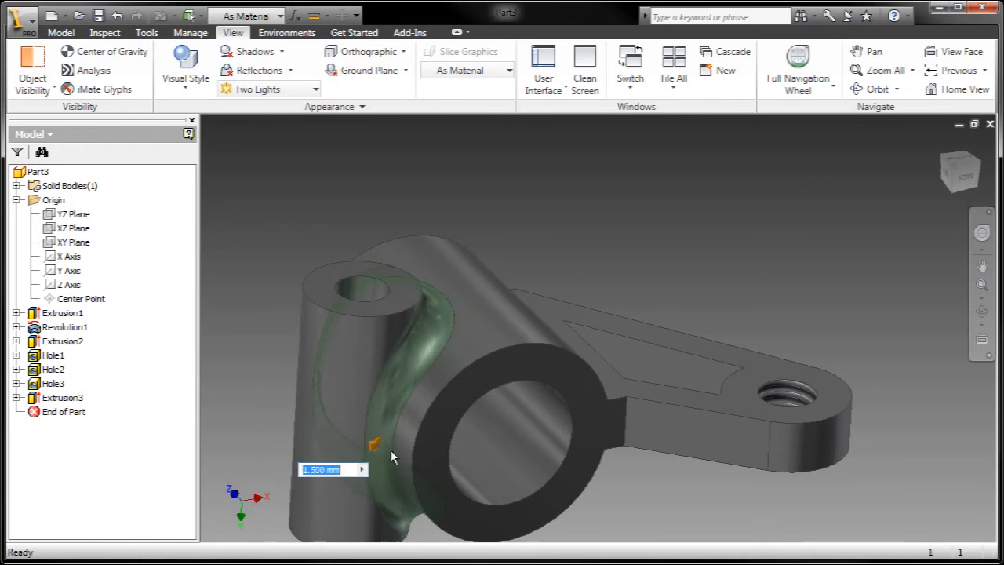
text(1)
key(Return)
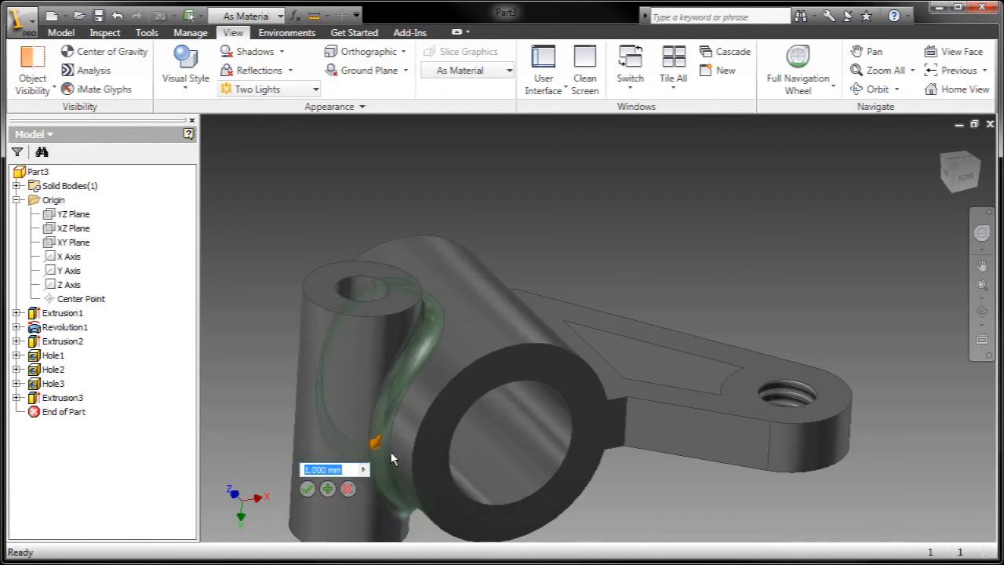
click(306, 489)
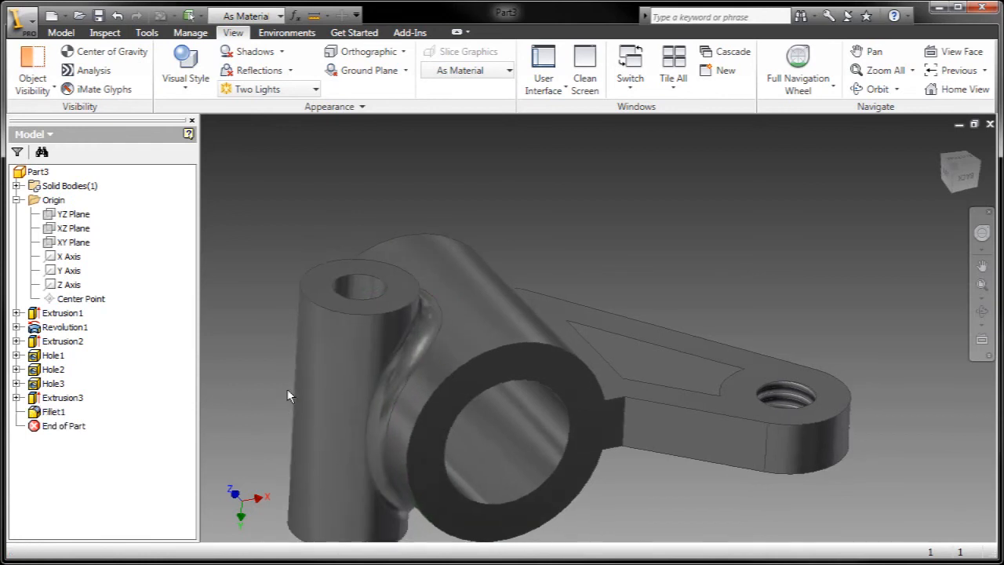
Fillet the arm cutout's sharpest corner, between its hub-side wall and longer sloping wall, with a 0.5 mm radius
key(F6)
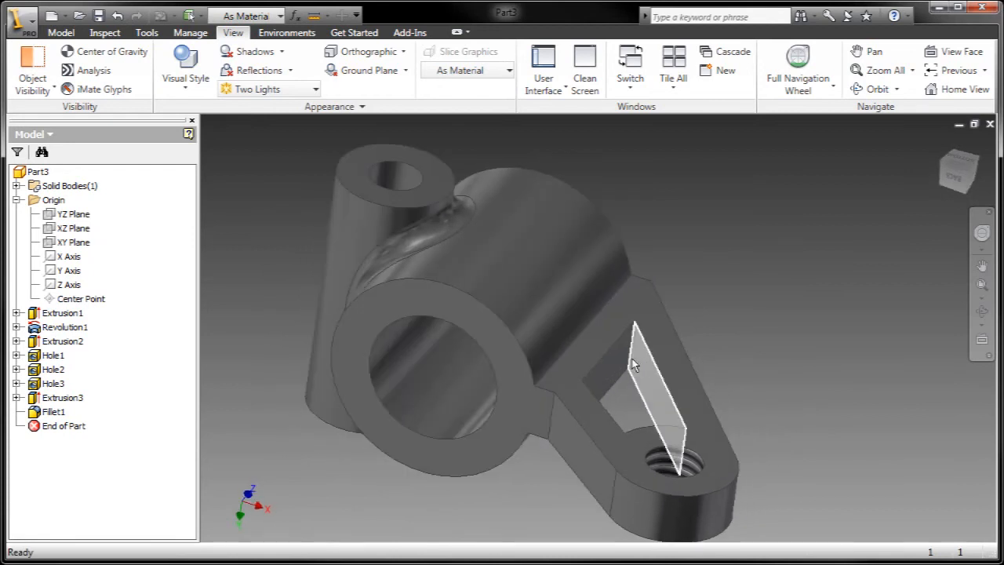
scroll(631, 363, up, 3)
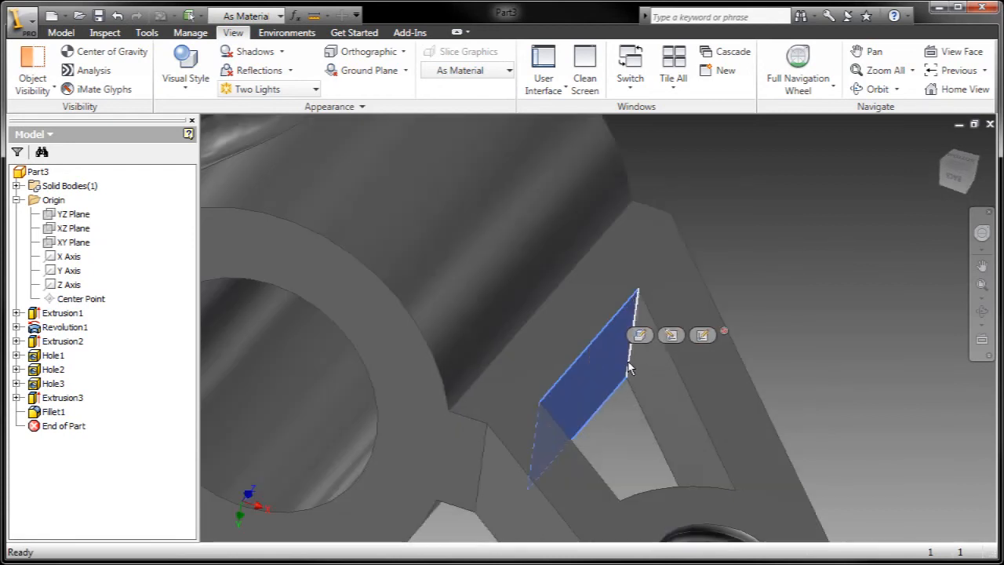
click(625, 418)
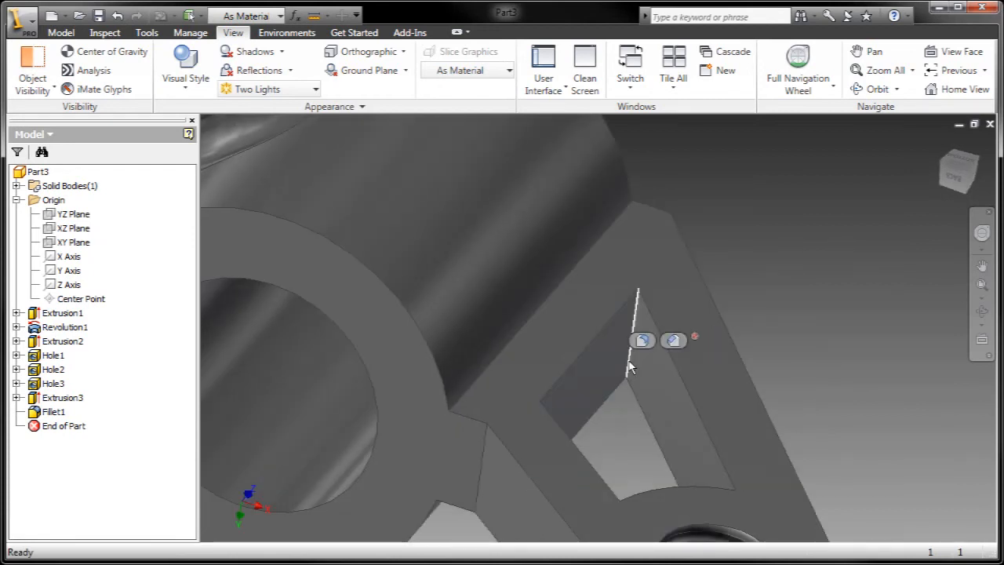
click(642, 341)
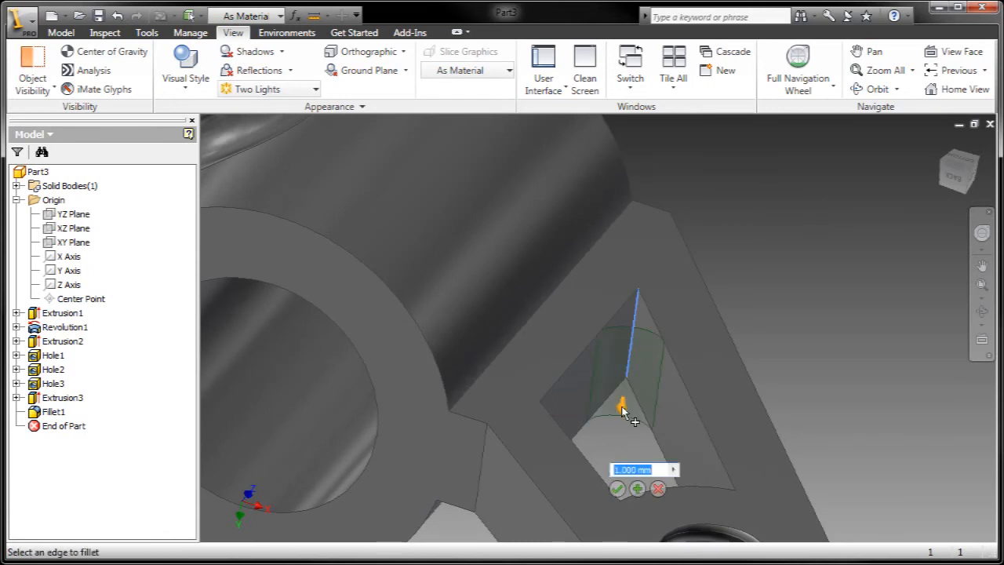
mouse_move(623, 412)
mouse_down()
mouse_move(625, 426)
mouse_move(630, 397)
mouse_up()
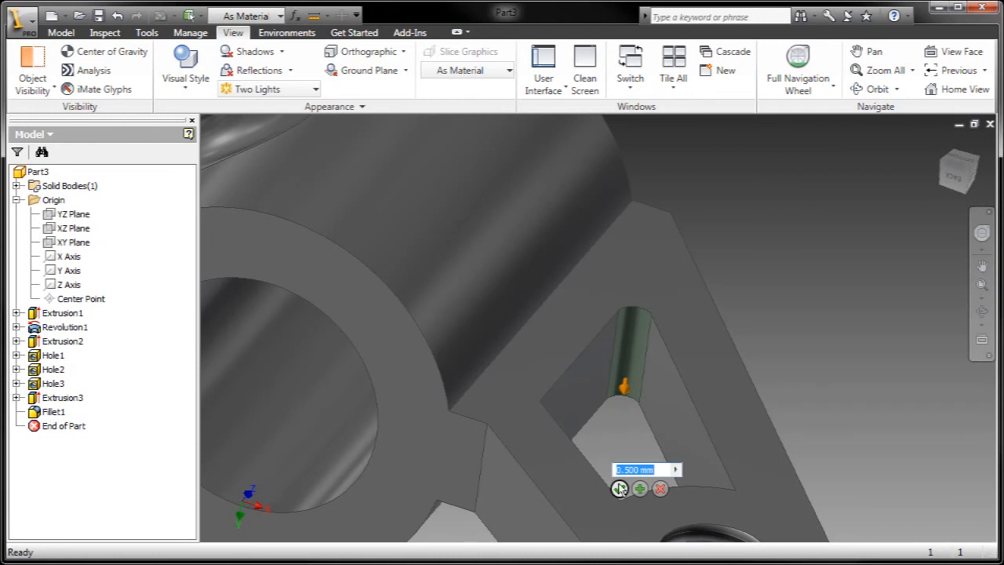
click(640, 490)
Fillet the cutout corner between its hub-side wall and shorter sloping wall with a 2.75 mm radius
shift+middle_drag(623, 492, 507, 409)
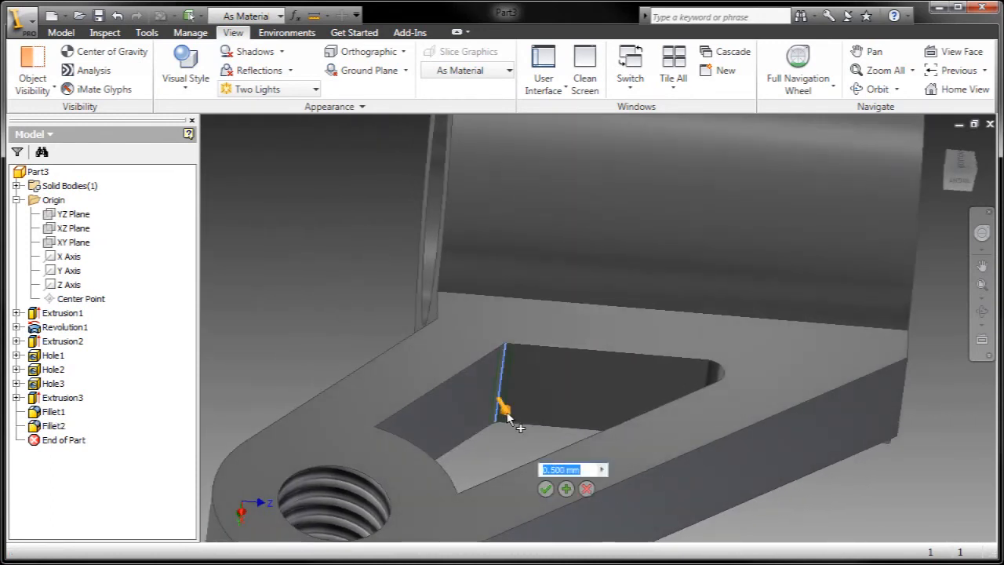
click(508, 412)
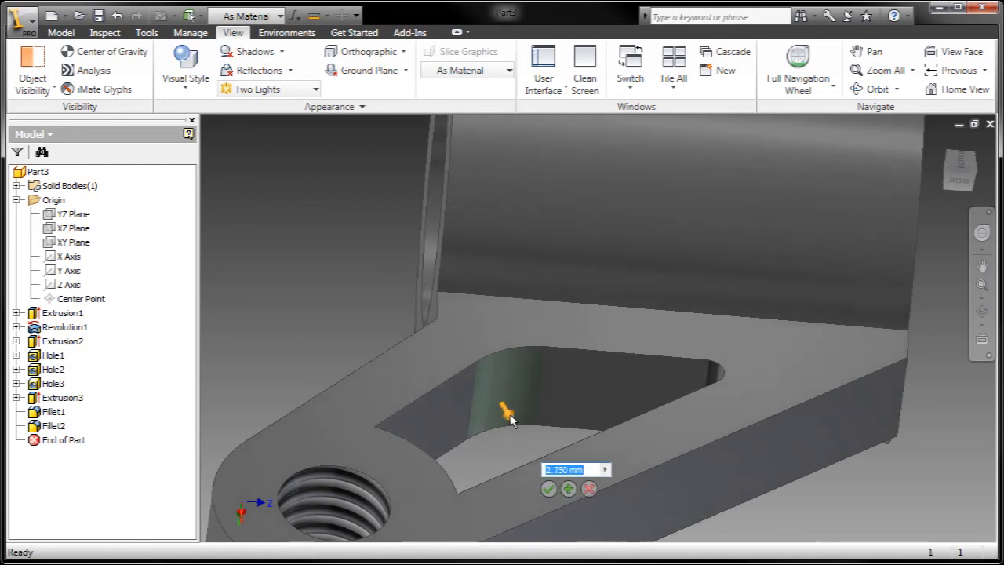
click(568, 489)
Fillet the two cutout corners beside the threaded hole together
shift+middle_drag(567, 491, 565, 292)
click(599, 284)
click(514, 294)
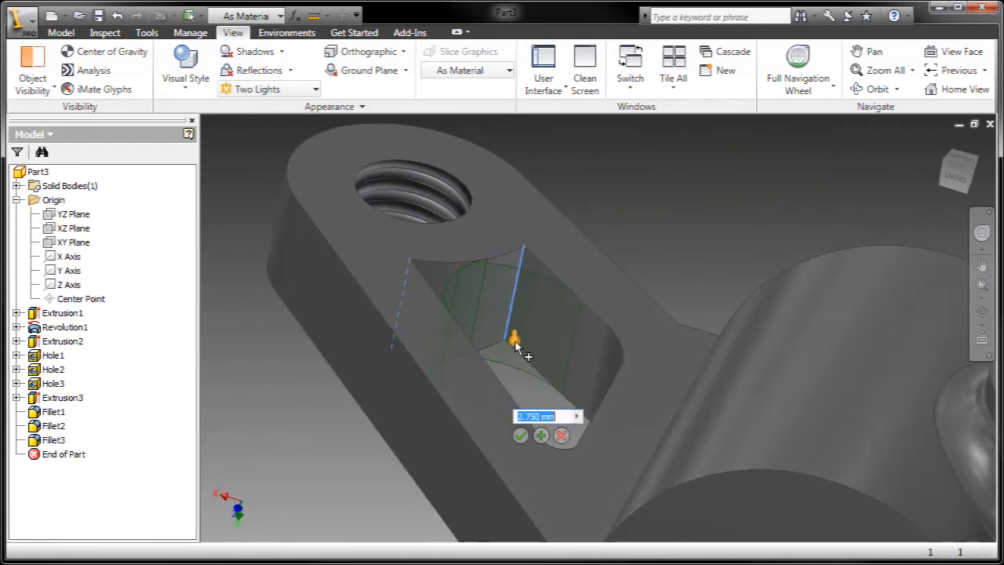
shift+middle_drag(517, 345, 532, 319)
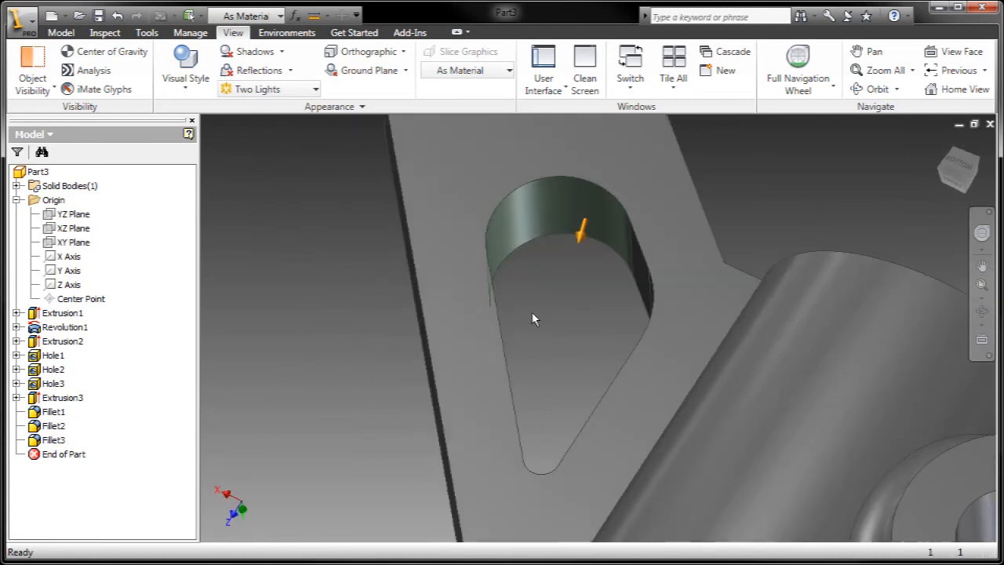
right_click(513, 306)
click(470, 323)
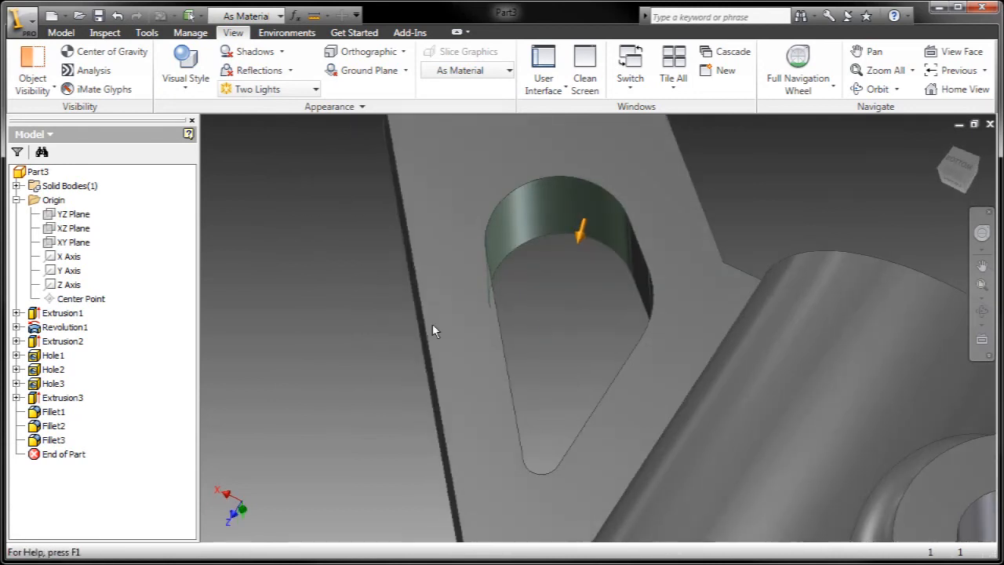
Fillet the two long edges where the arm's faces meet the hub, blending the arm into the cylinder on both sides
shift+middle_drag(433, 324, 628, 392)
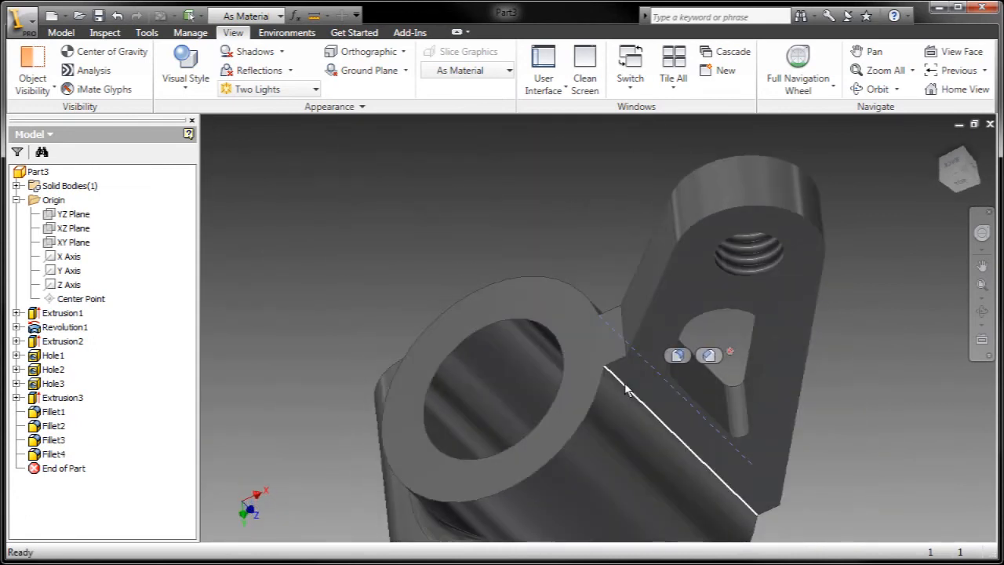
click(634, 392)
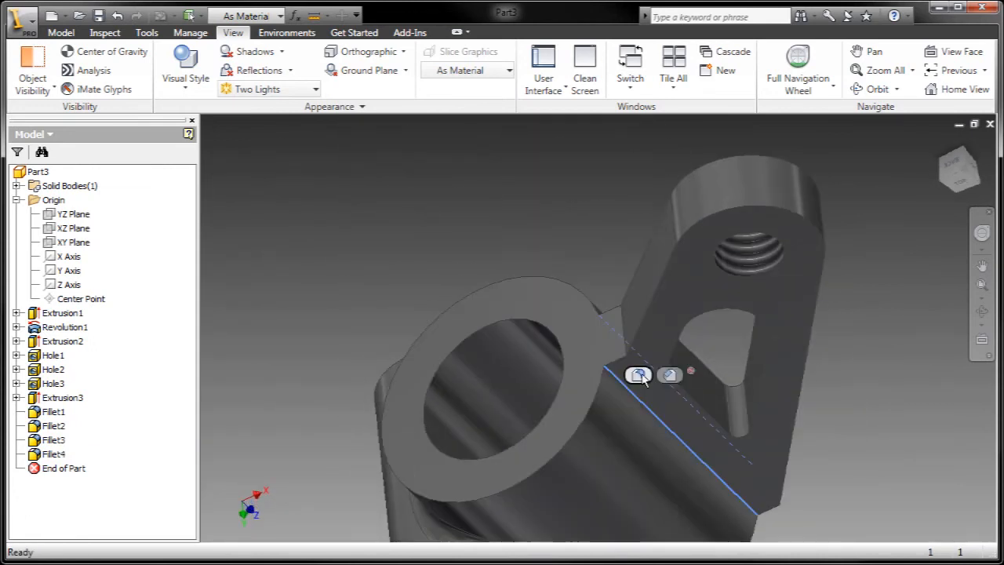
click(638, 375)
drag(640, 398, 651, 406)
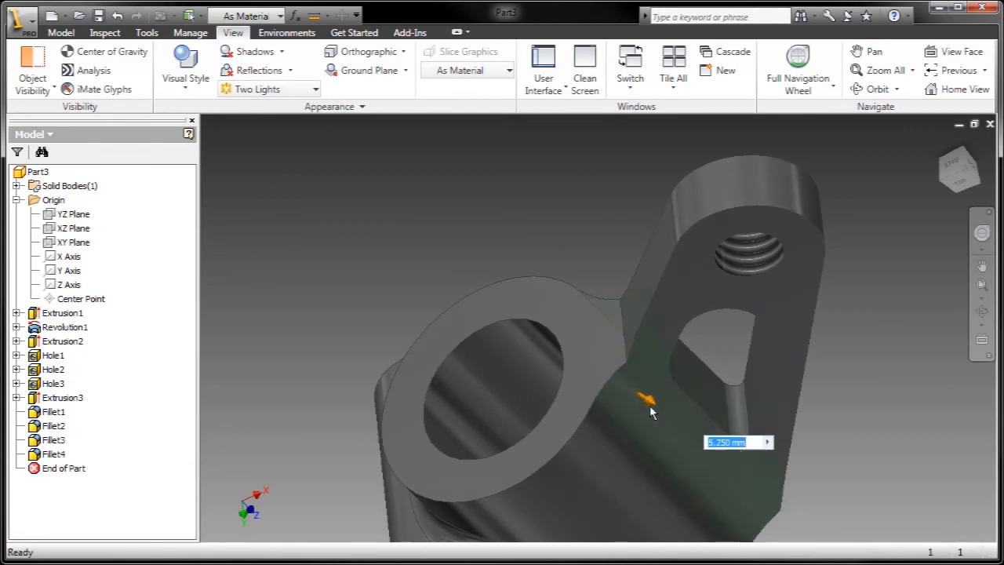
shift+middle_drag(646, 411, 632, 441)
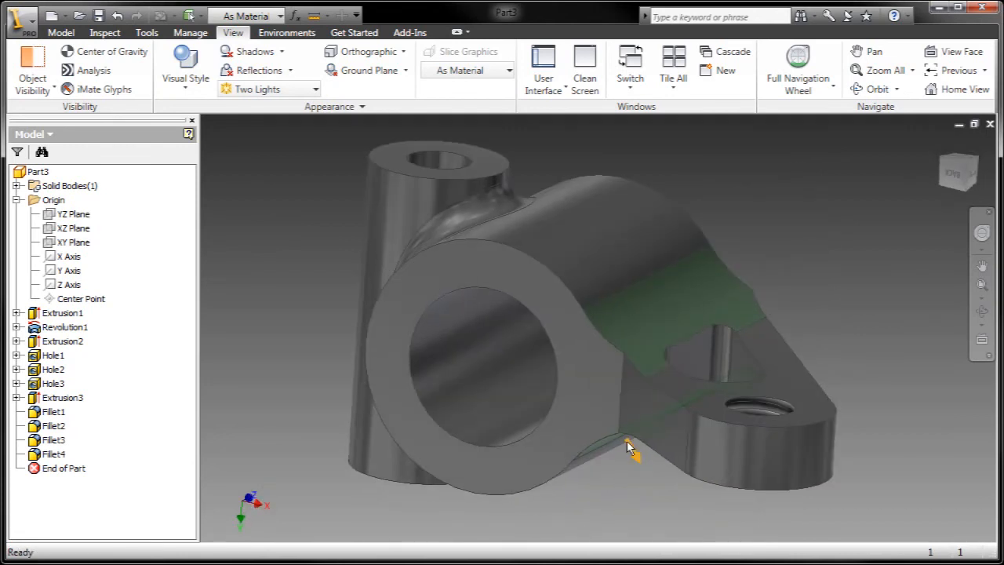
drag(647, 474, 648, 473)
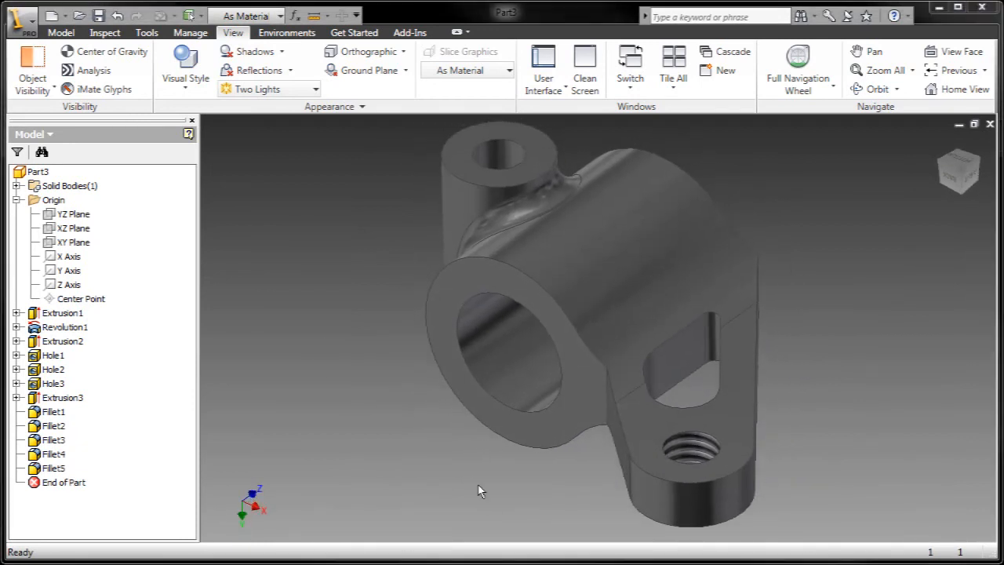
Chamfer the hole edges at both ends of the cross cylinder by 0.25 mm
click(471, 179)
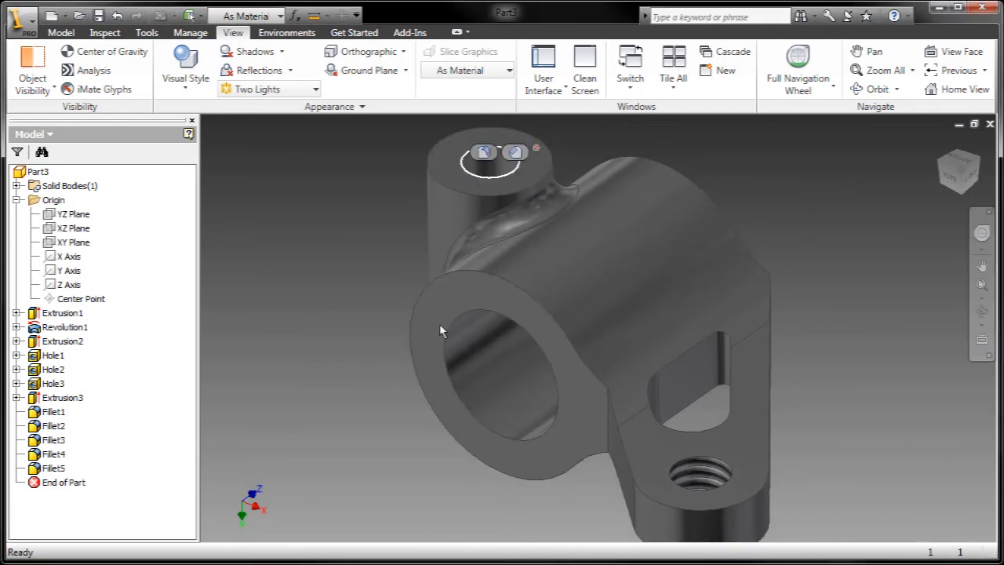
shift+middle_drag(439, 323, 417, 469)
scroll(416, 469, down, 3)
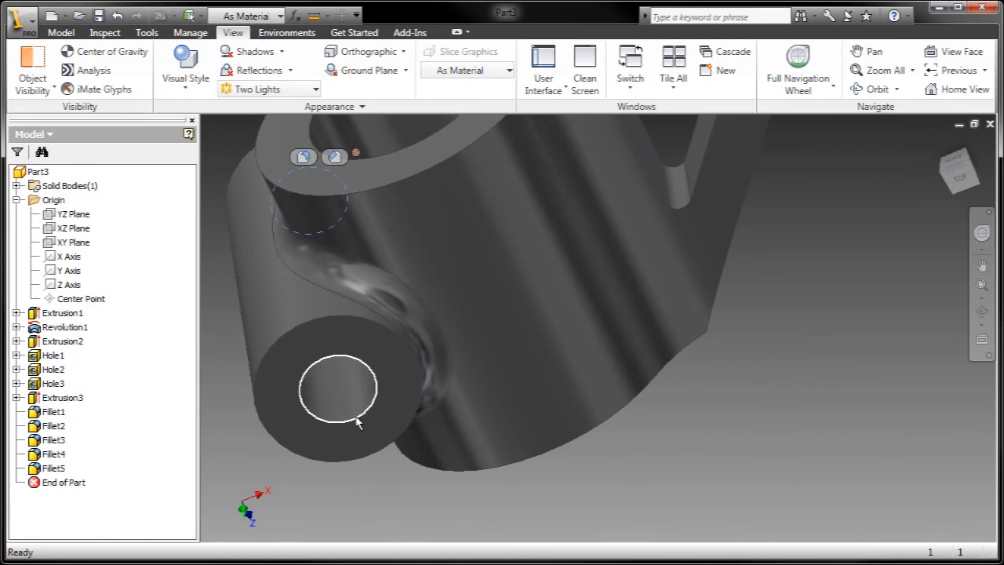
ctrl+click(362, 417)
click(400, 395)
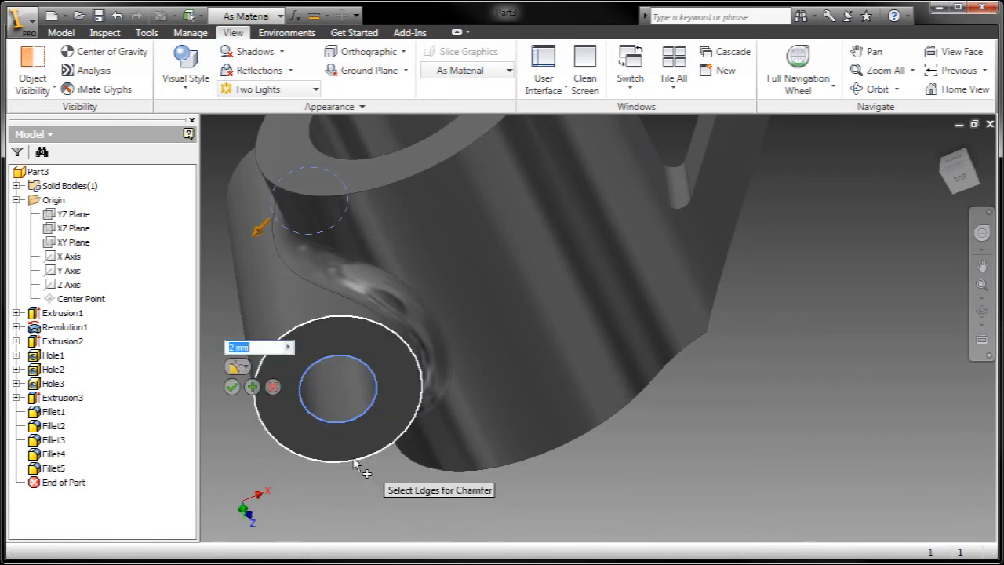
middle_drag(338, 390, 378, 287)
drag(329, 269, 361, 261)
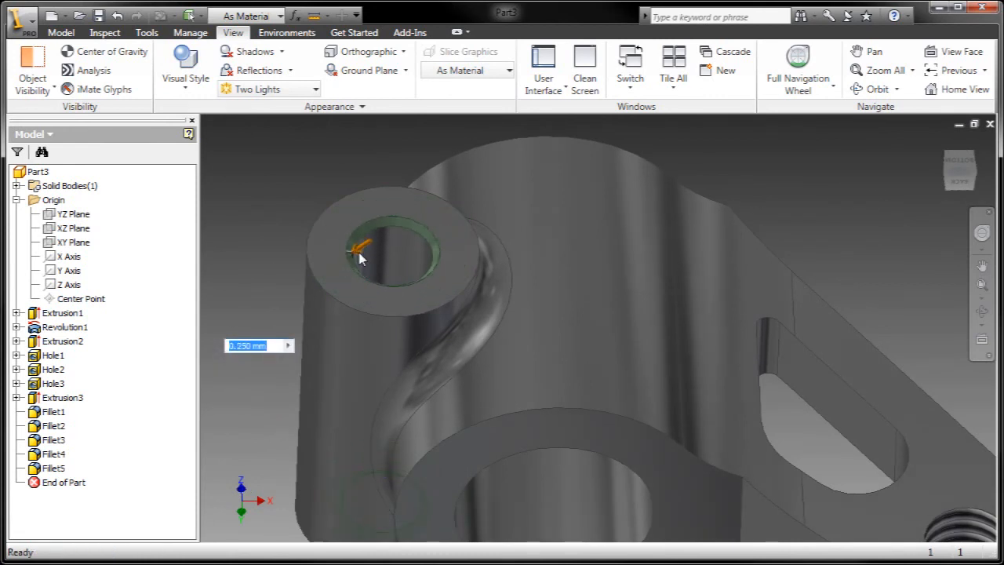
click(235, 384)
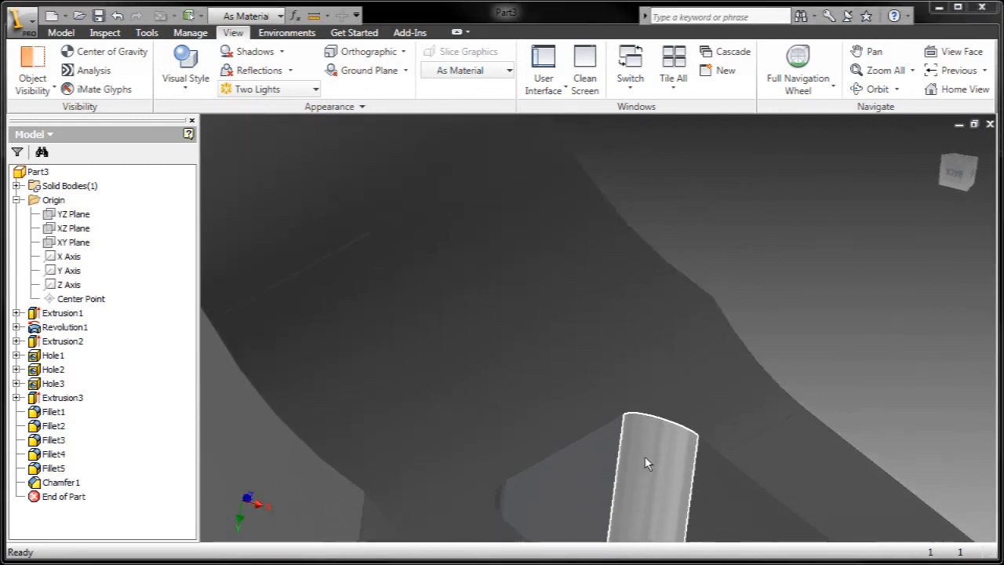
Increase the radius of the fillet on the cutout's hub-side corner to 0.75 mm
click(614, 341)
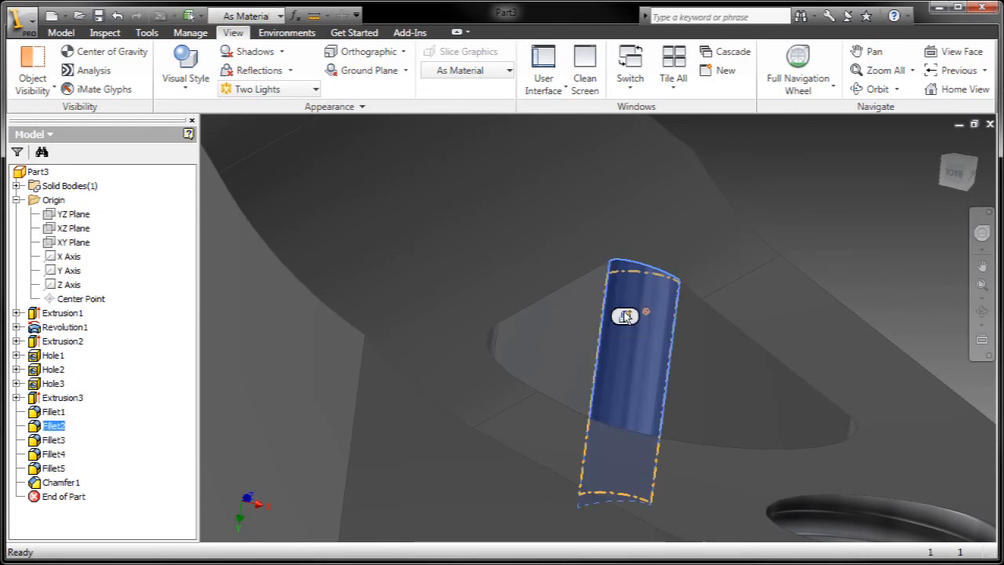
click(625, 317)
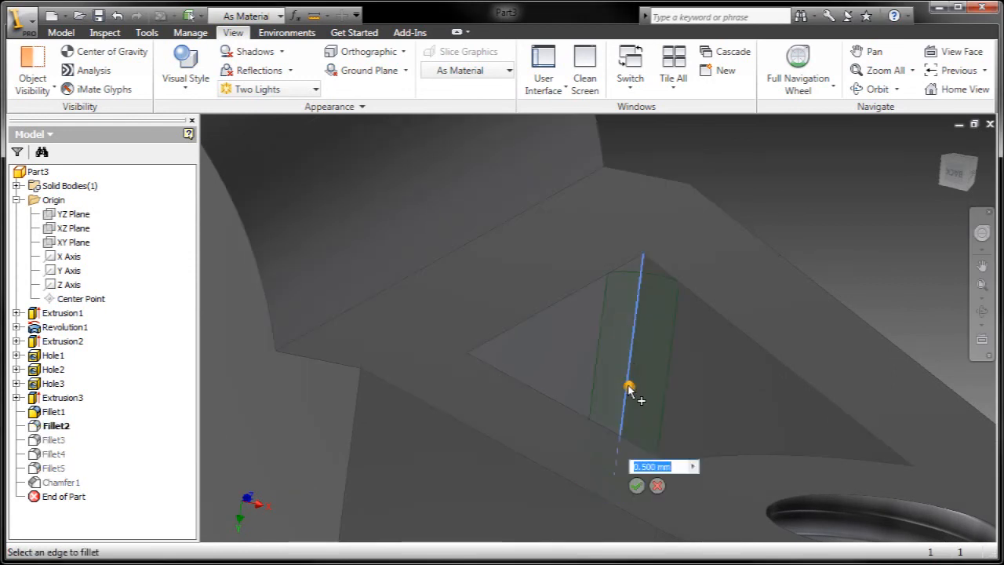
mouse_move(630, 389)
mouse_down()
mouse_move(633, 414)
mouse_move(633, 404)
mouse_up()
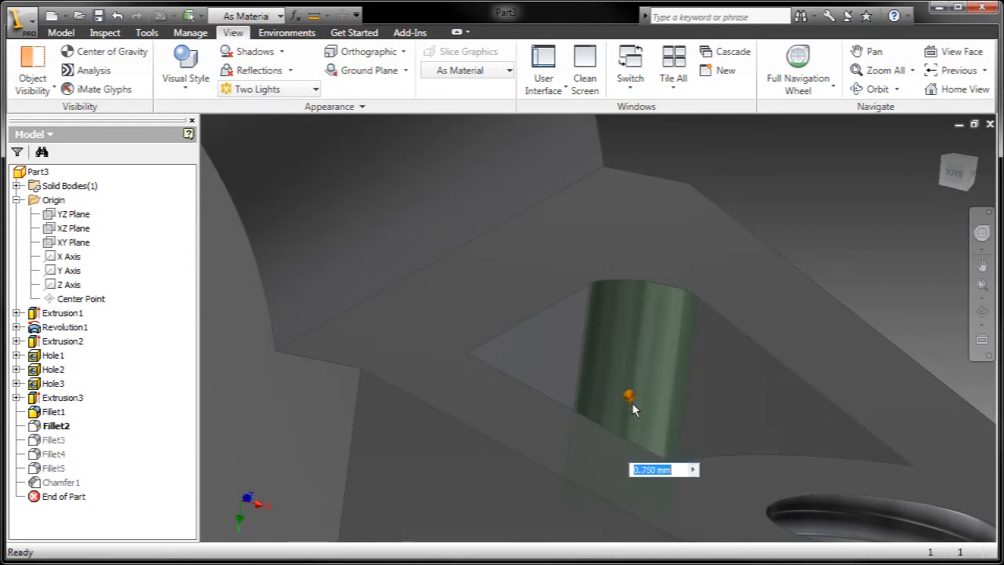
click(636, 487)
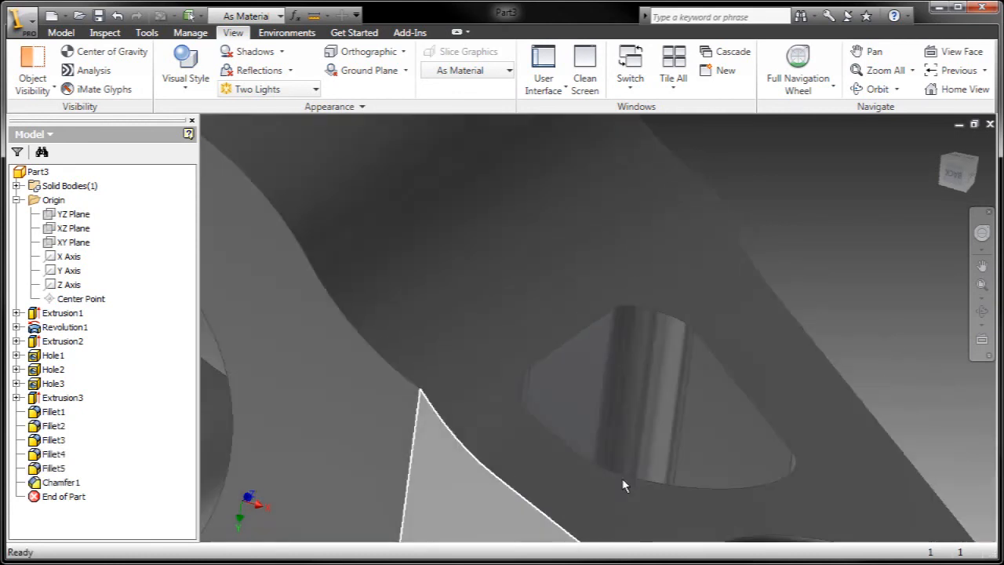
Set the diameter of the through-all hole in the large cylinder to 8 mm
click(414, 371)
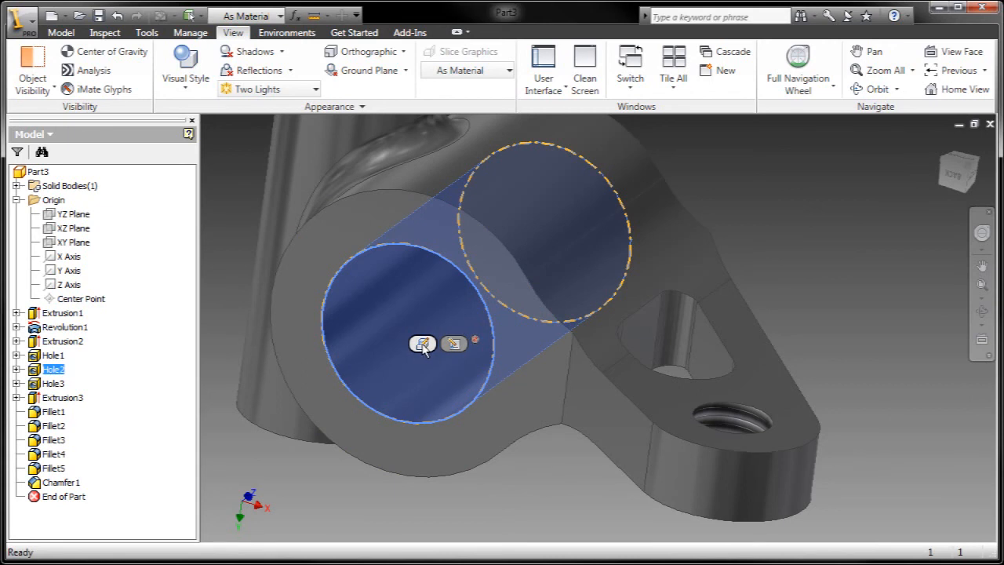
click(422, 346)
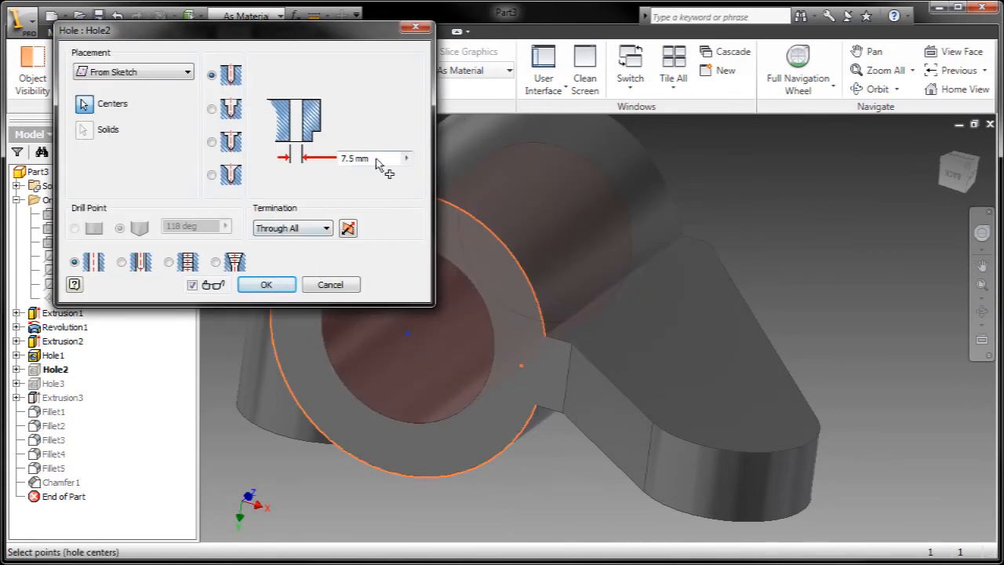
text(8)
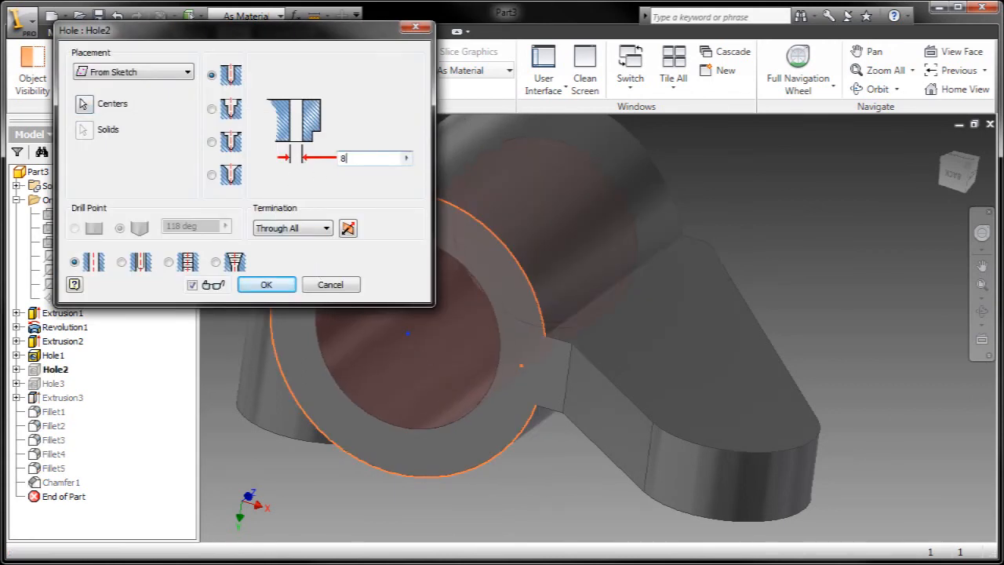
key(Return)
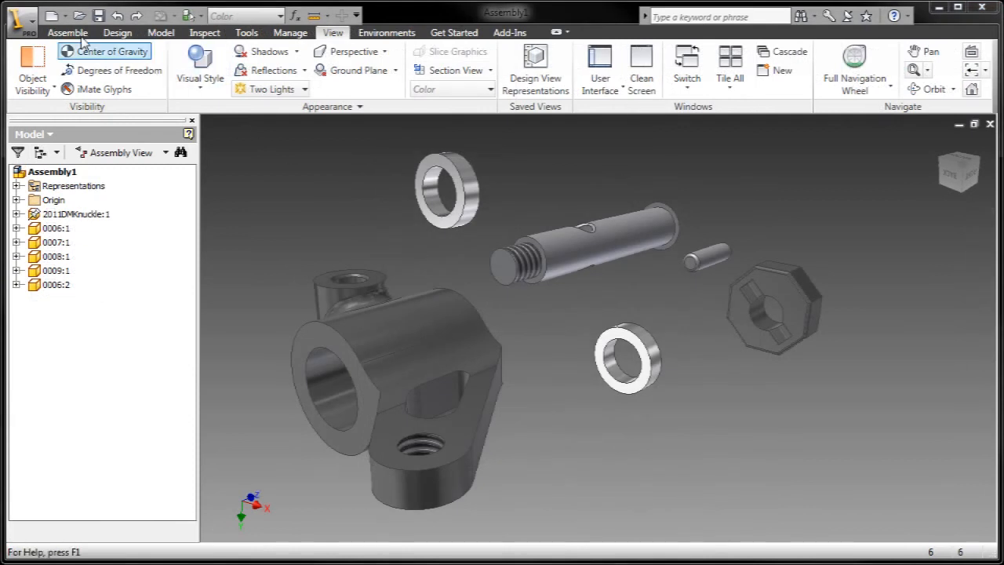
In Assembly1, insert the first bearing ring (0006:1) into the near end of the knuckle's bore, aligned flush with its face at 0 mm offset
click(69, 33)
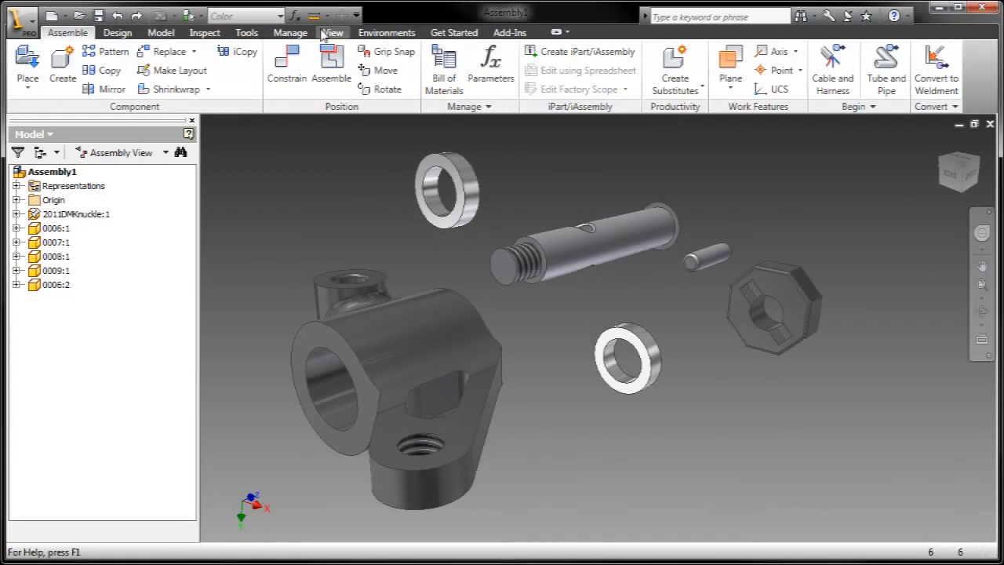
click(333, 79)
click(437, 163)
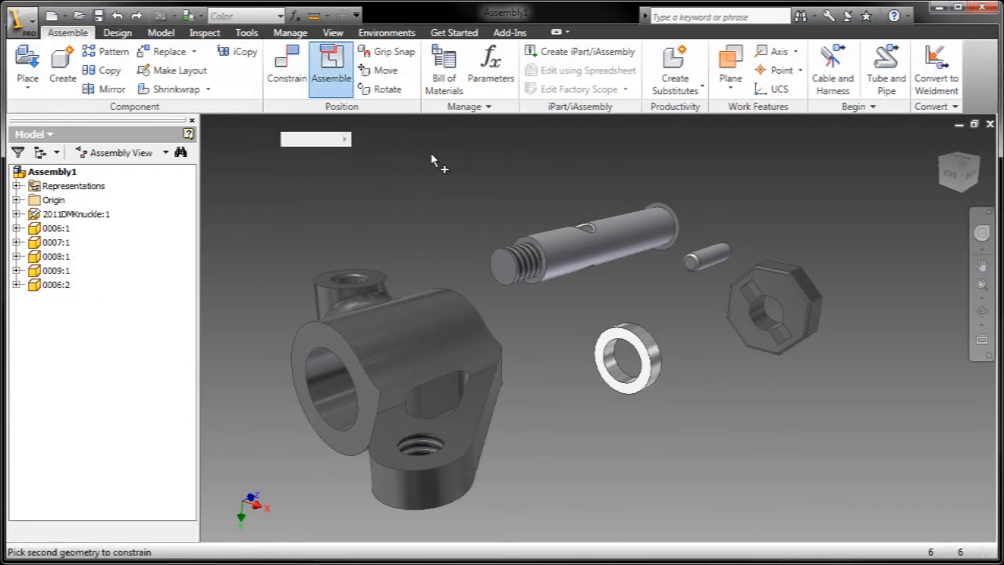
click(318, 354)
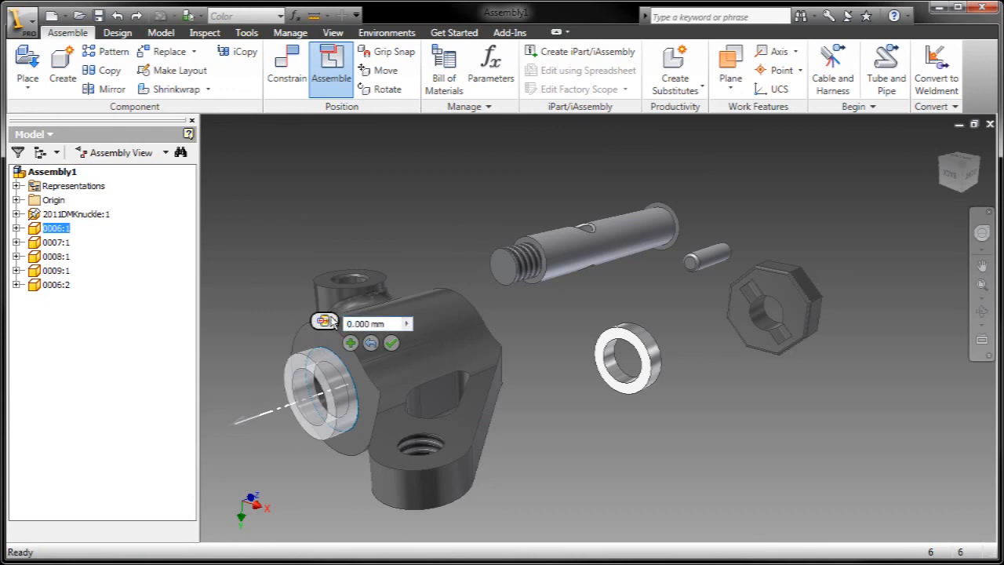
click(332, 321)
click(342, 360)
click(390, 344)
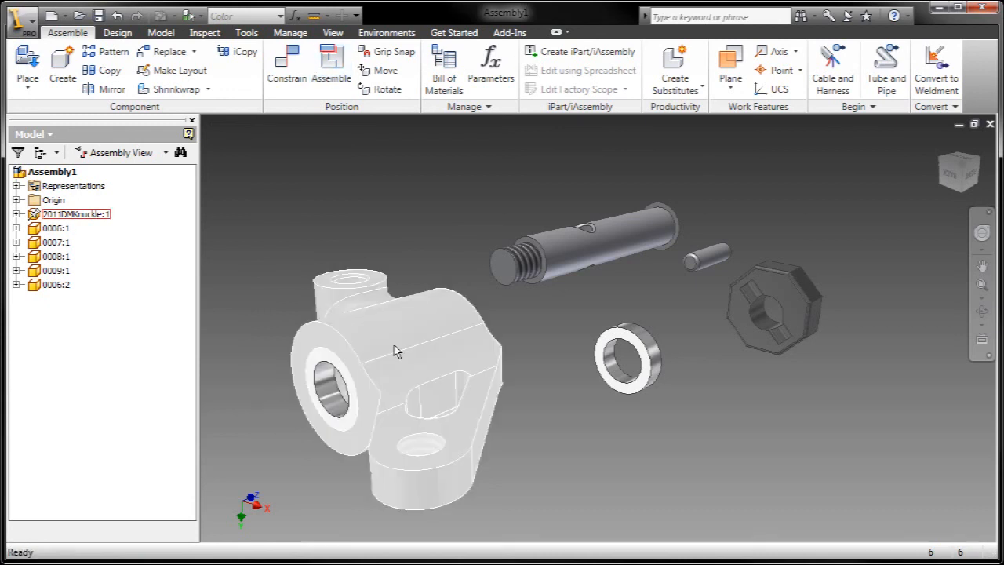
Insert the second bearing ring (0006:2) into the opposite end of the knuckle's bore with an aligned insert constraint
click(641, 353)
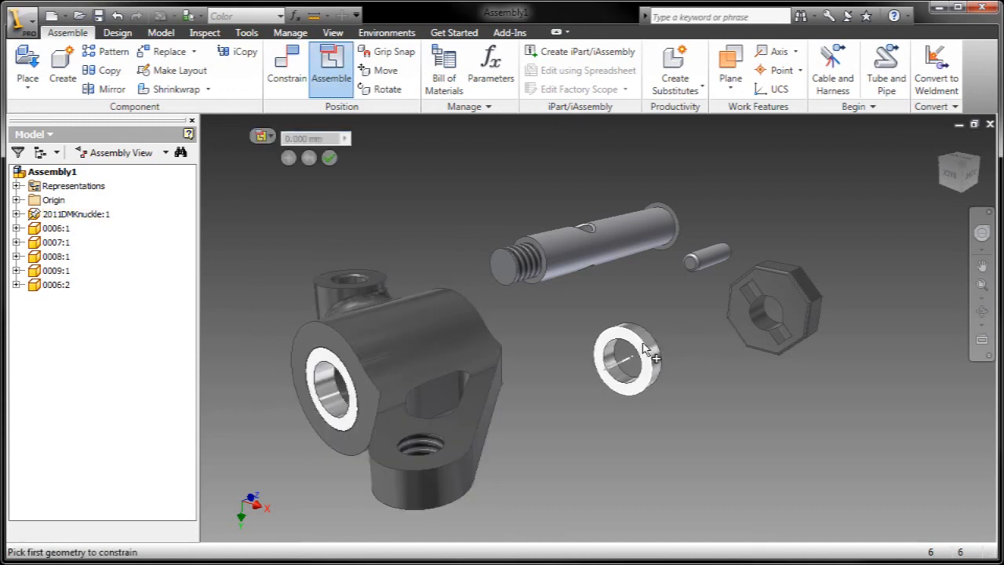
click(540, 351)
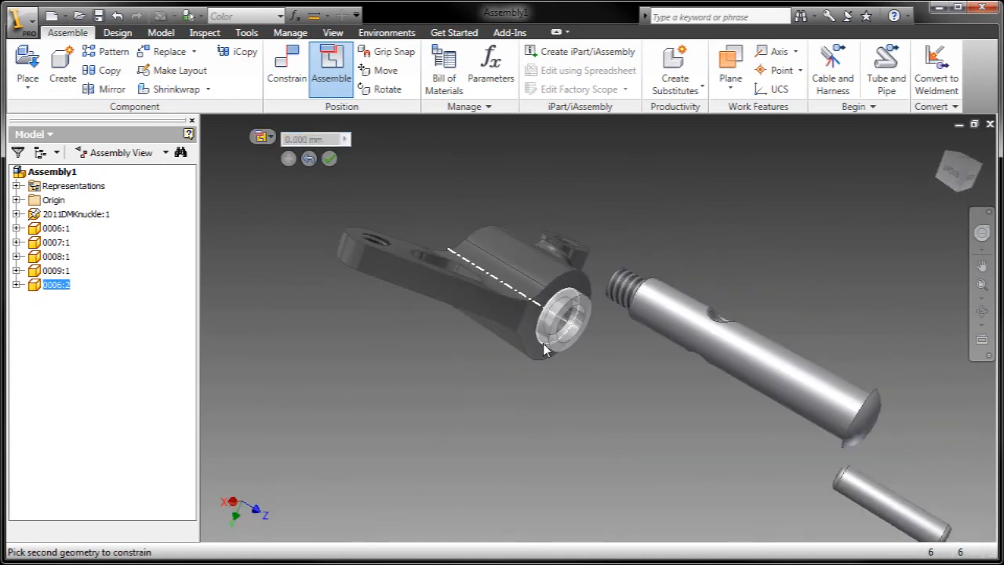
scroll(539, 350, down, 5)
middle_drag(540, 349, 536, 360)
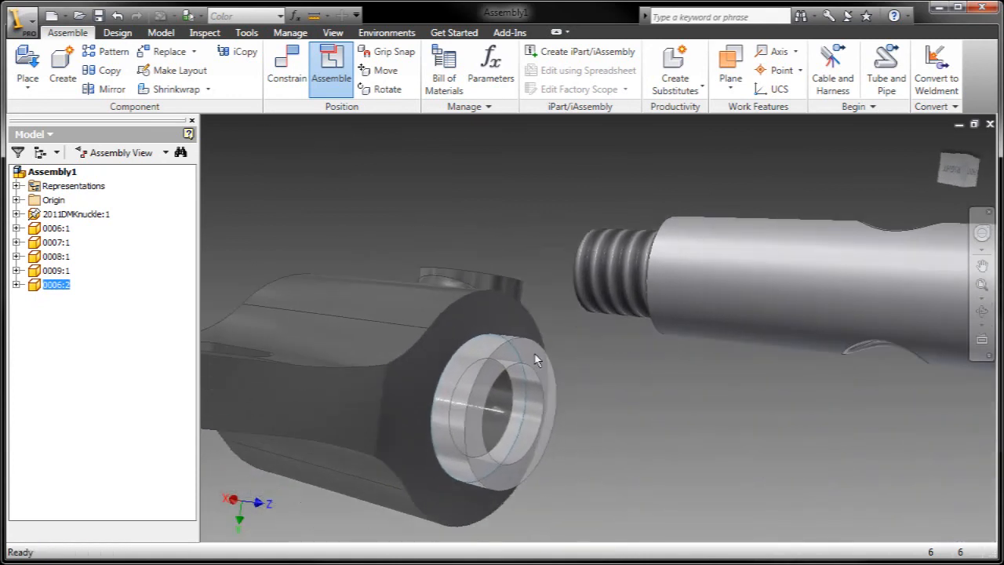
click(475, 451)
click(506, 546)
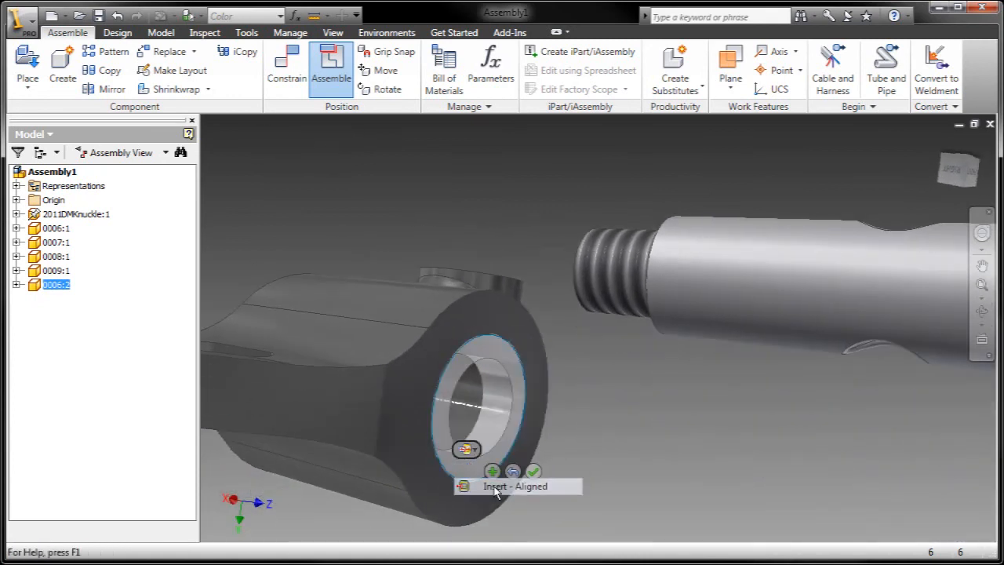
click(533, 470)
Insert the threaded shaft through both bearing rings, seating its domed head against the first ring with 0 mm offset
shift+middle_drag(538, 476, 825, 327)
right_click(826, 328)
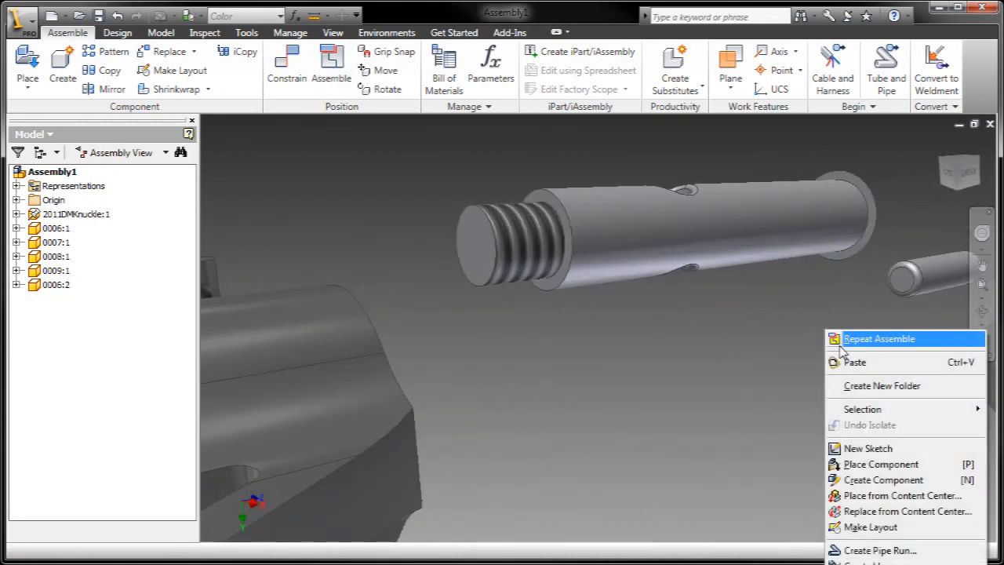
click(843, 338)
click(851, 259)
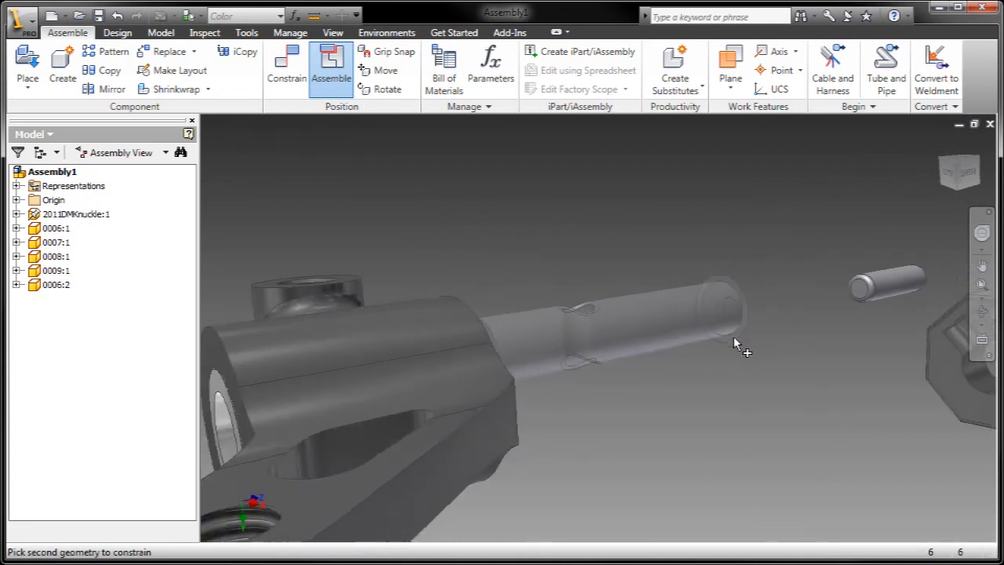
click(484, 386)
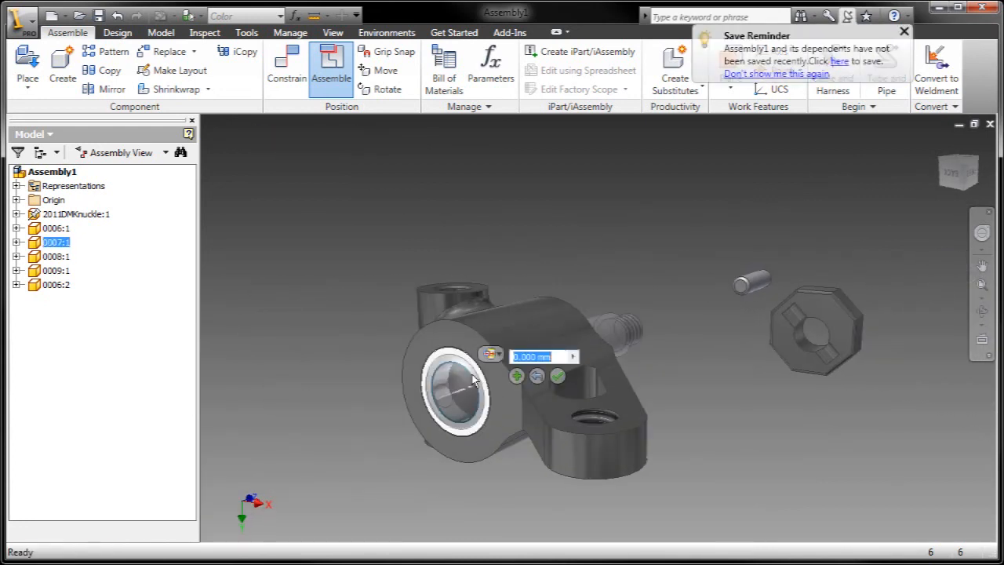
click(537, 377)
Edit the shaft in place, create a work axis through its cross hole, and return to the assembly
shift+middle_drag(562, 381, 740, 291)
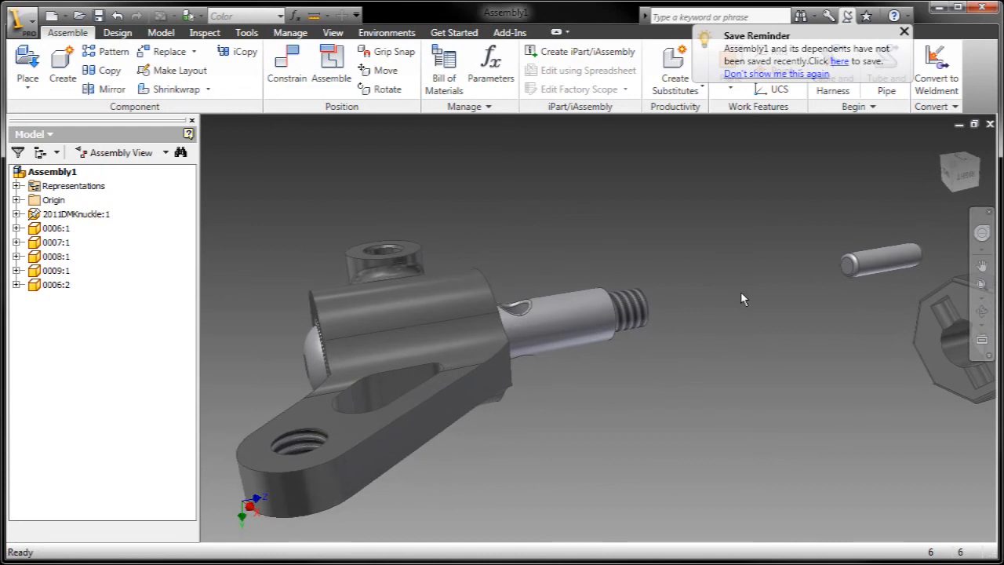
double_click(561, 320)
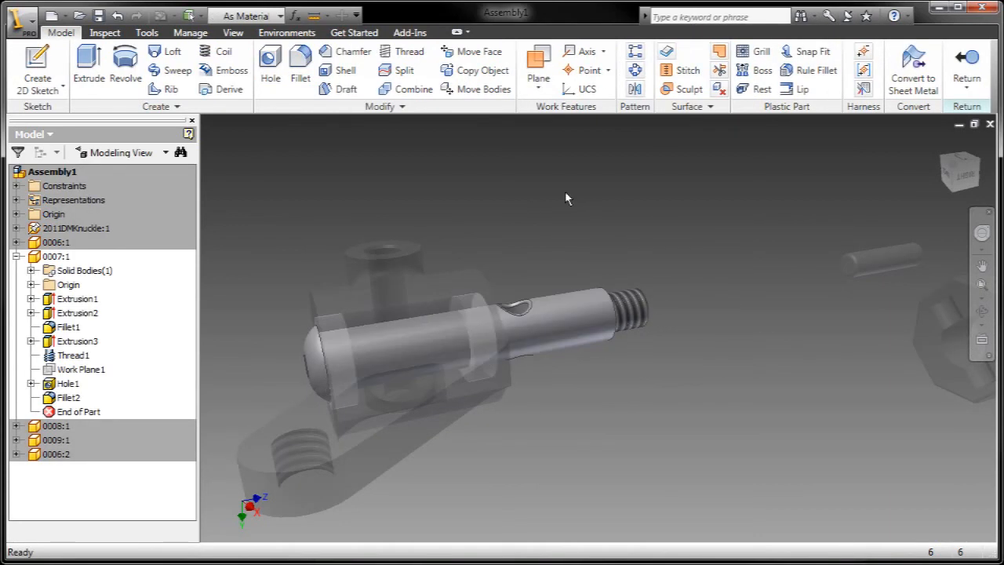
click(519, 314)
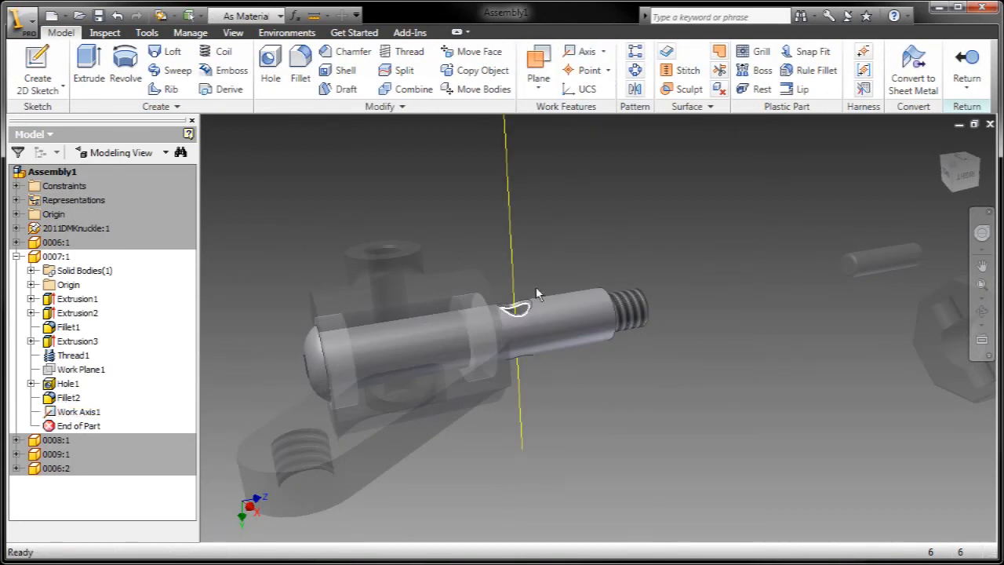
right_click(575, 239)
click(613, 269)
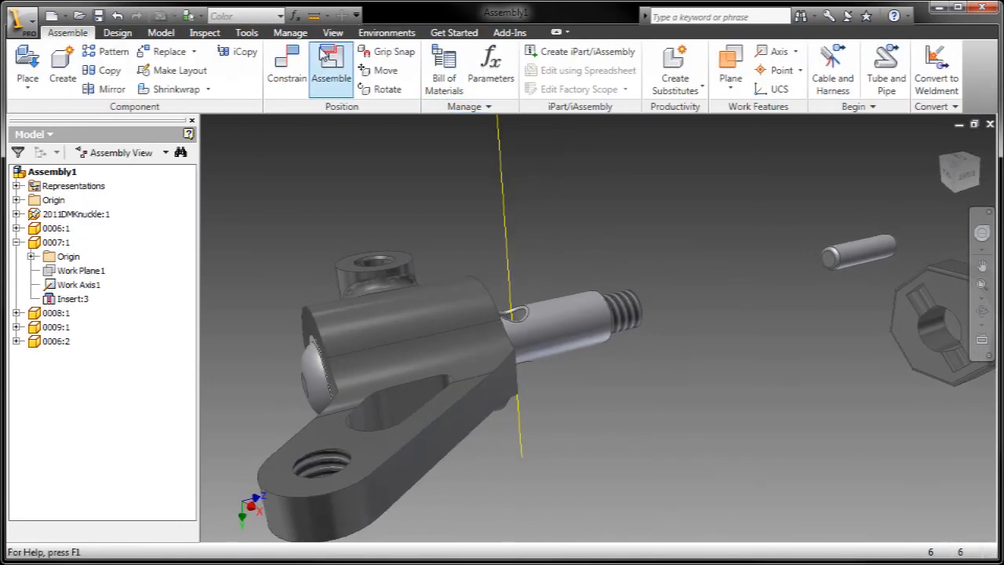
Mate the small pin's axis to the shaft's cross-hole work axis and slide the pin into the hole
click(331, 73)
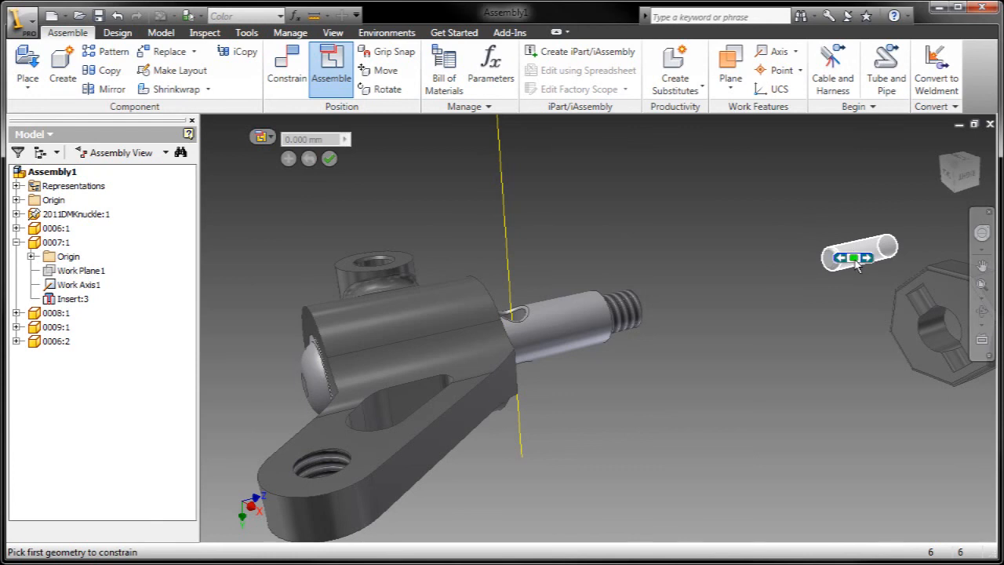
click(855, 265)
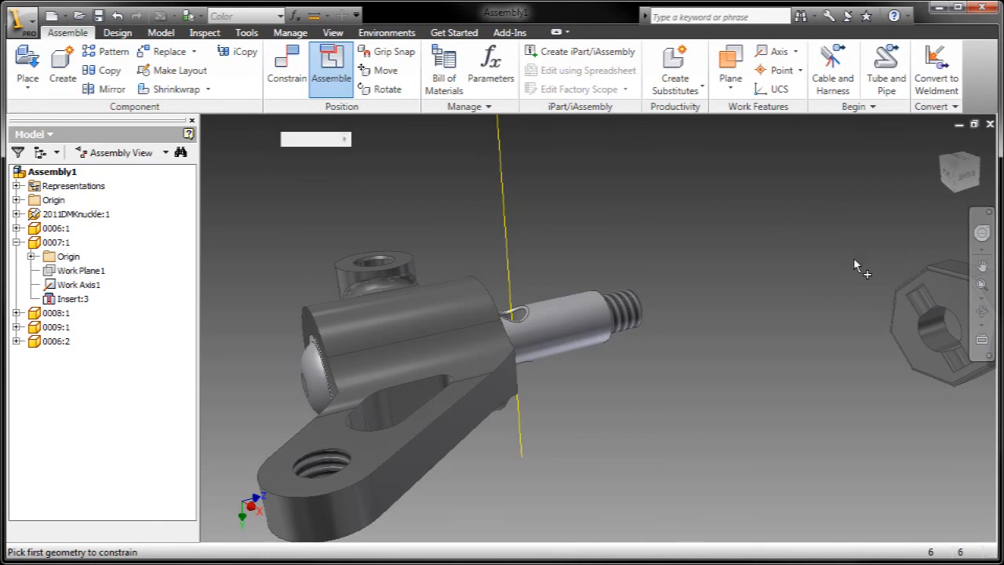
click(511, 284)
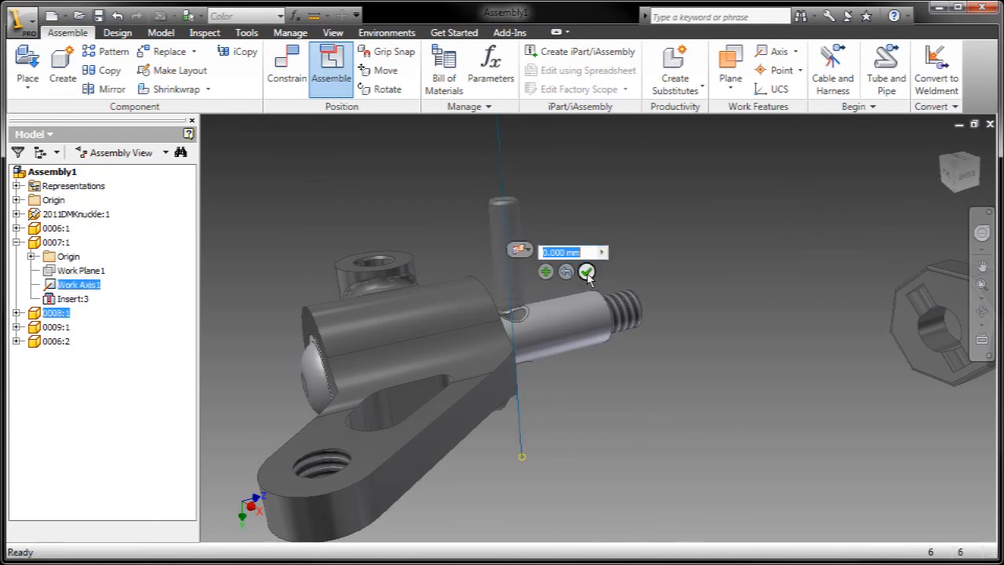
click(587, 272)
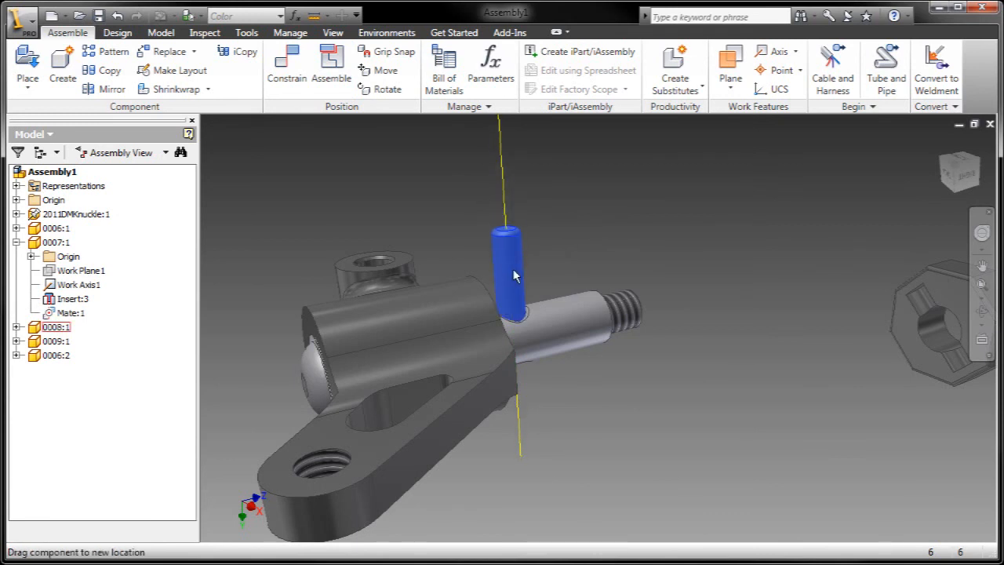
drag(514, 277, 521, 316)
Mate the octagonal nut's bore axis to the shaft's axis with 0 mm offset and slide the nut up over the pin
middle_drag(656, 249, 601, 209)
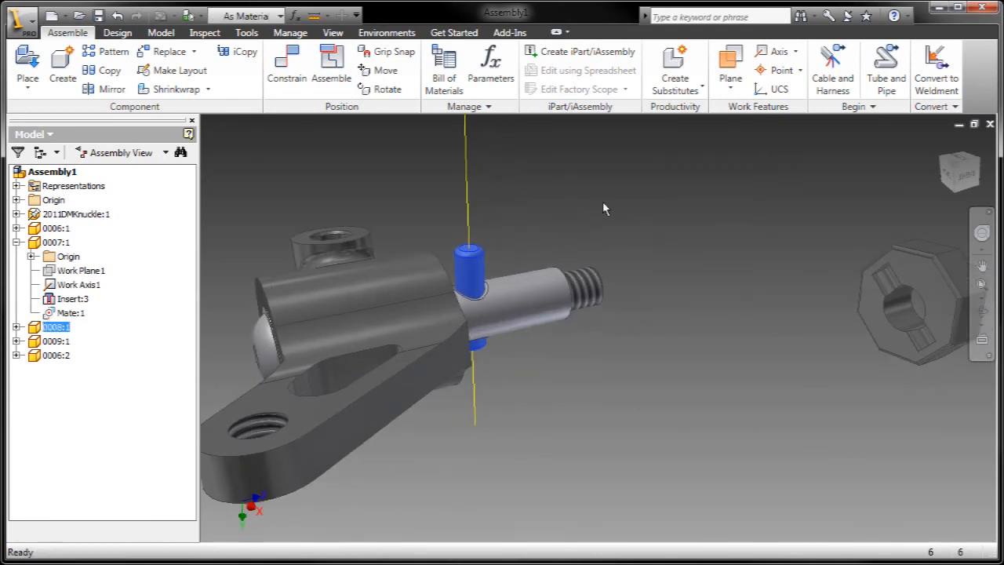
click(332, 70)
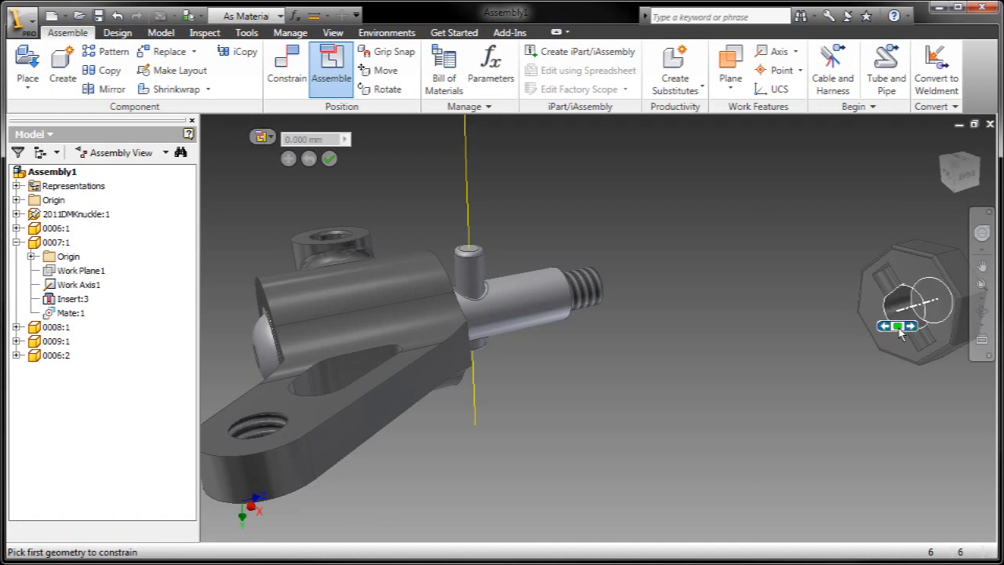
click(899, 328)
click(538, 309)
scroll(521, 303, up, 3)
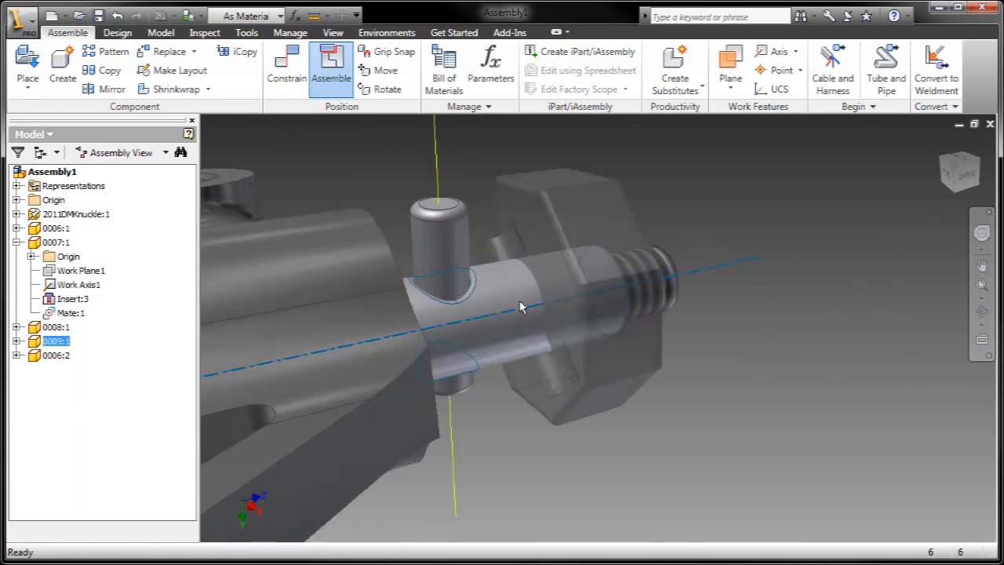
middle_drag(520, 308, 637, 298)
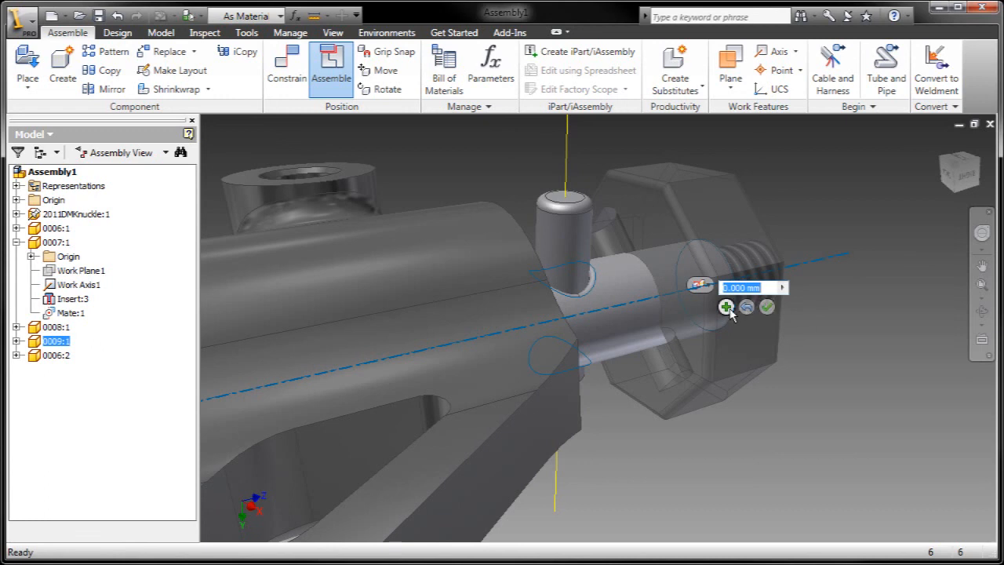
click(727, 309)
click(724, 304)
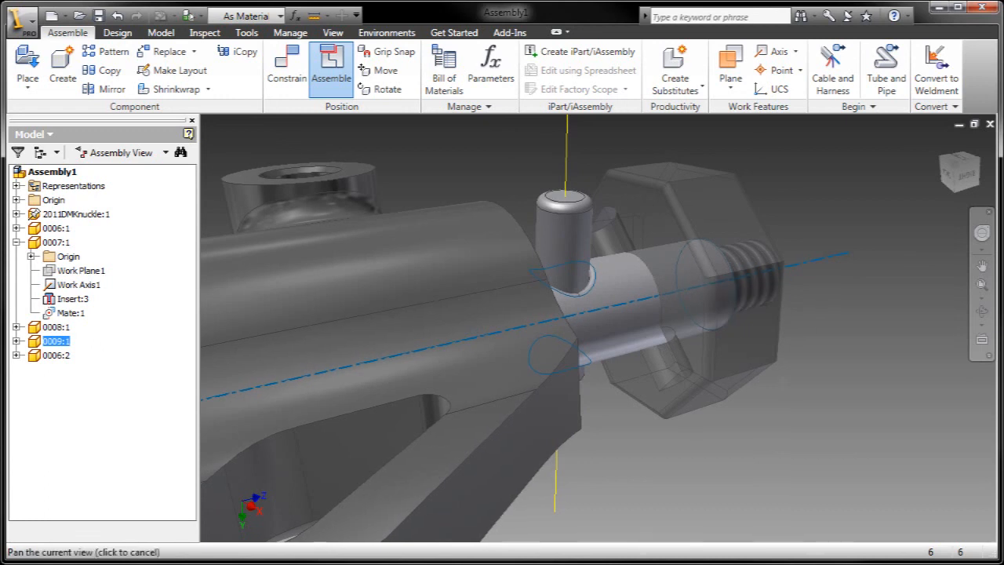
click(726, 307)
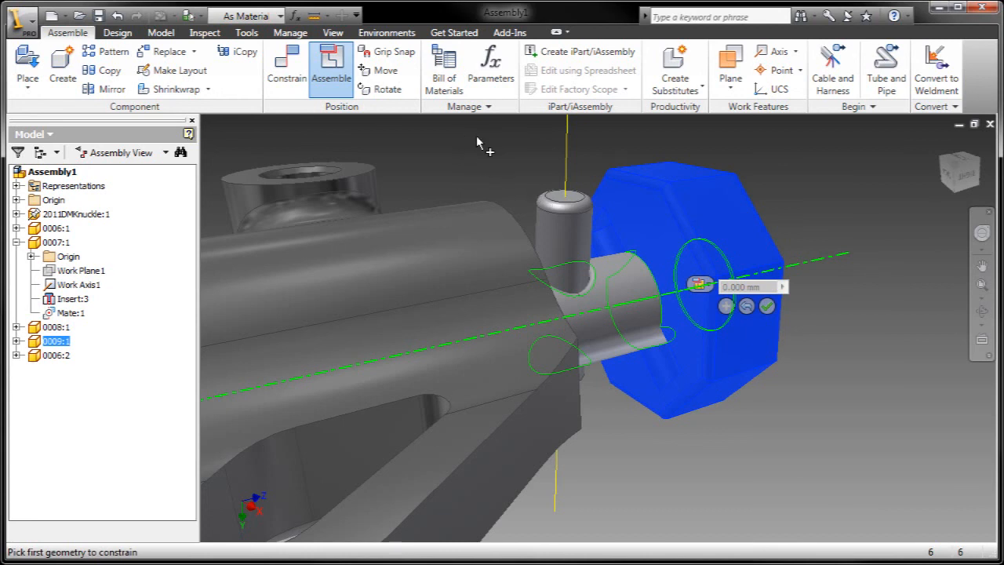
click(610, 241)
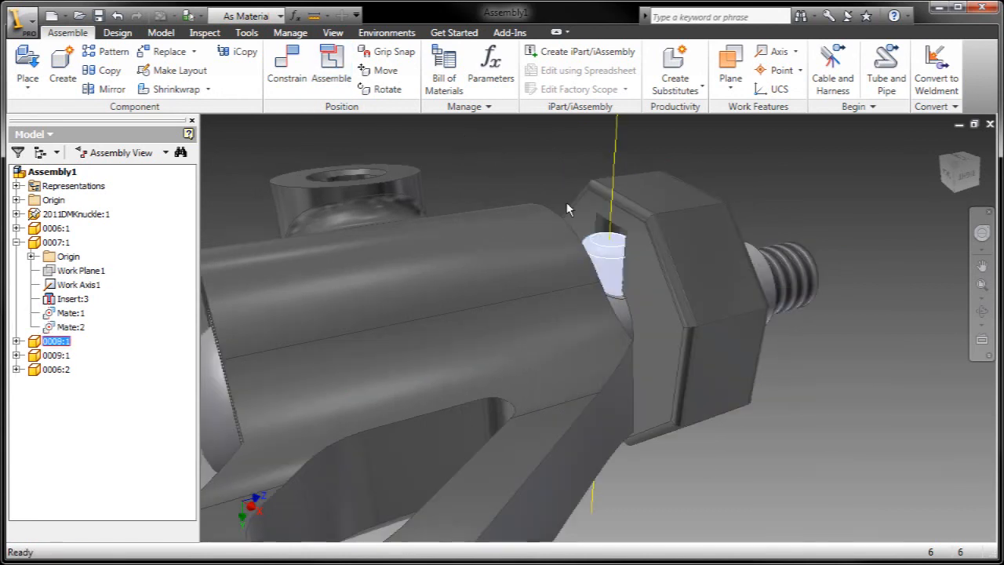
Constrain the pin against the slot face in the octagonal nut with 0 mm offset, and rotate the nut to test the linked motion
click(331, 71)
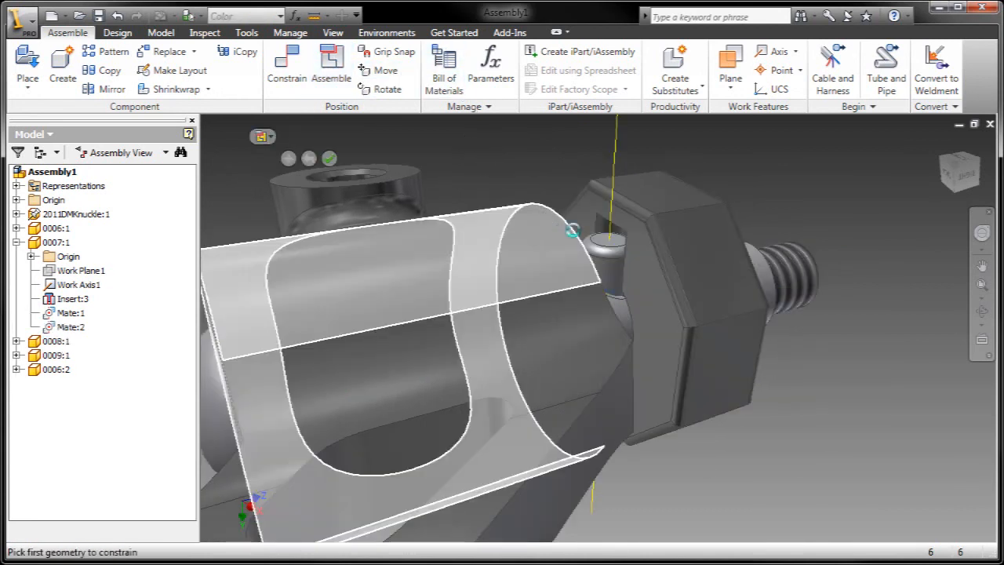
scroll(649, 258, down, 3)
click(639, 253)
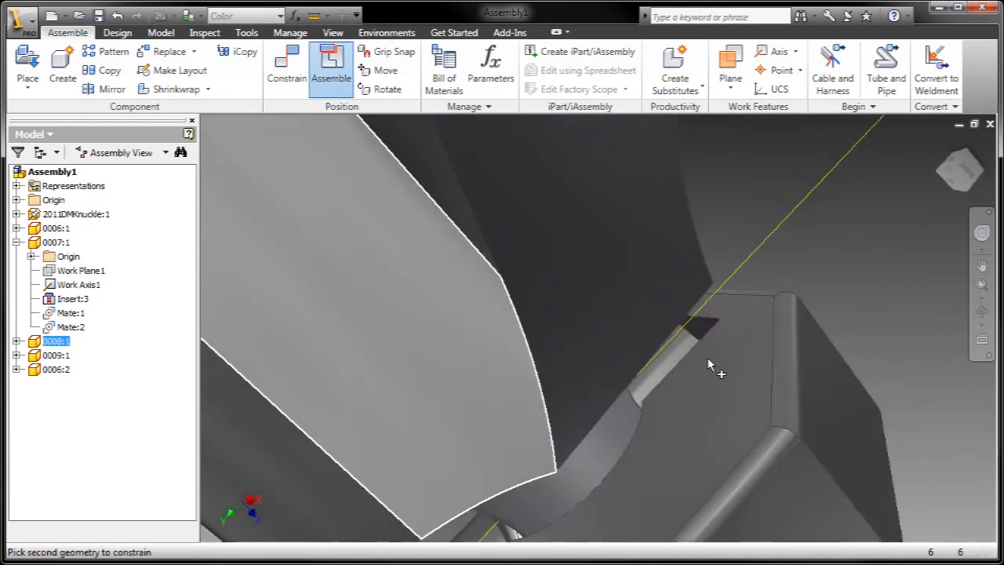
click(708, 363)
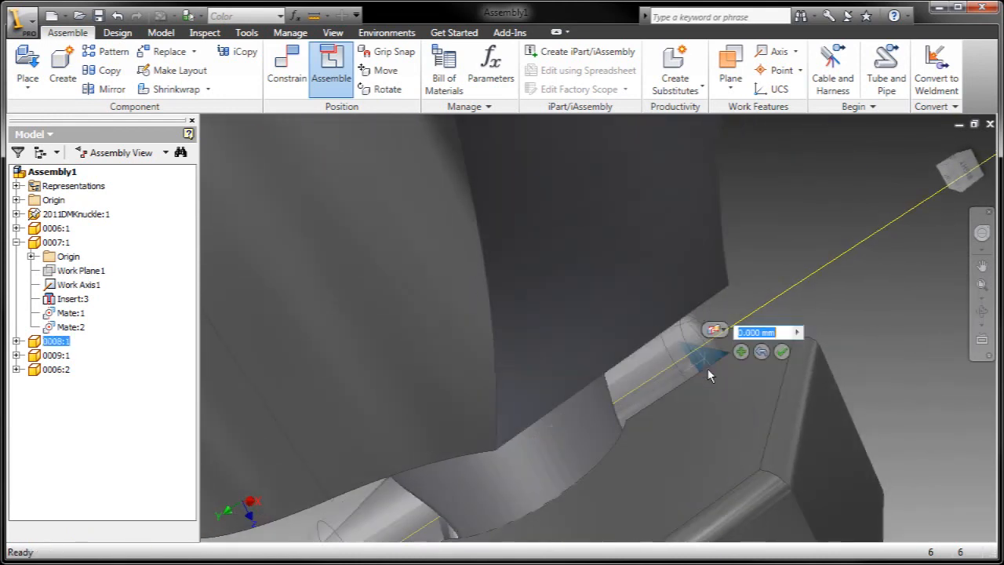
key(Return)
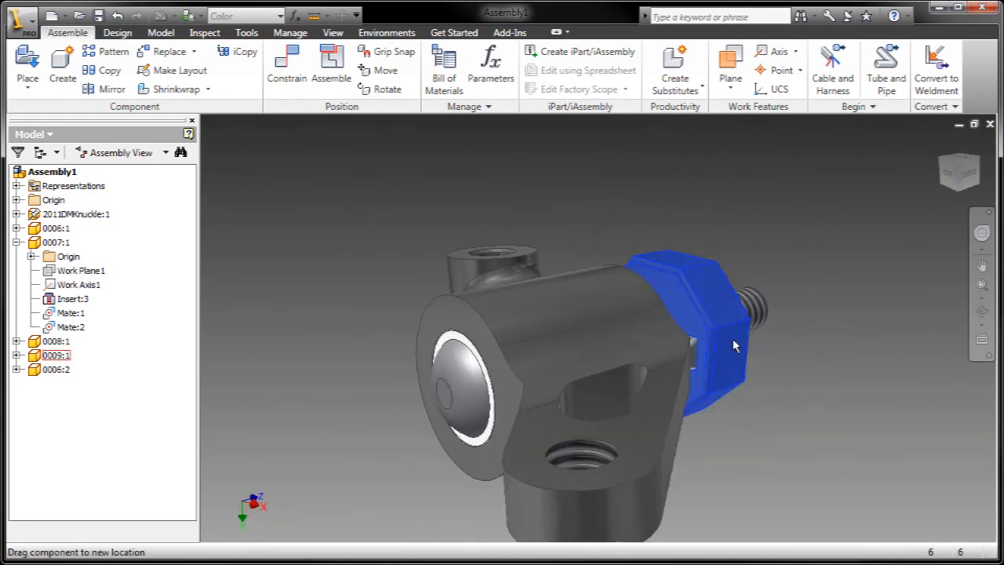
drag(637, 404, 698, 284)
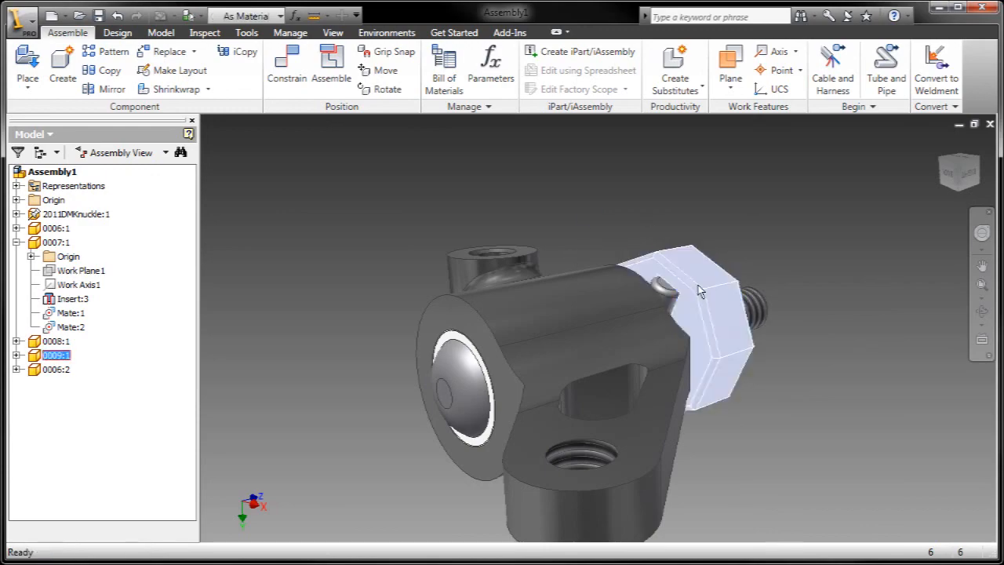